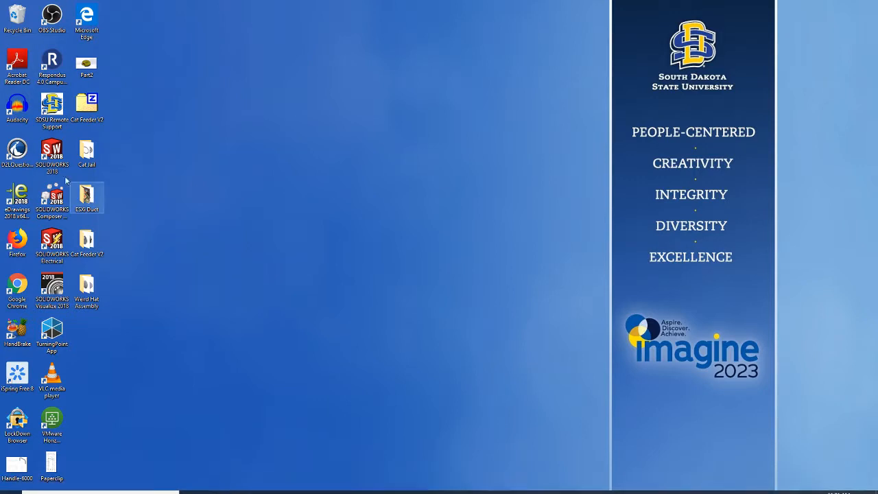
Step: Launch SOLIDWORKS 2018, dismiss the welcome window and begin a new document
double_click(52, 153)
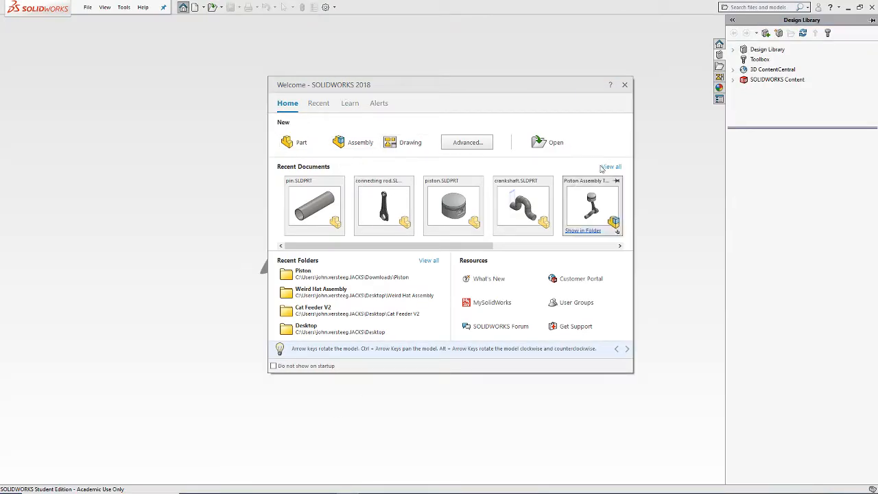
click(624, 84)
click(88, 8)
click(101, 21)
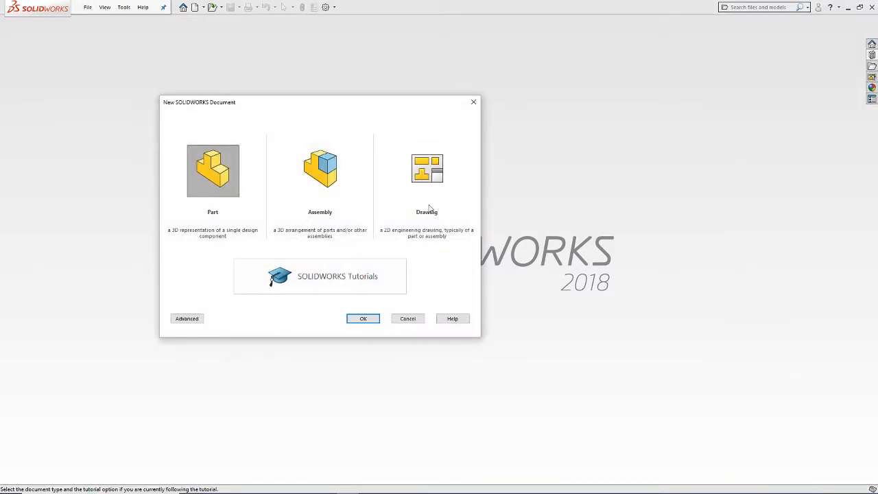
Step: Create a new drawing document using the standard A3 (ISO) sheet format
click(424, 182)
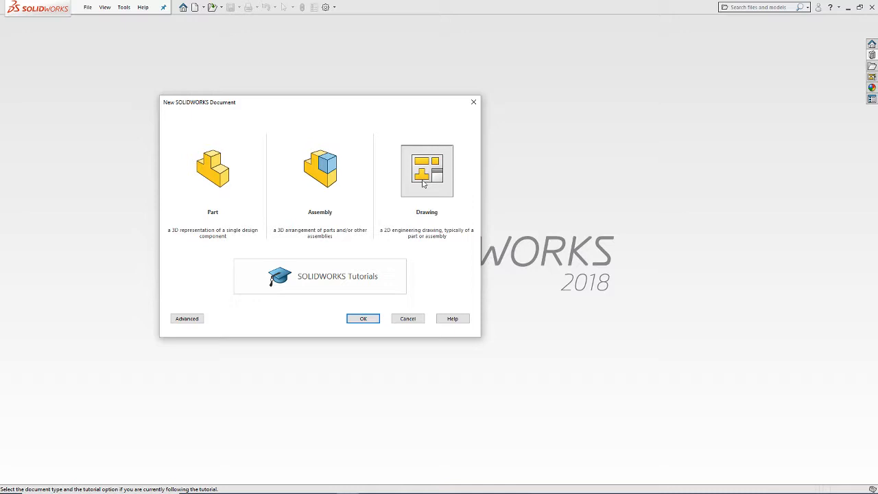
click(423, 183)
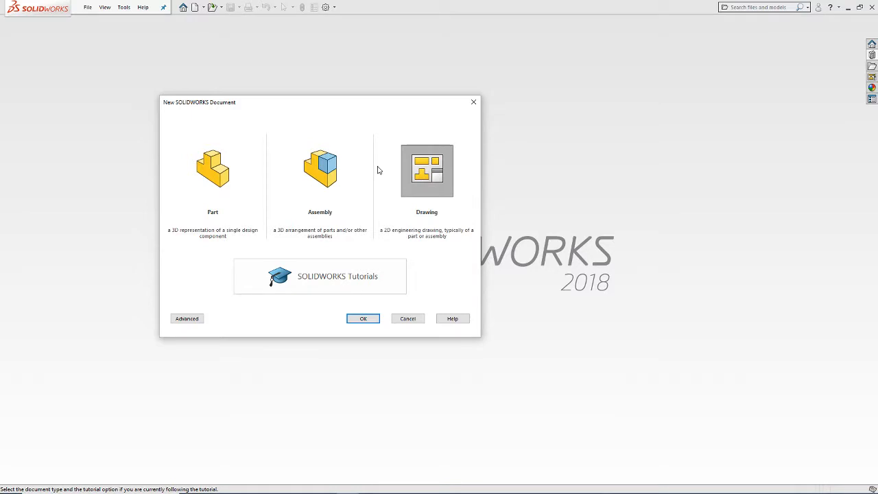
click(364, 319)
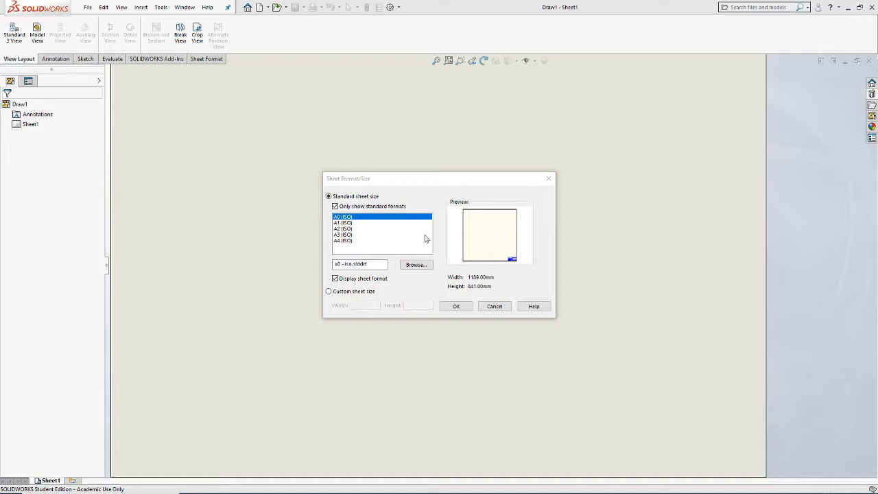
click(387, 234)
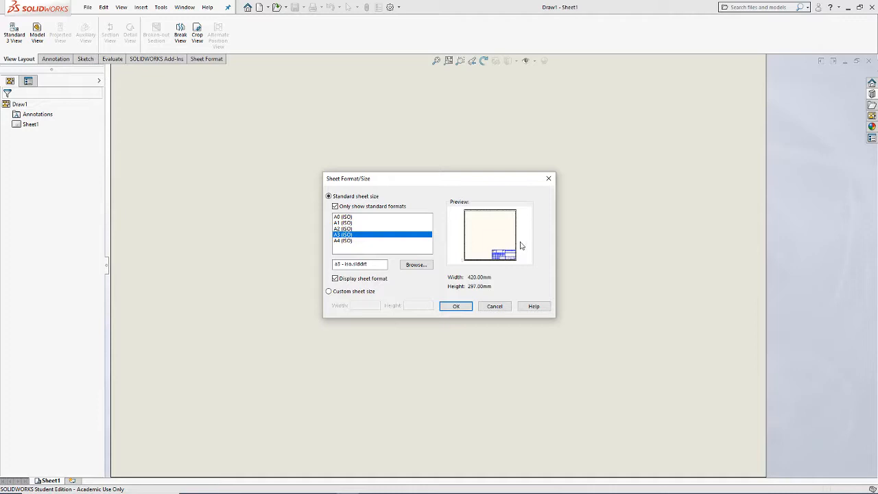
click(460, 306)
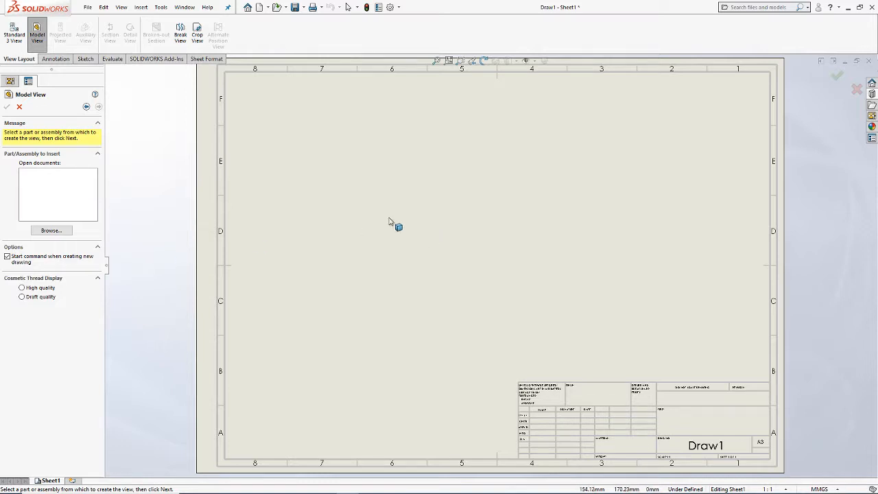
Step: Load the piston part from the Piston folder in Downloads as the model for the drawing view
click(55, 230)
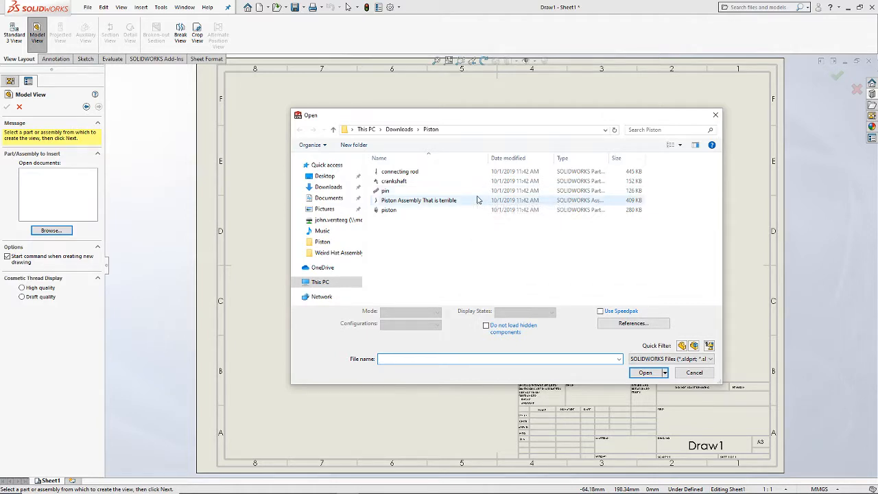
click(400, 130)
double_click(402, 183)
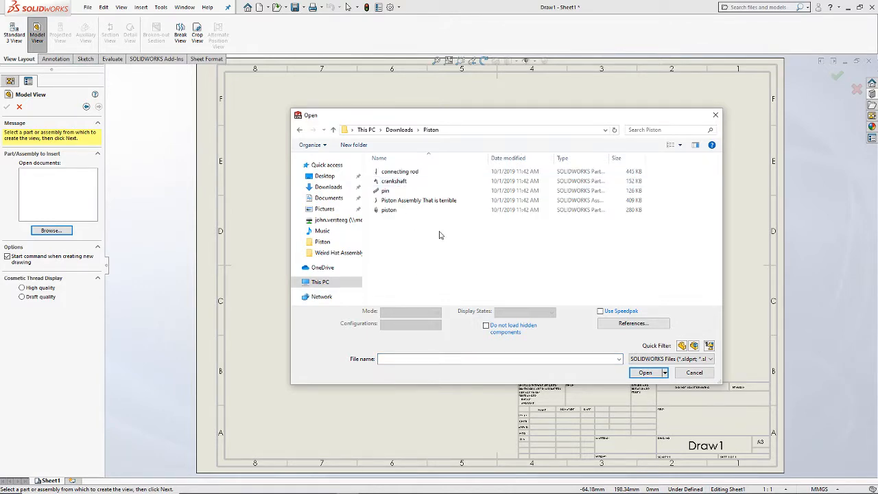
click(396, 210)
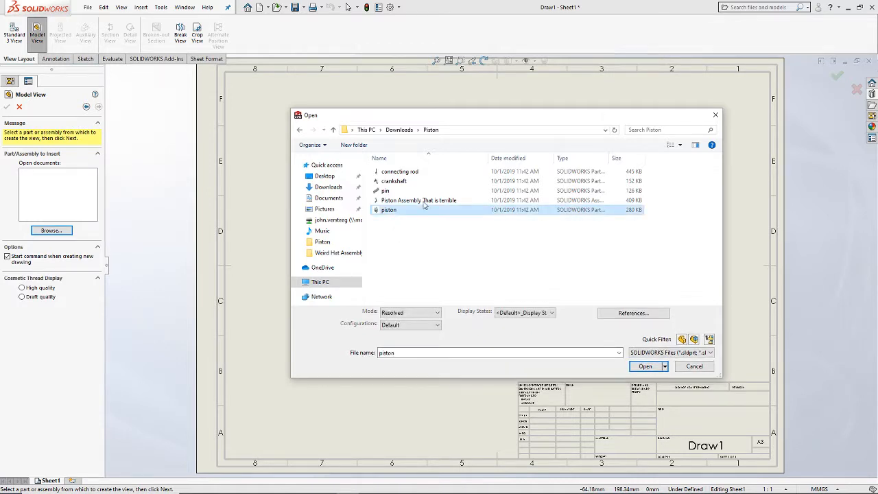
click(645, 367)
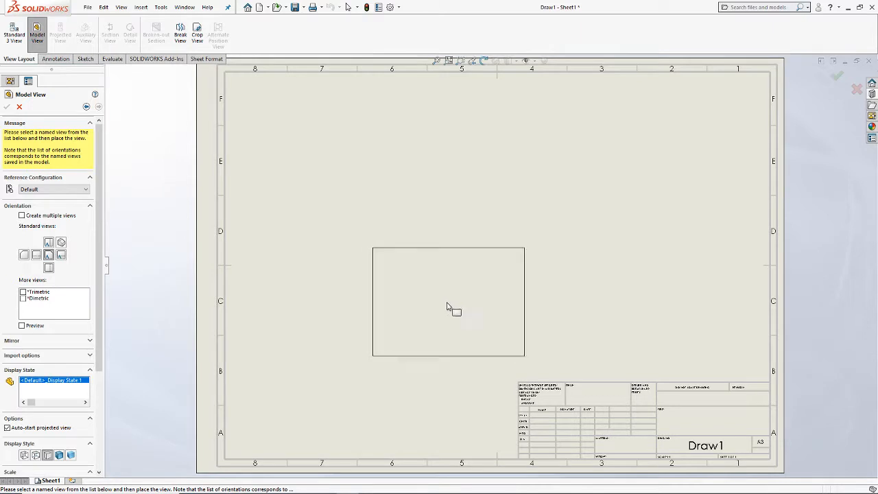
Step: Place the piston's front view and project right, top and isometric views from it
click(403, 281)
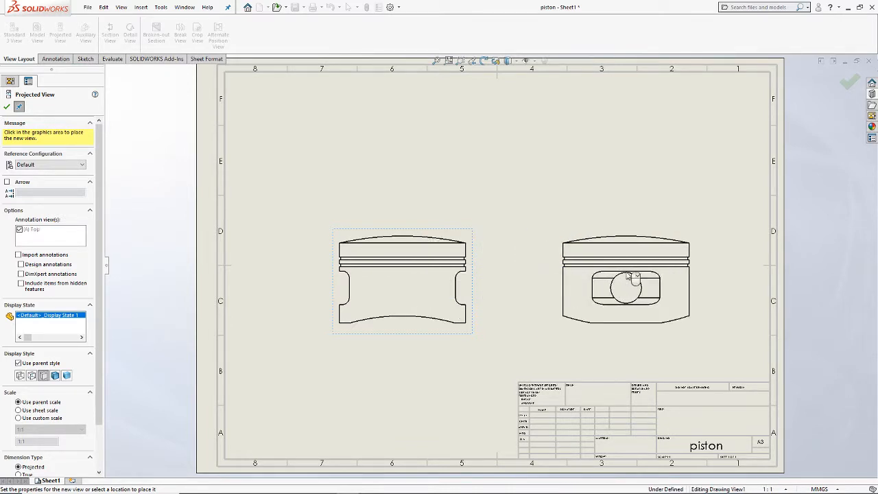
click(436, 126)
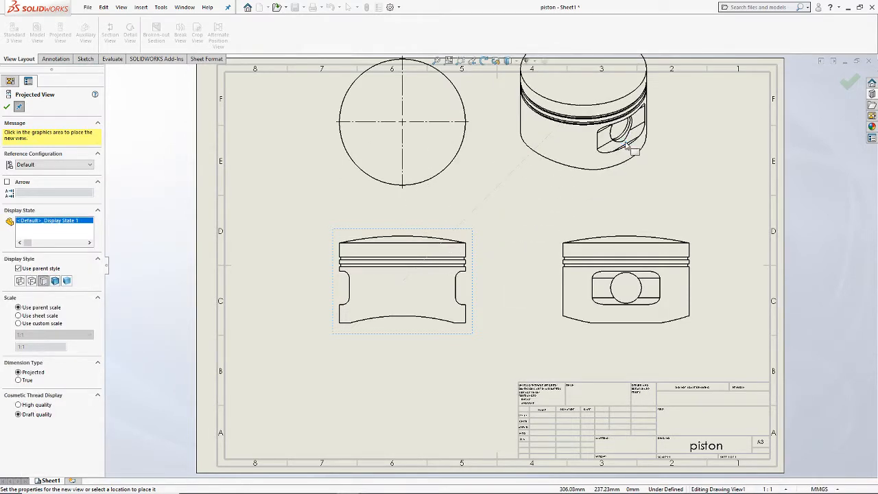
click(582, 146)
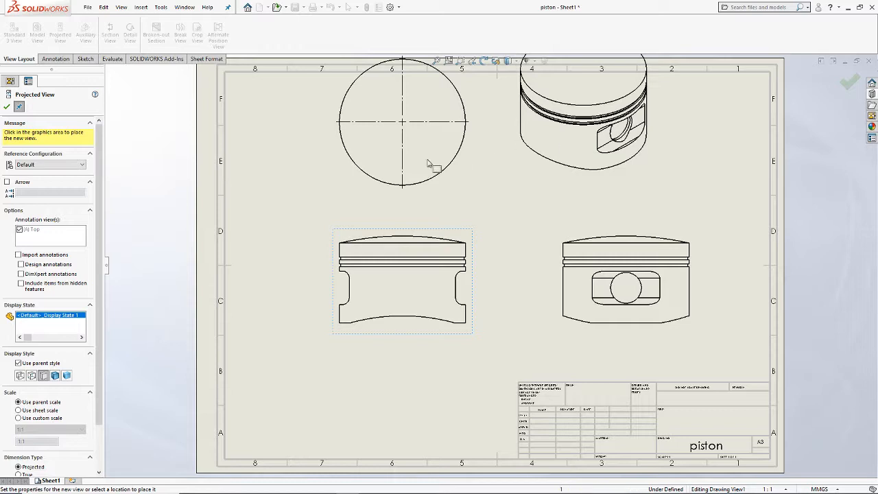
key(Escape)
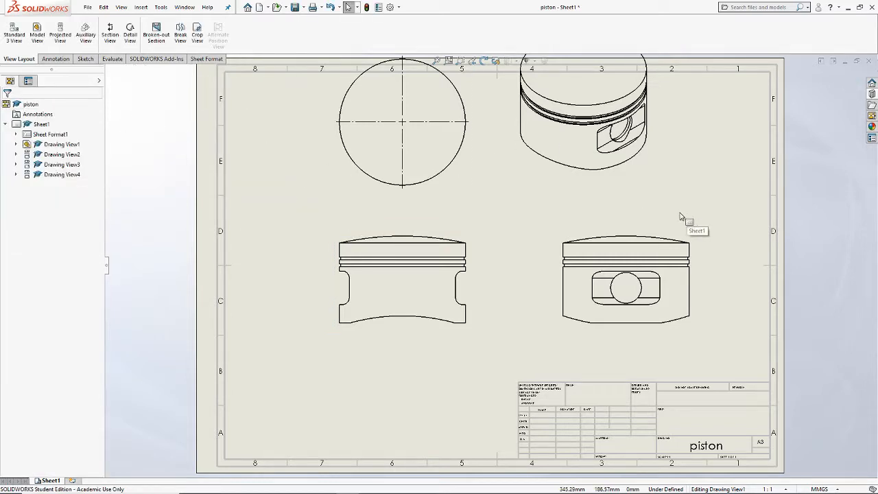
Step: Reposition the front, top and isometric views so that all four views fit inside the sheet border
key(f)
scroll(560, 226, down, 1)
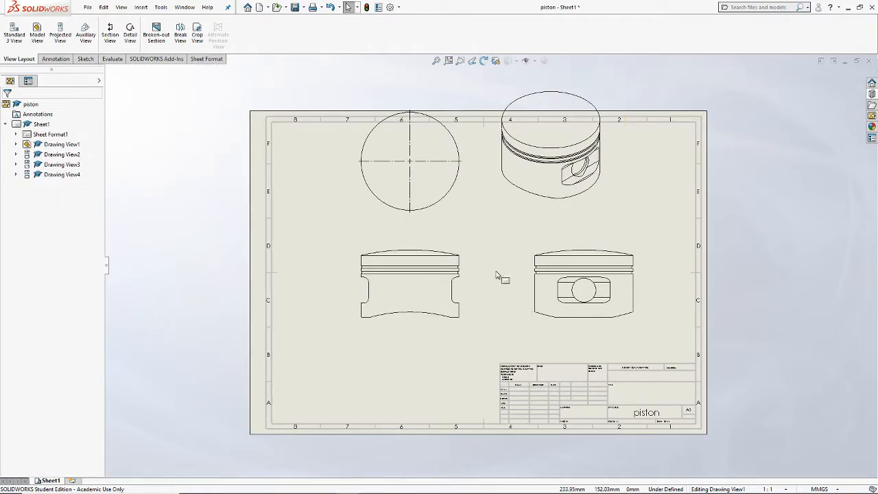
mouse_move(464, 256)
mouse_down()
mouse_move(447, 281)
mouse_move(448, 269)
mouse_move(487, 259)
mouse_move(542, 273)
mouse_move(446, 274)
mouse_move(488, 268)
mouse_move(454, 274)
mouse_up()
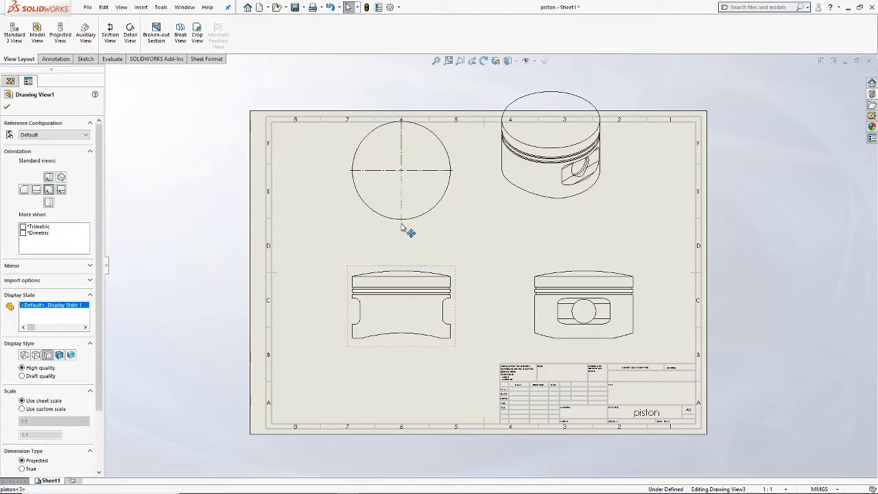
mouse_move(404, 229)
mouse_down()
mouse_move(427, 251)
mouse_move(449, 254)
mouse_move(464, 239)
mouse_up()
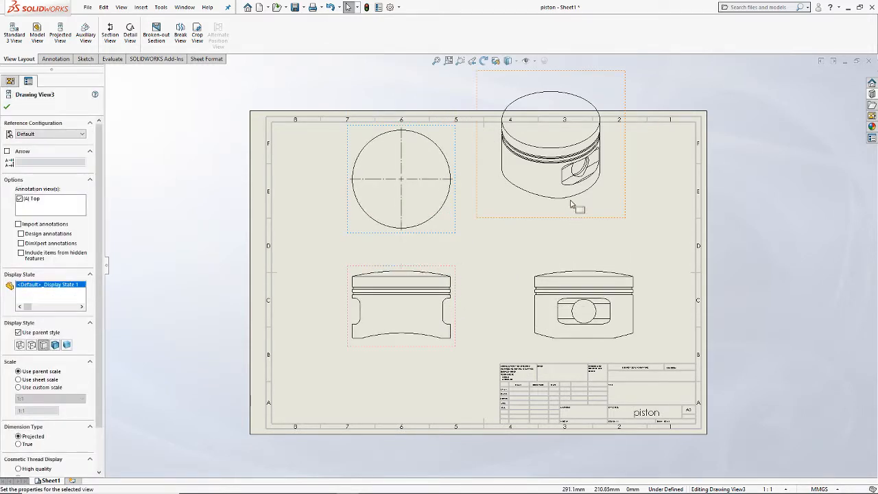
mouse_move(571, 204)
mouse_down()
mouse_move(541, 226)
mouse_move(570, 241)
mouse_move(583, 265)
mouse_up()
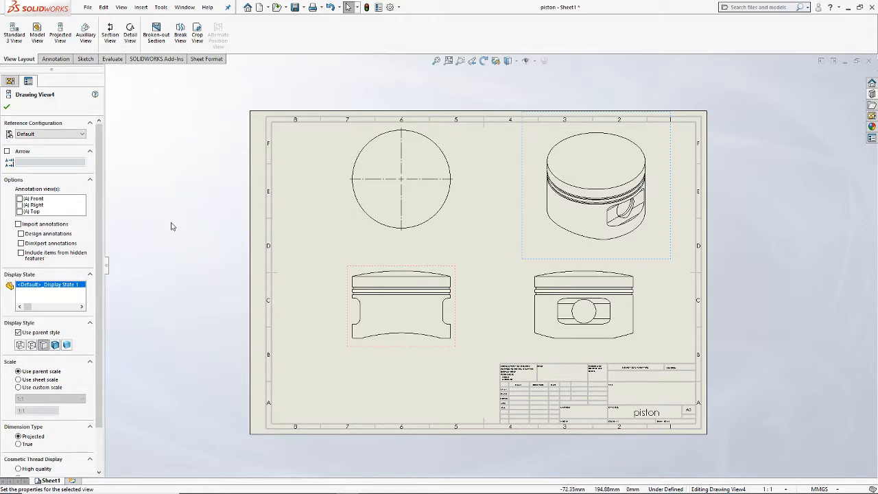
click(7, 107)
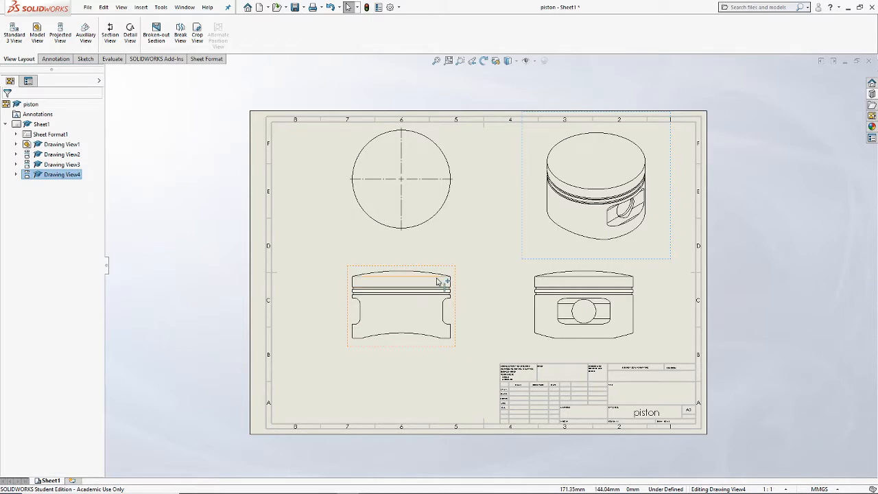
mouse_move(447, 275)
mouse_down()
mouse_move(408, 290)
mouse_move(416, 284)
mouse_up()
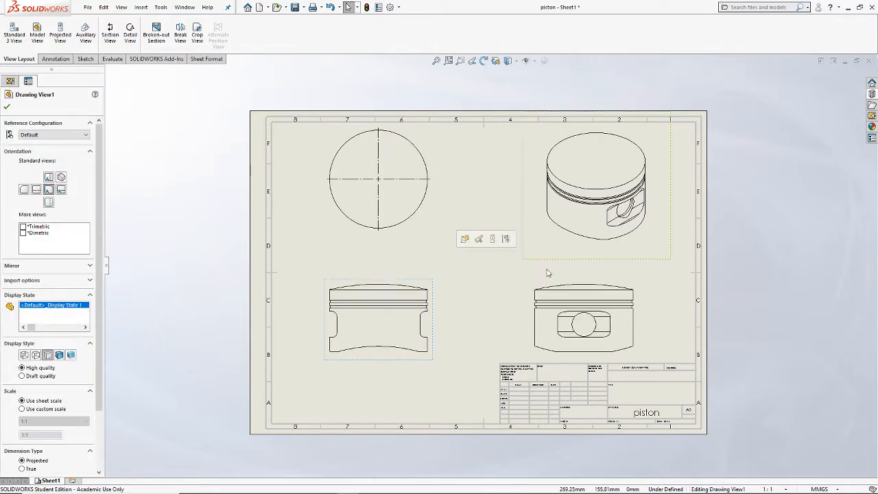
Step: Delete all four piston views from the sheet
key(Delete)
key(Return)
click(533, 251)
key(Delete)
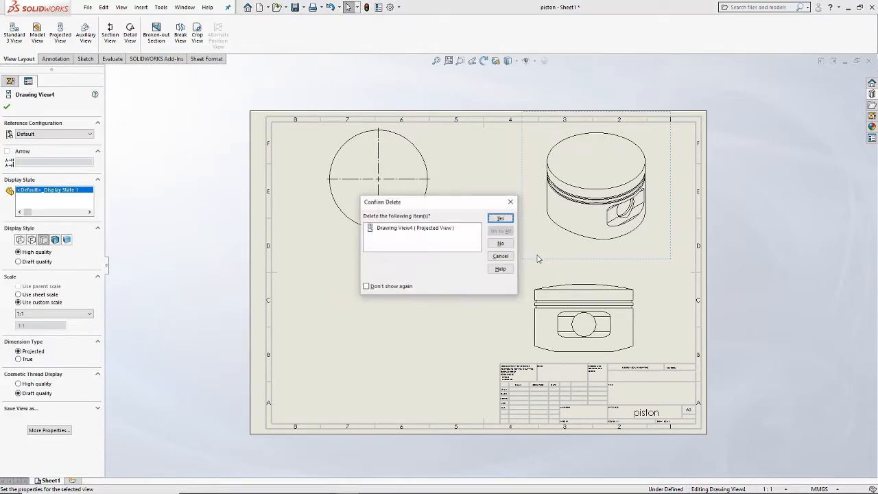
key(Return)
click(409, 227)
key(Delete)
key(Return)
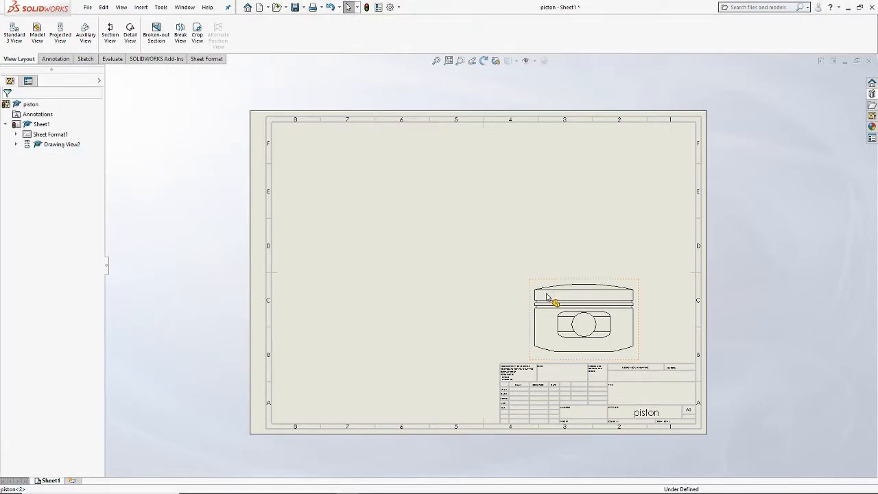
click(542, 287)
key(Delete)
key(Return)
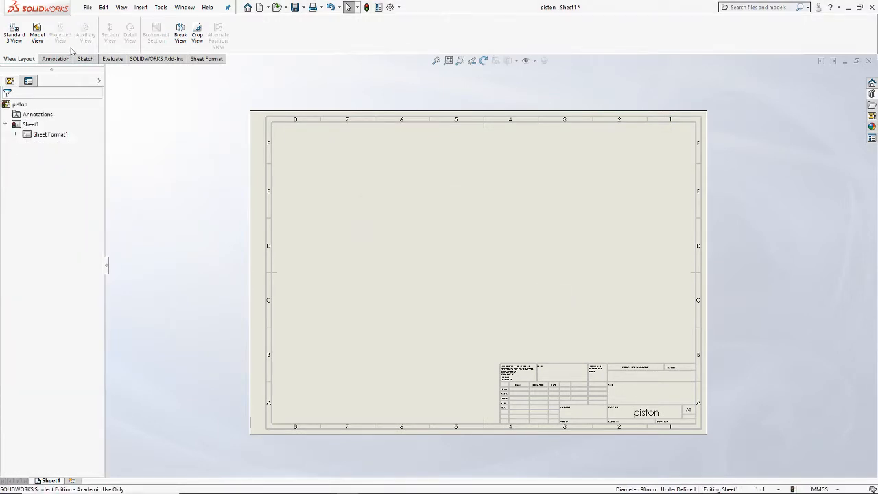
Step: Start a new model view based on the piston part file
click(41, 42)
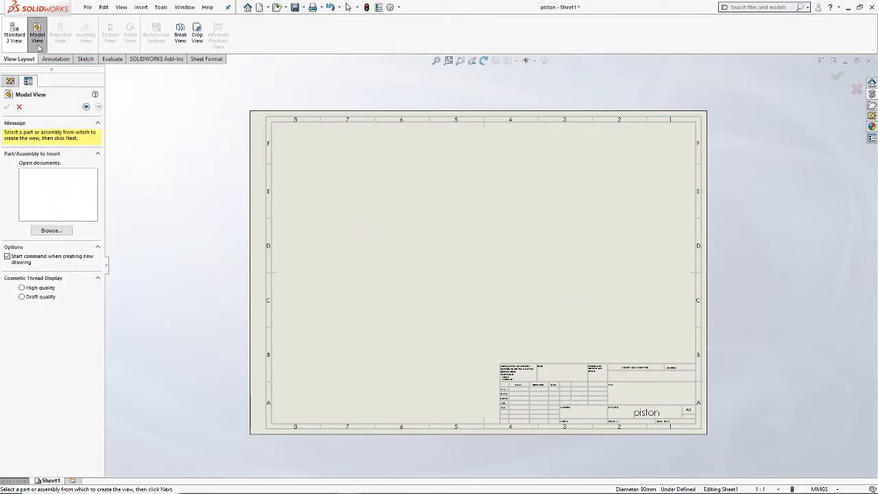
click(52, 231)
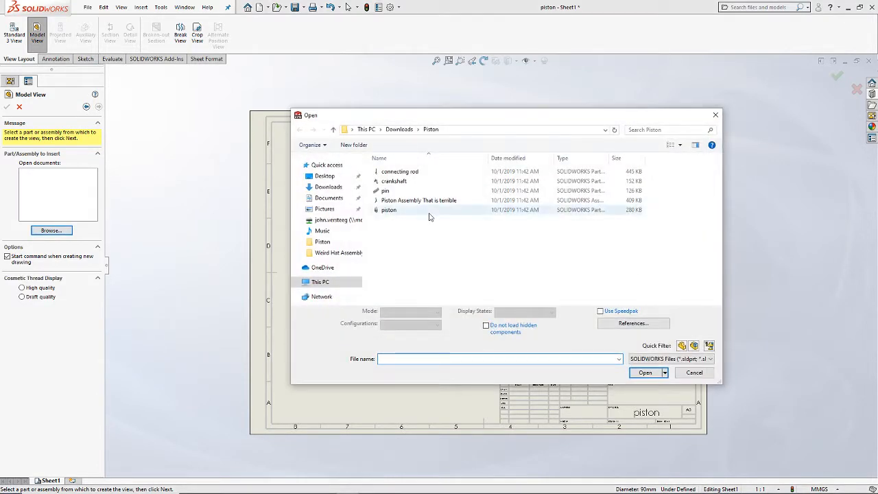
click(645, 366)
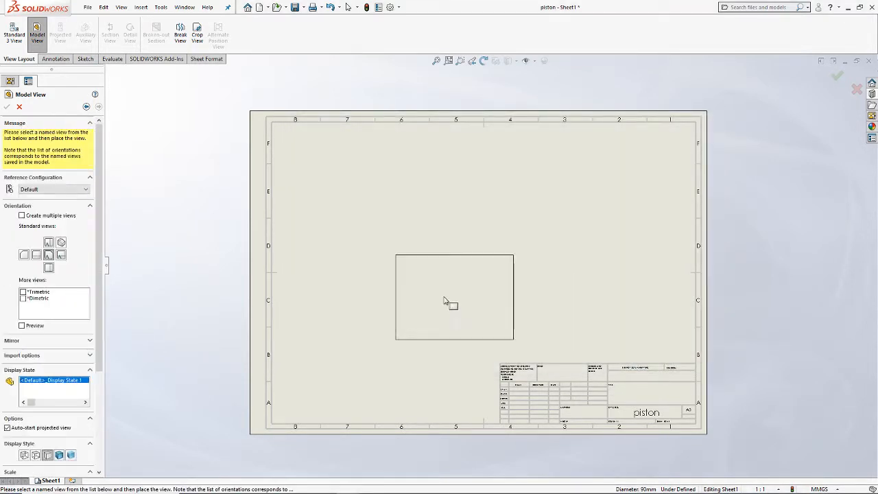
Step: Place the piston's front view with projected top, right and isometric views on the empty sheet
click(412, 299)
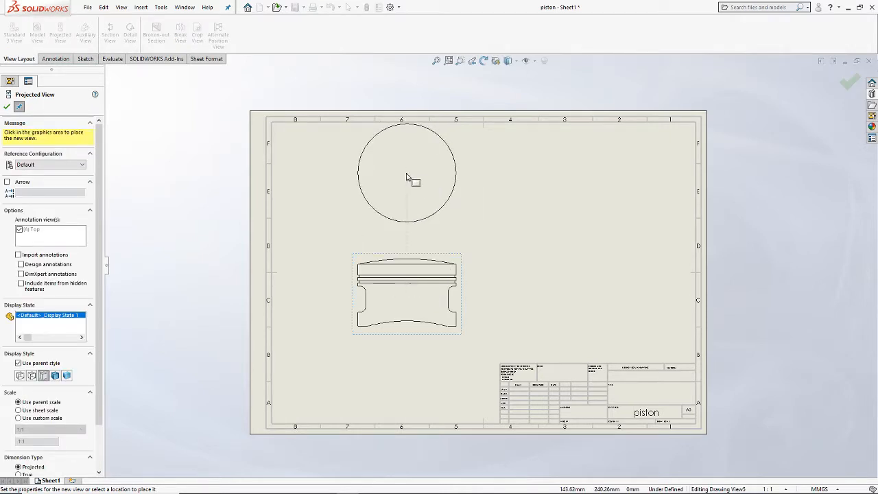
click(407, 177)
click(569, 291)
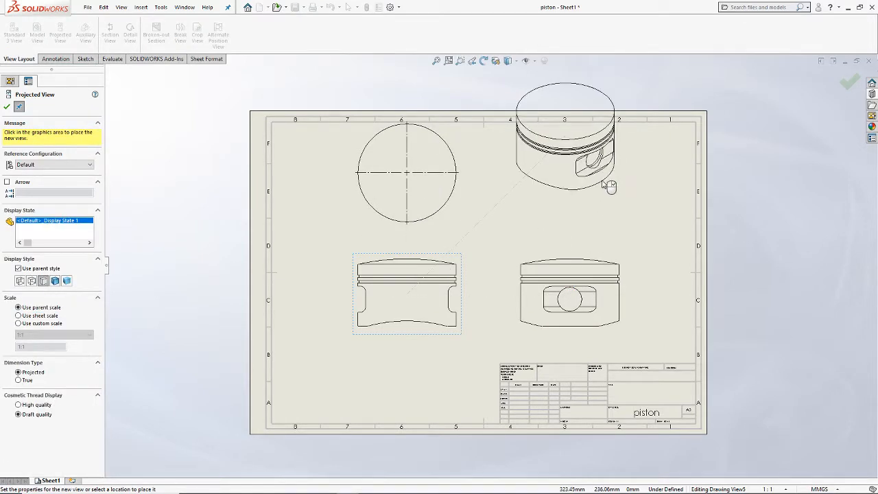
click(603, 183)
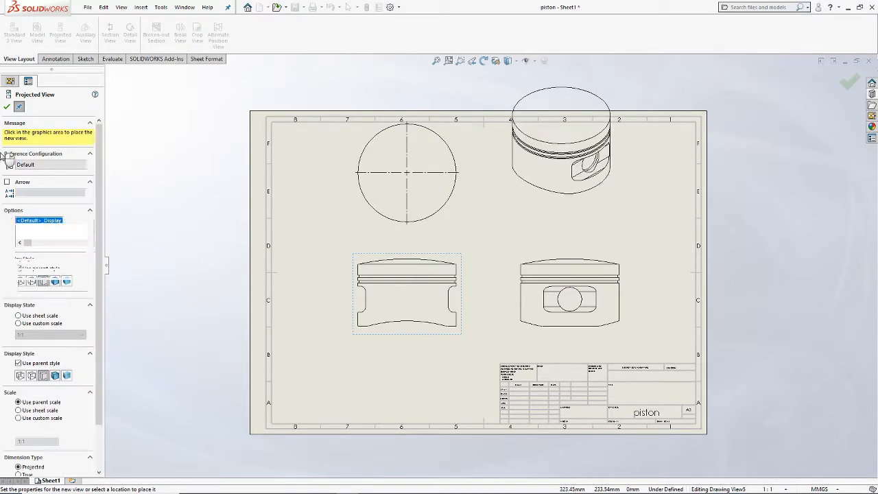
click(7, 108)
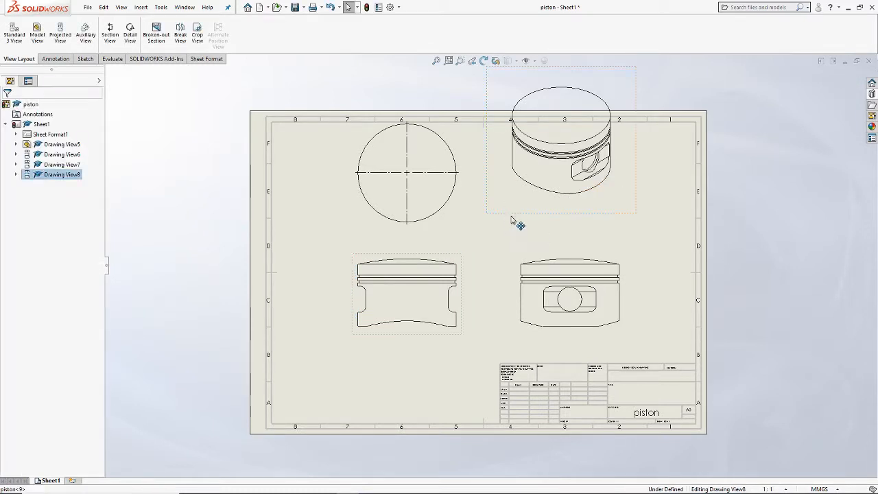
Step: Rearrange the isometric, front and top views to space them evenly inside the sheet border
drag(518, 223, 531, 246)
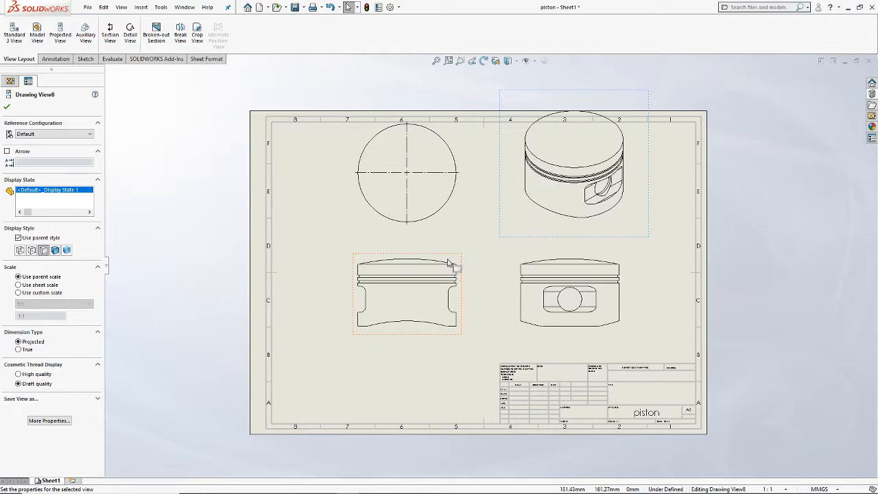
drag(450, 269, 412, 284)
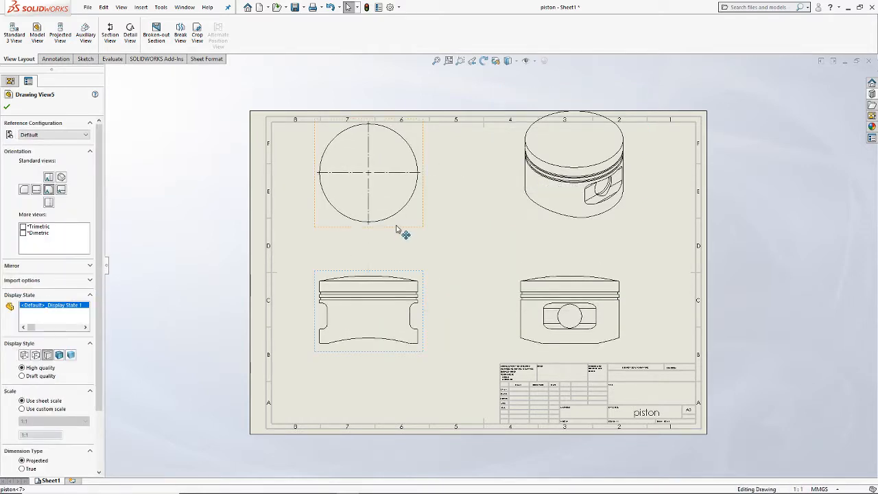
drag(397, 230, 397, 243)
drag(610, 245, 596, 255)
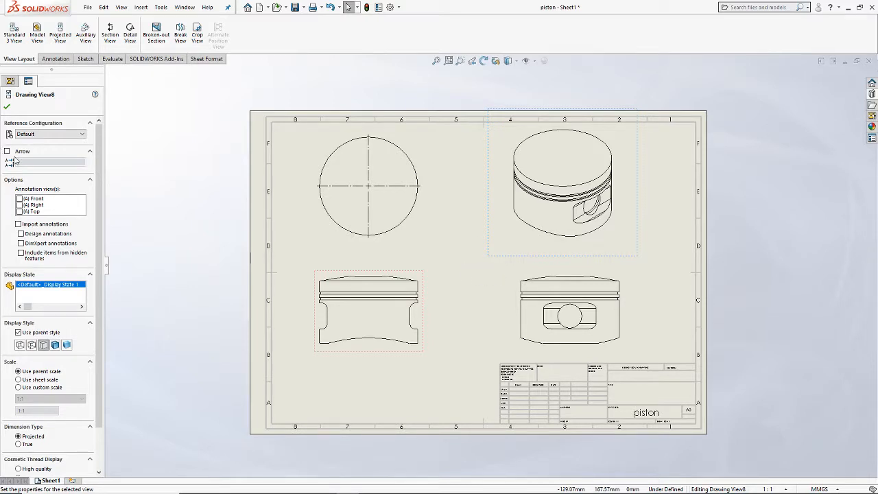
Step: Set the isometric view's display style to Hidden Lines Visible
click(32, 345)
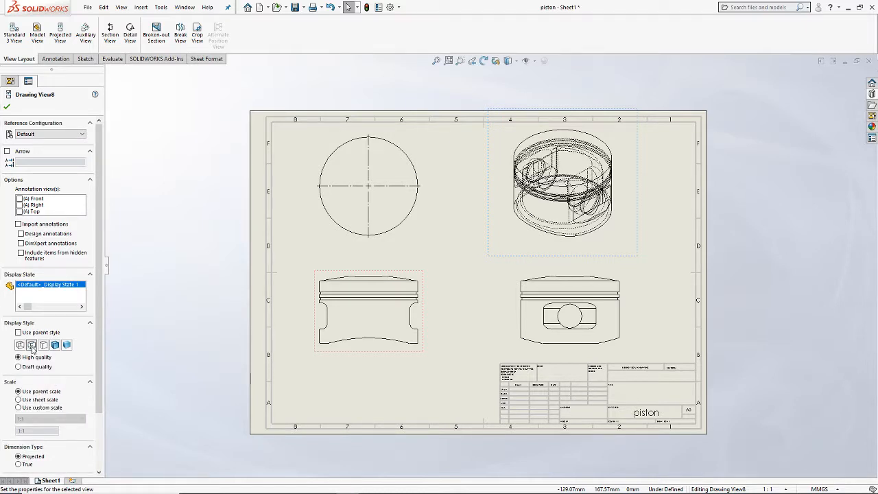
Step: Set the isometric view's display style to Shaded With Edges and accept its view properties
click(54, 346)
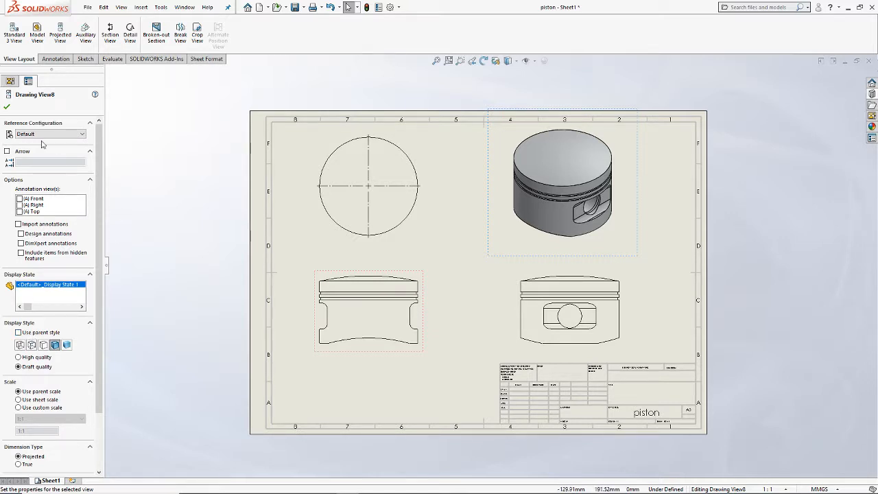
click(7, 107)
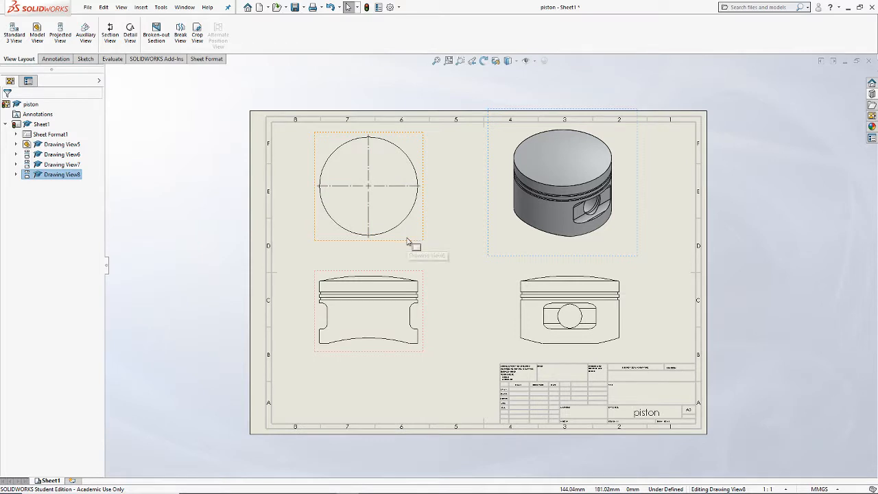
Step: Try the Hidden Lines Visible style and custom scales of 1:2 and 1:5 on the piston's front view
click(403, 275)
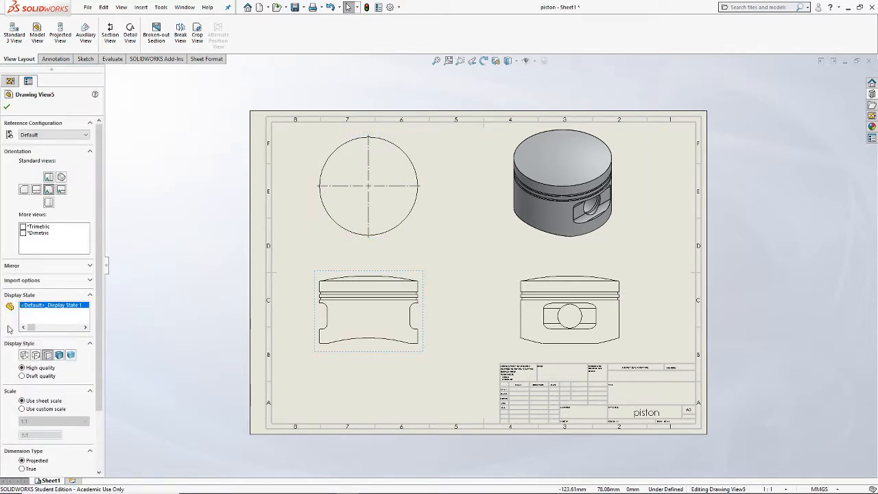
click(37, 355)
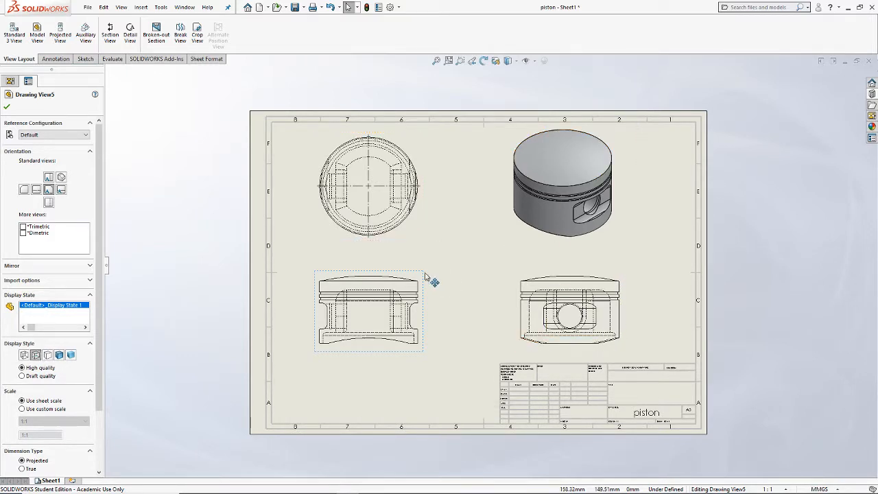
scroll(28, 376, down, 3)
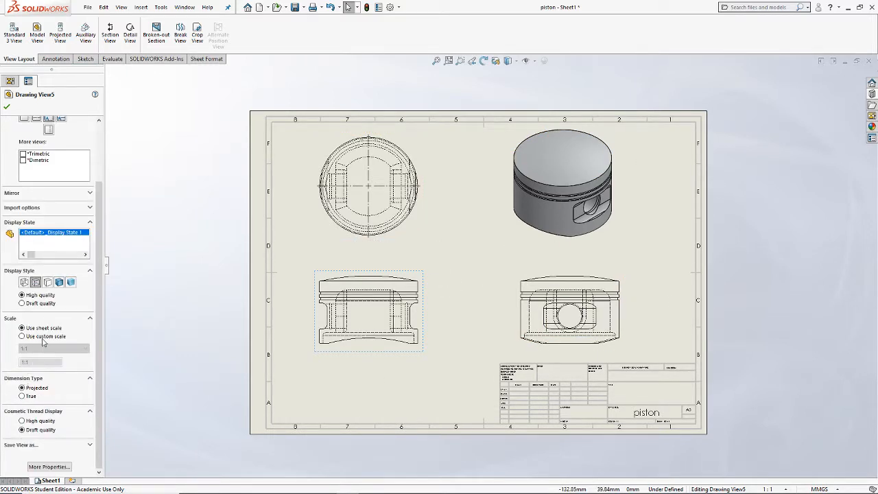
click(42, 337)
click(53, 348)
click(44, 371)
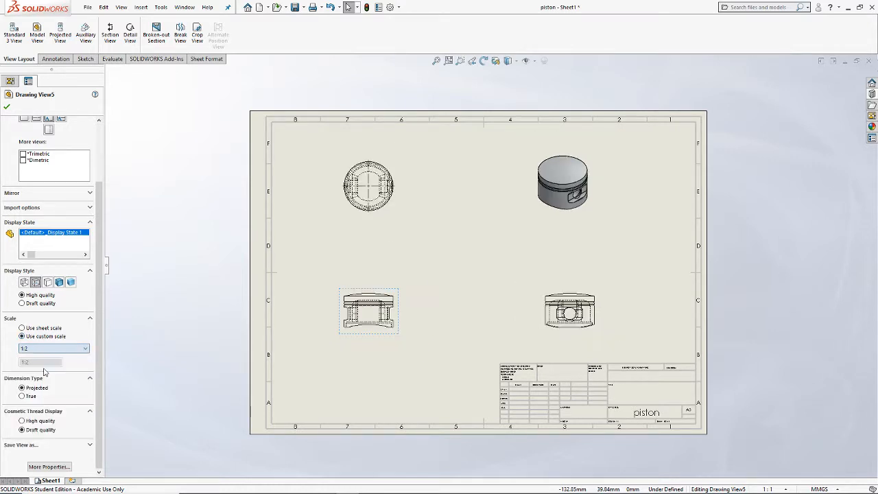
click(53, 350)
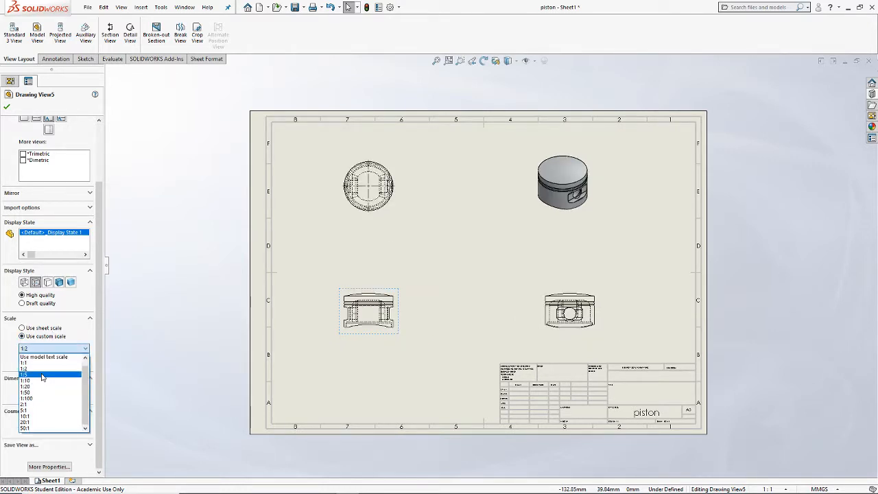
click(41, 375)
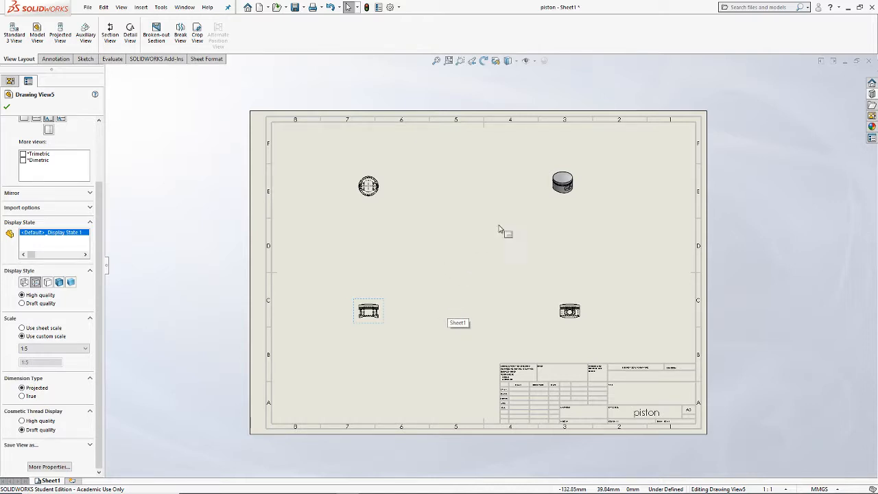
Step: Set the front view's custom scale to 1:1 and its display style to Hidden Lines Removed
click(43, 348)
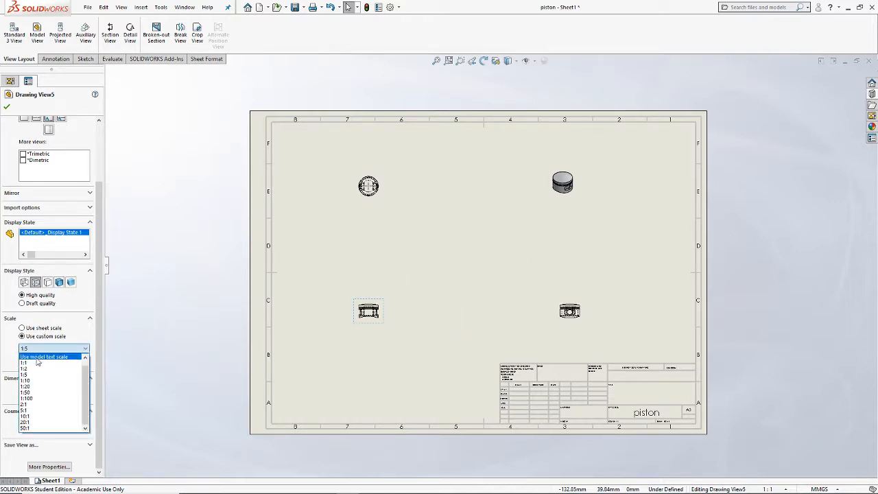
click(38, 362)
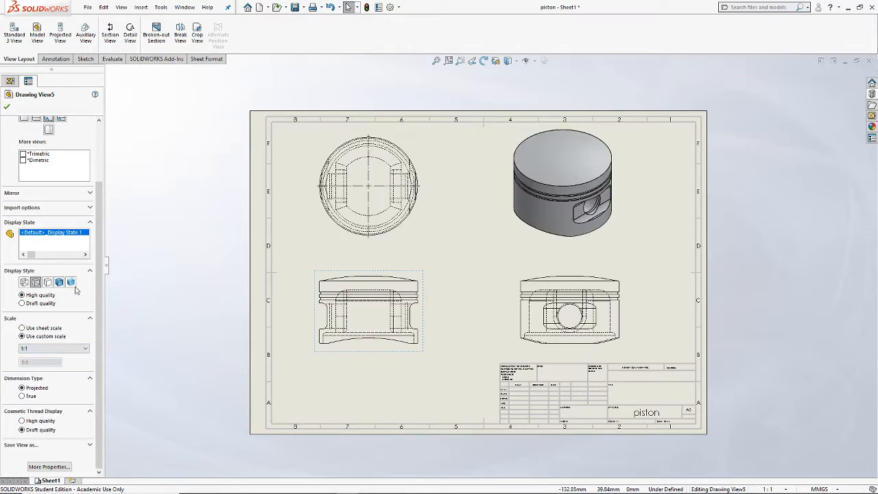
click(48, 282)
click(7, 109)
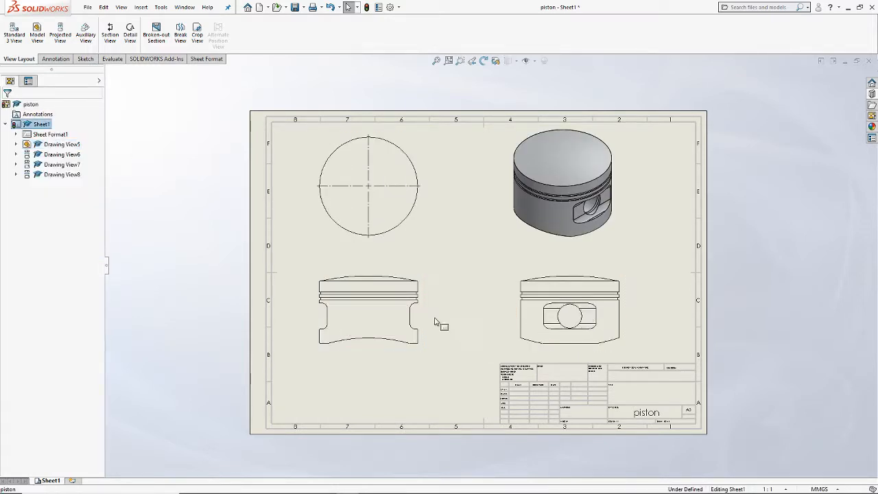
Step: Add a Smart Dimension for the diameter of the piston's outer circle in the top view
click(55, 59)
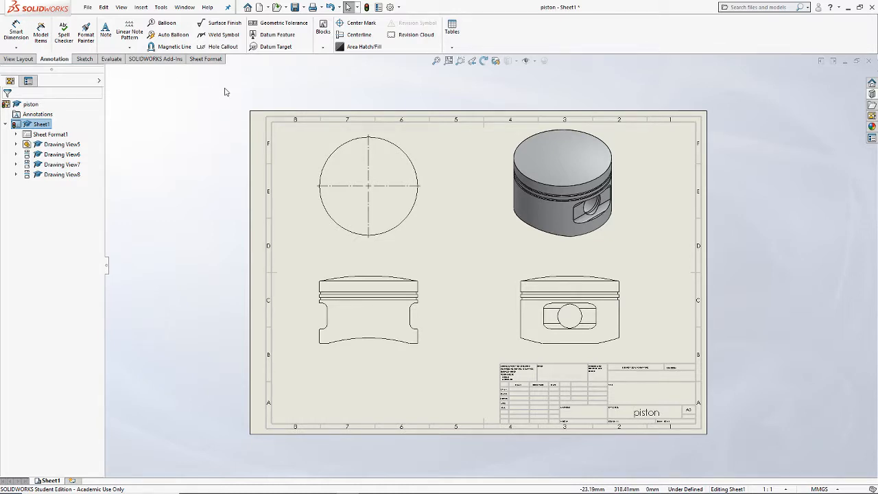
click(83, 59)
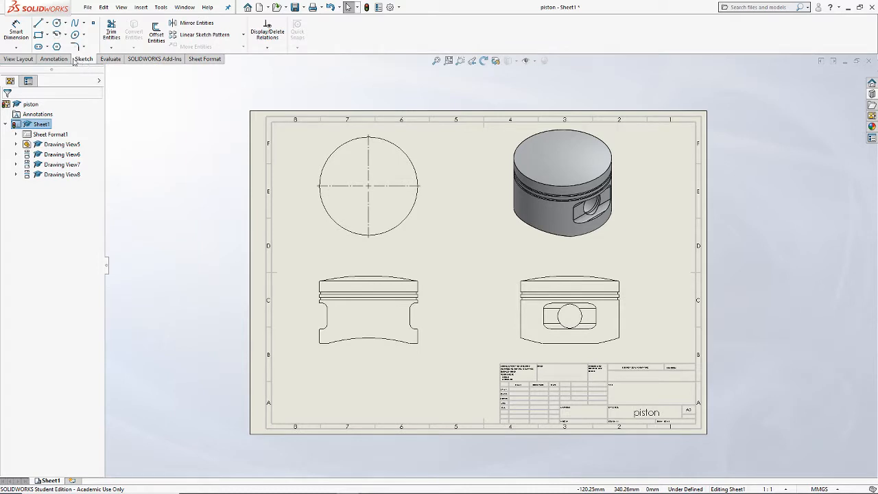
click(16, 31)
scroll(410, 185, down, 1)
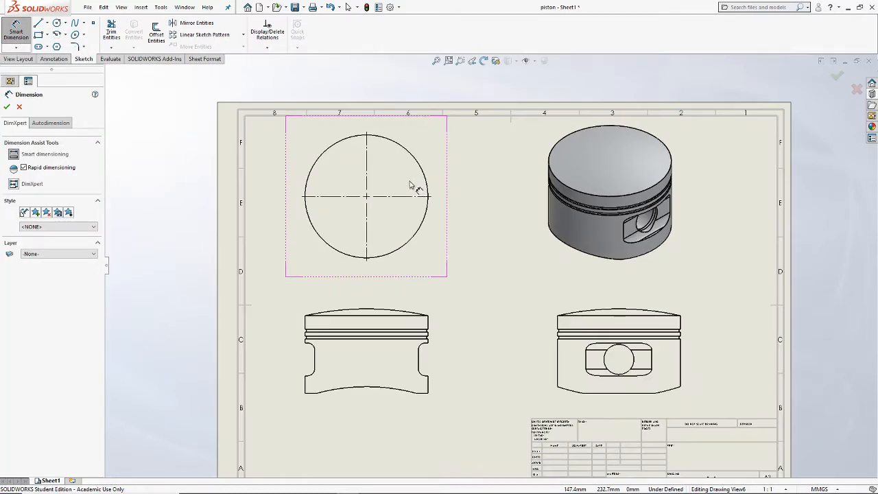
scroll(410, 186, down, 2)
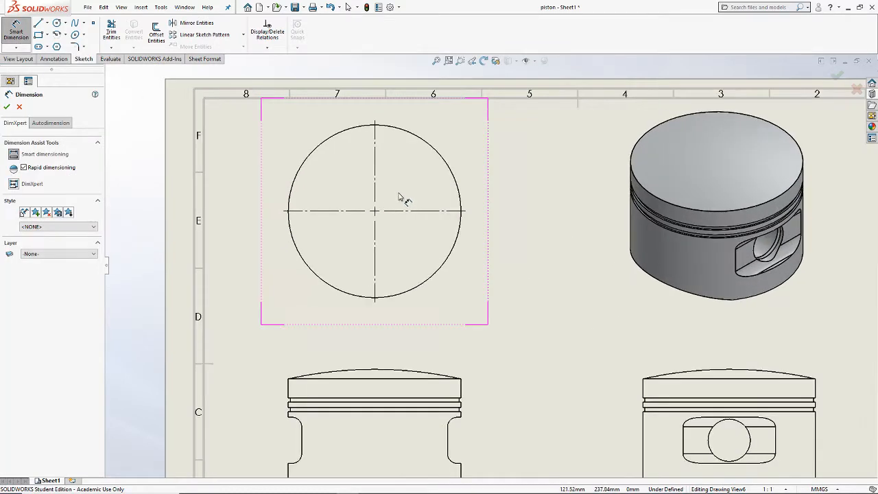
click(454, 174)
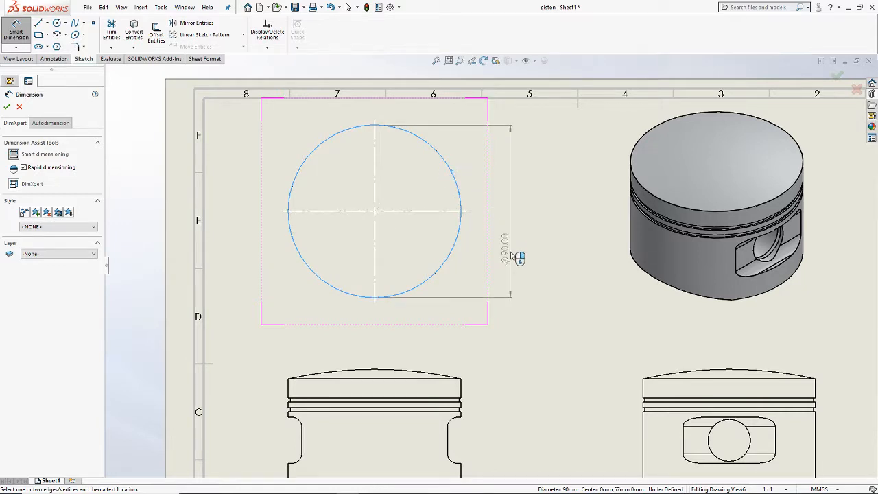
click(521, 203)
Step: Dimension the front view's side height beside it and the width between the two inner recess edges below it
scroll(542, 309, up, 1)
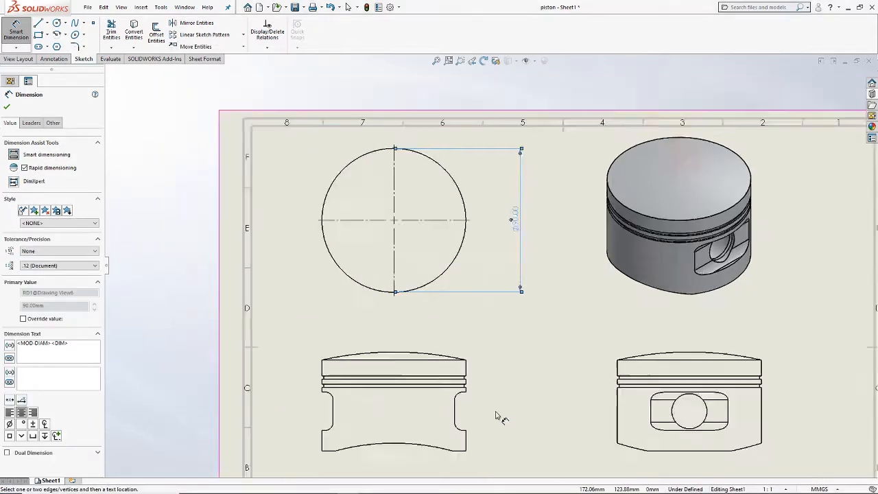
scroll(497, 412, up, 2)
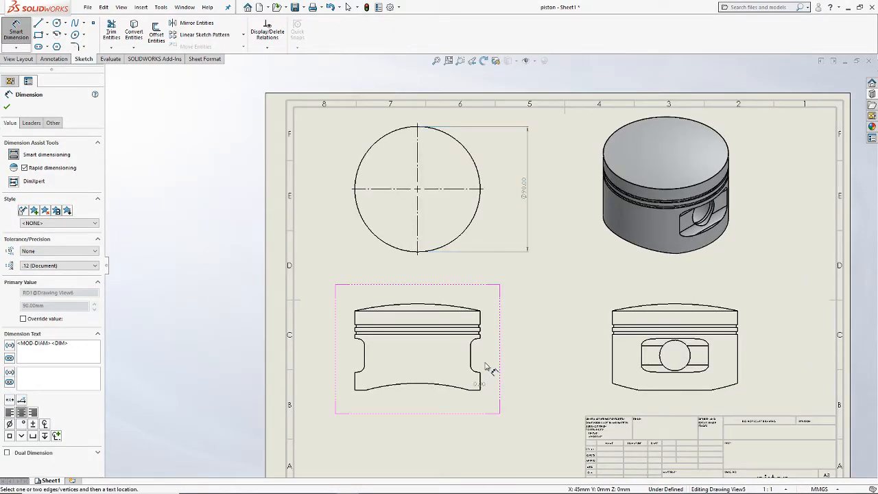
click(481, 311)
click(519, 345)
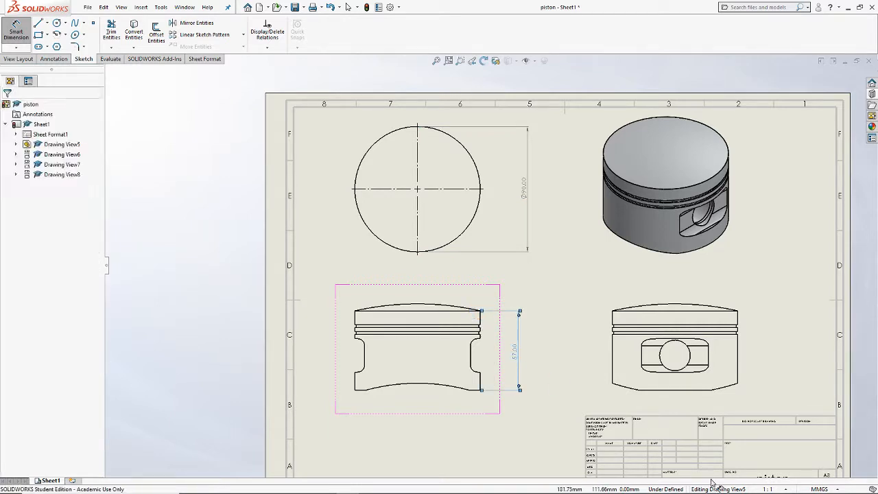
click(364, 355)
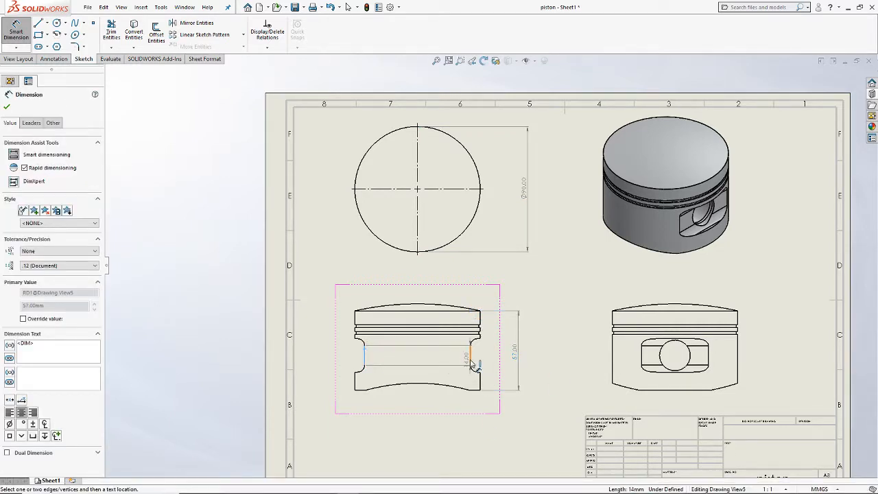
click(471, 365)
click(429, 415)
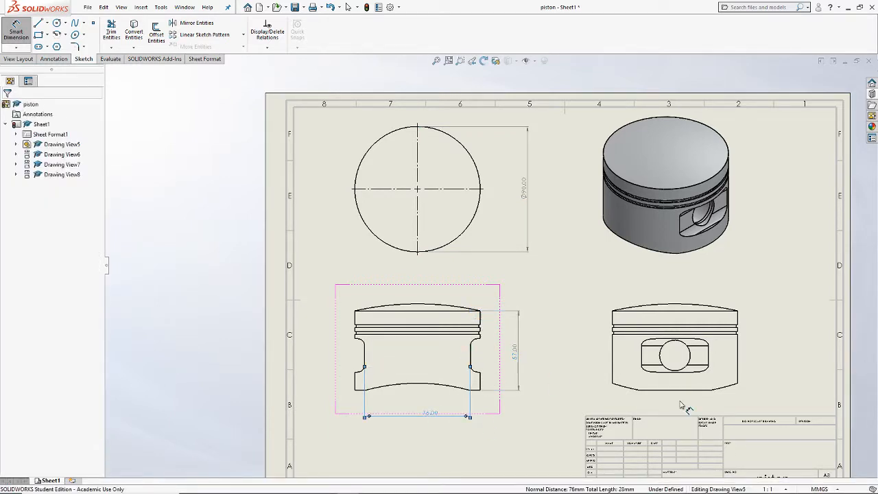
Step: Dimension the radius of the pin hole in the right view and place the value beside that view
click(661, 356)
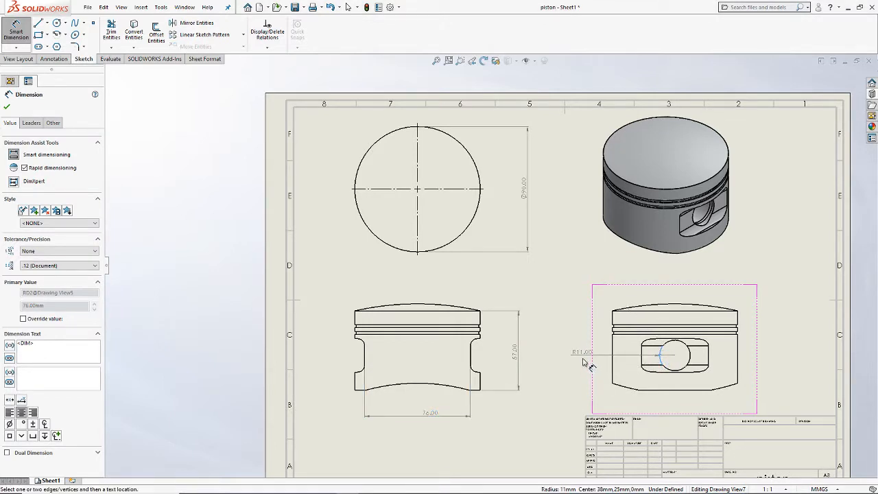
click(584, 362)
key(Escape)
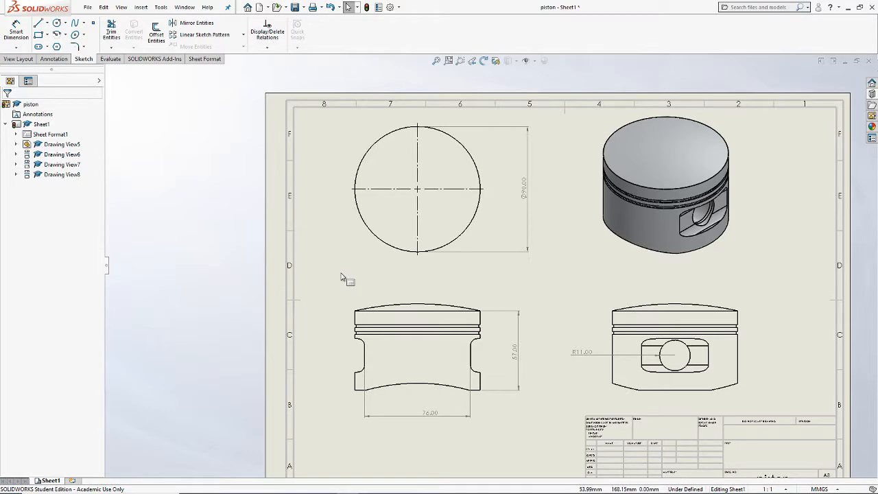
Step: Examine the title block of the A3 drawing sheet
scroll(453, 323, up, 3)
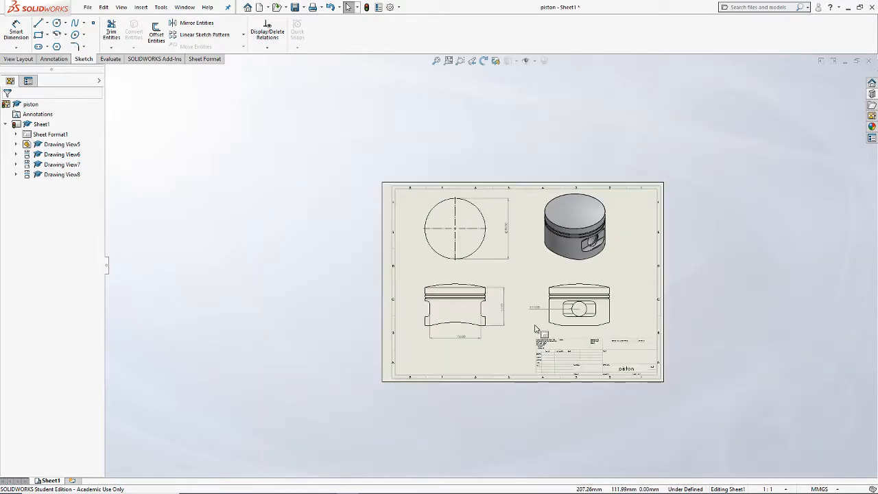
scroll(649, 370, down, 2)
scroll(557, 357, down, 4)
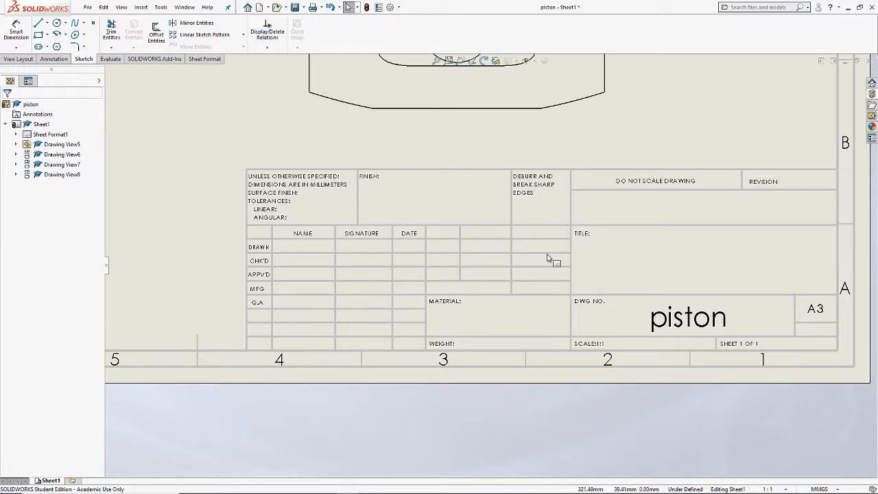
scroll(553, 261, up, 3)
scroll(528, 251, down, 2)
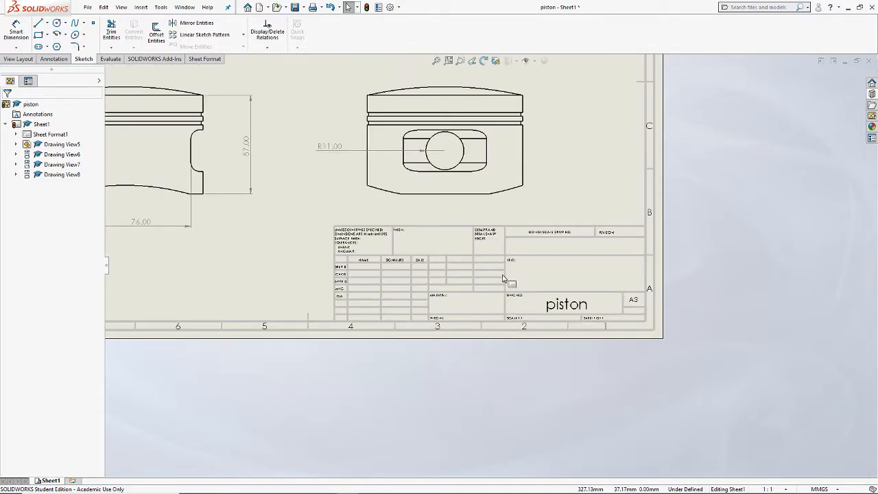
scroll(504, 279, down, 3)
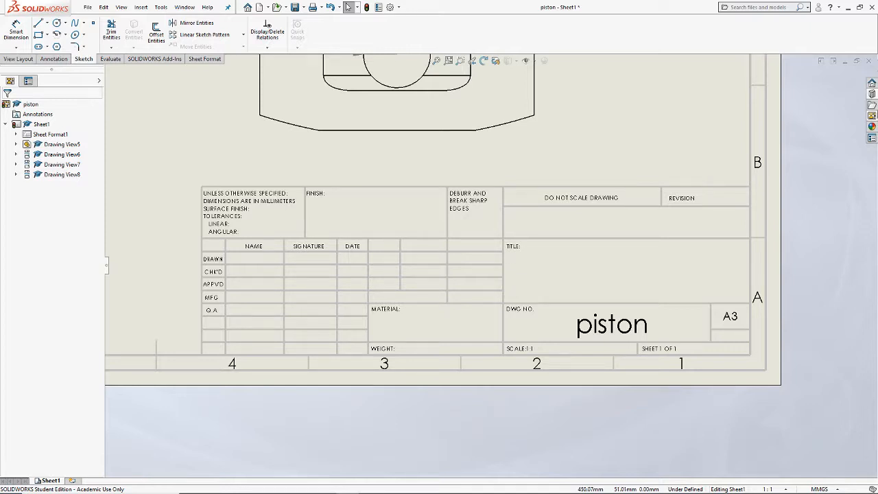
Step: Switch to Chrome and show the Solidworks Template Files section in the ME-212 course content
click(848, 7)
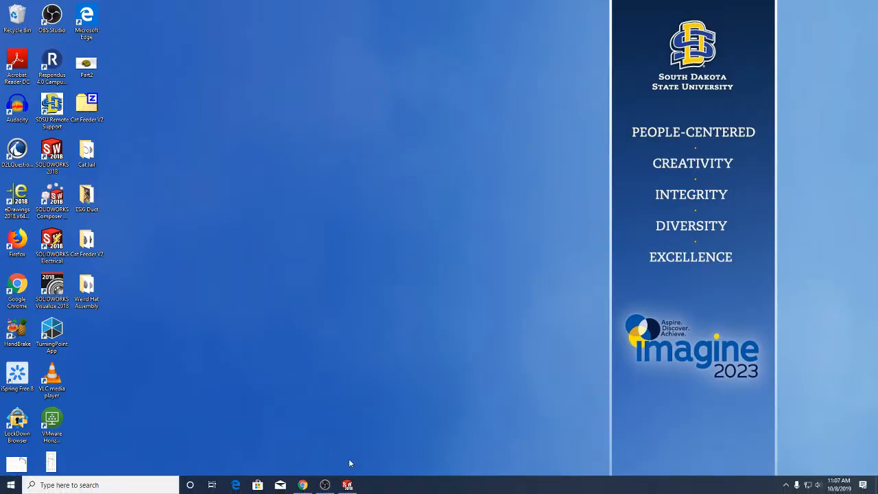
click(302, 486)
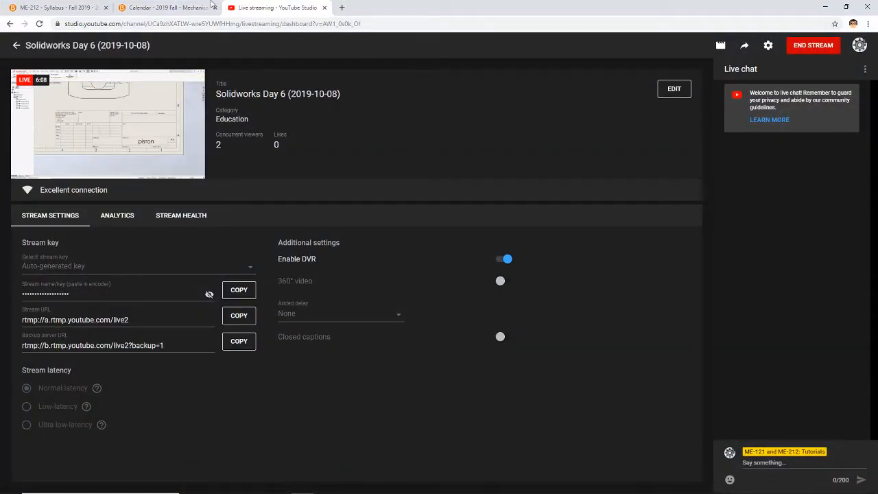
click(155, 8)
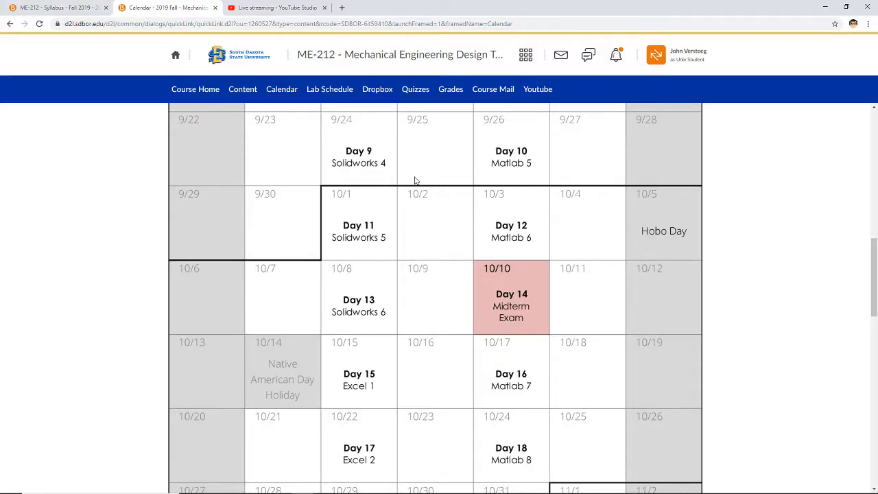
click(241, 89)
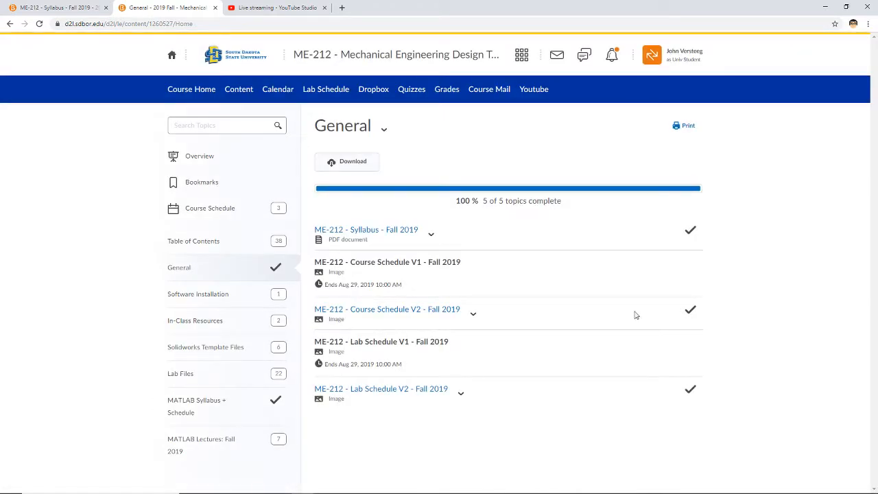
click(197, 349)
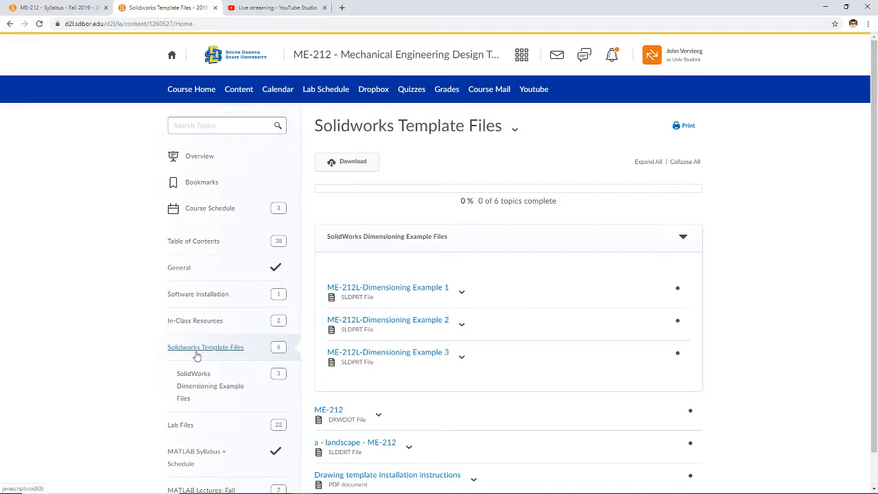
Step: Download the ME-212 drawing template and the a - landscape - ME-212 sheet format, and switch back to SOLIDWORKS
scroll(772, 298, down, 1)
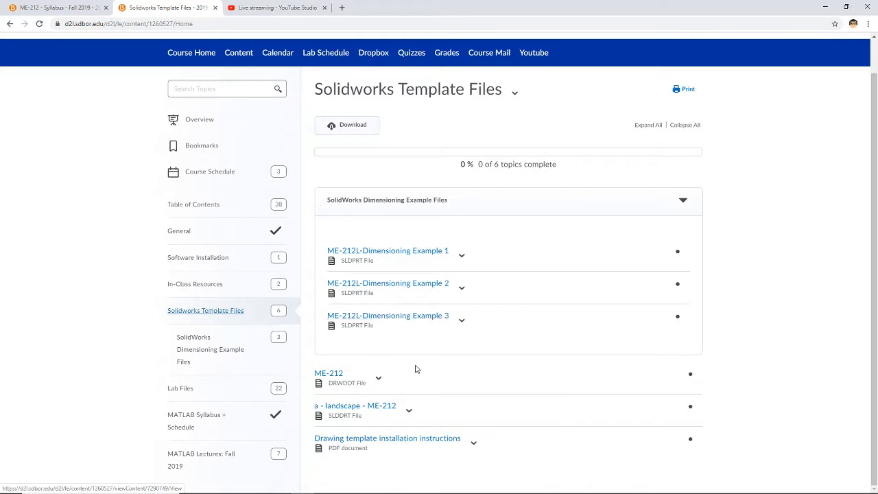
click(379, 378)
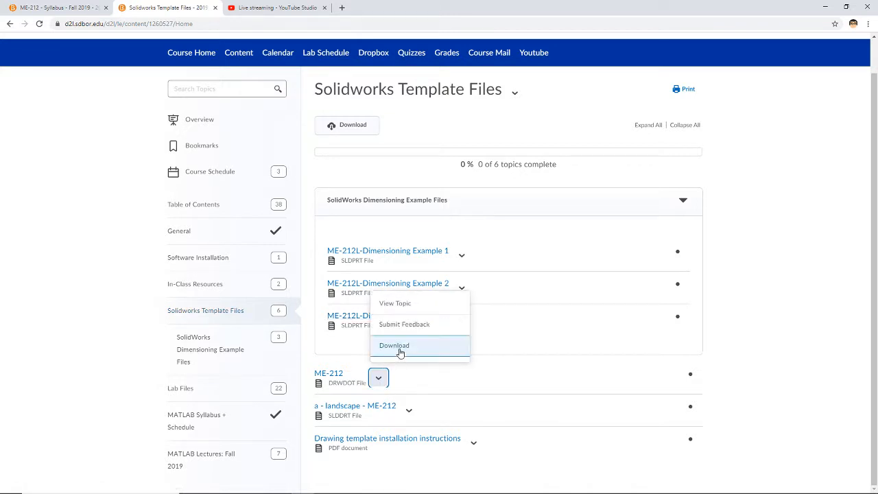
click(398, 350)
click(409, 410)
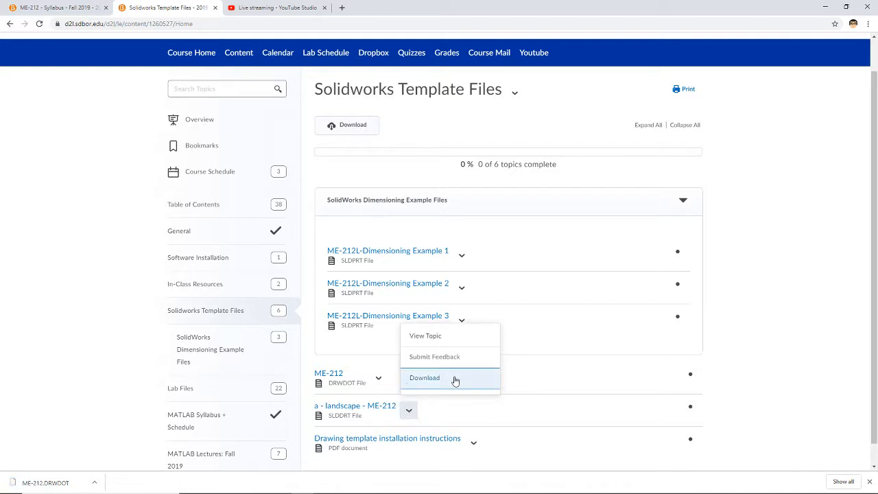
click(455, 378)
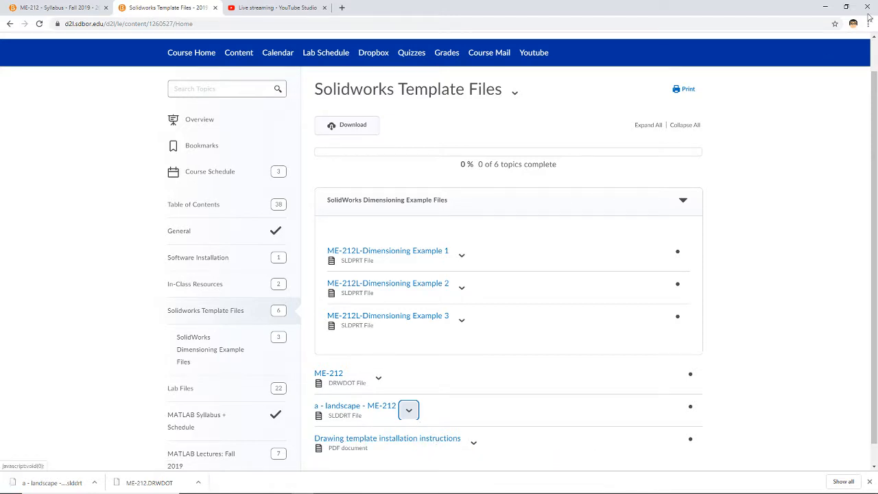
click(826, 7)
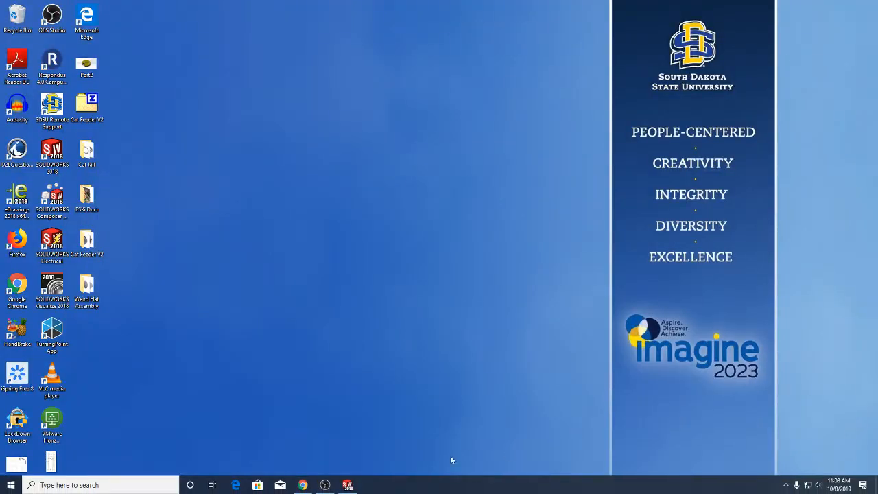
click(347, 485)
click(164, 7)
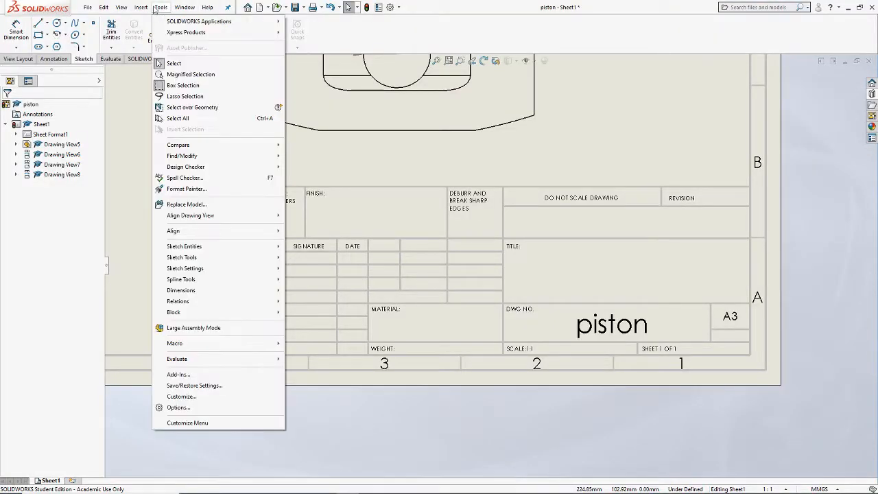
click(213, 412)
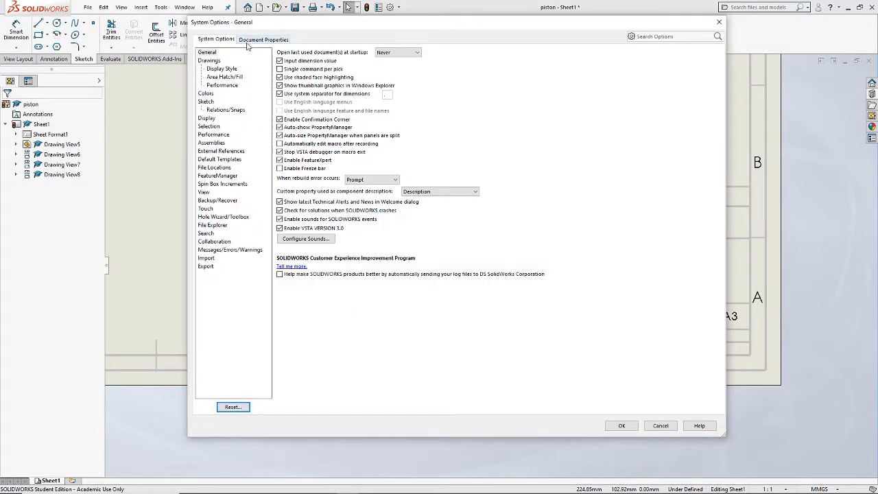
click(251, 40)
click(215, 39)
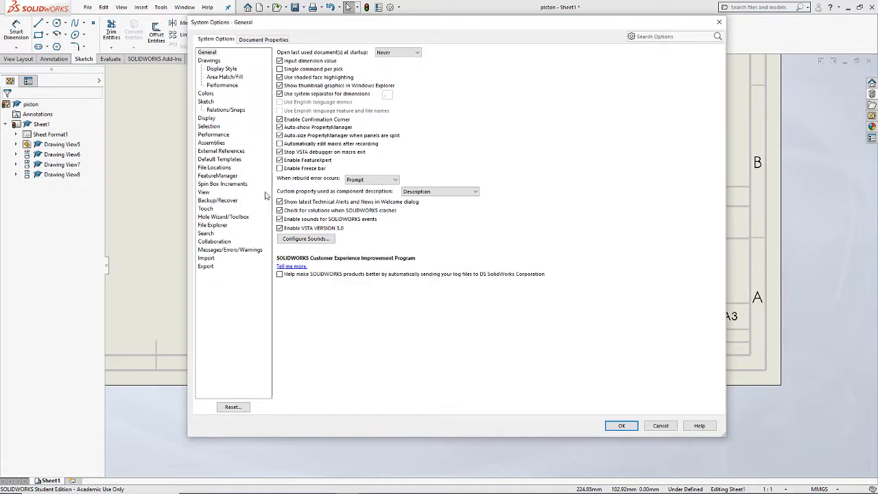
click(214, 168)
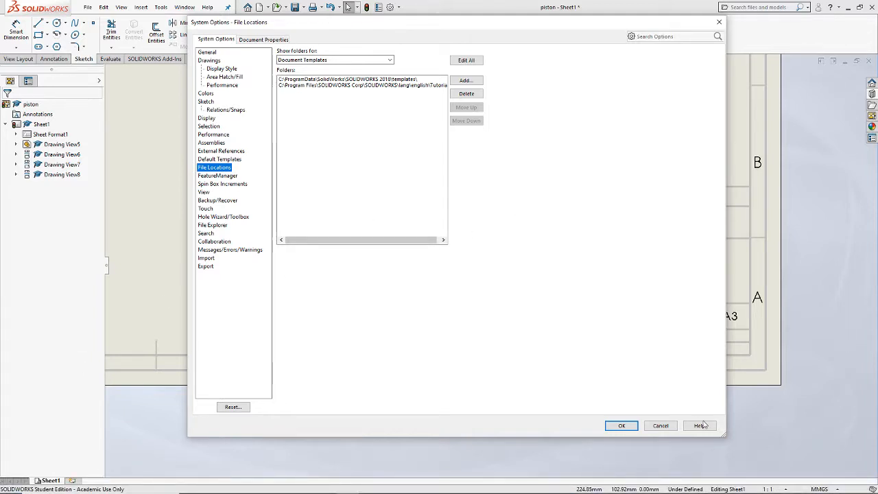
click(661, 425)
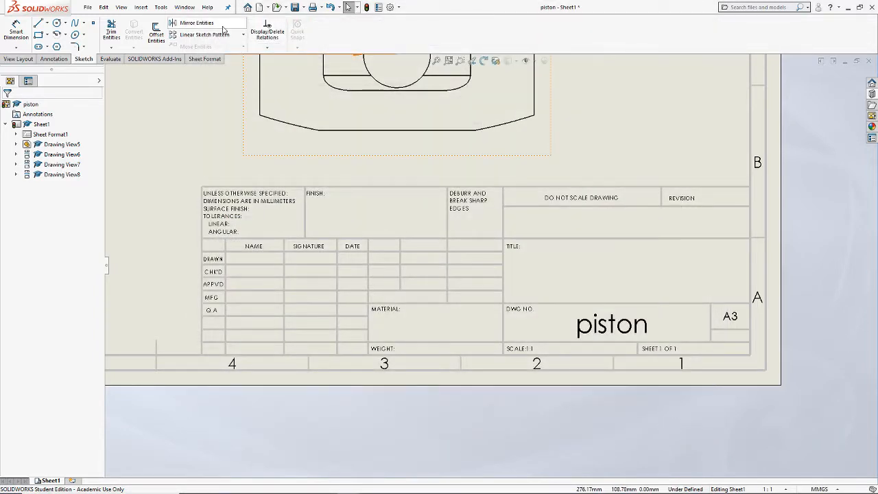
Step: Display the Document Templates folder paths under File Locations in the system options
right_click(155, 15)
click(223, 409)
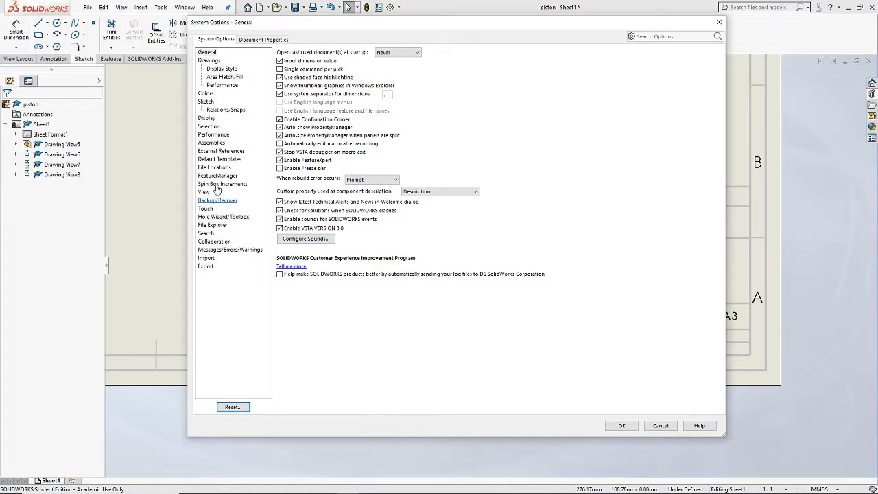
click(217, 169)
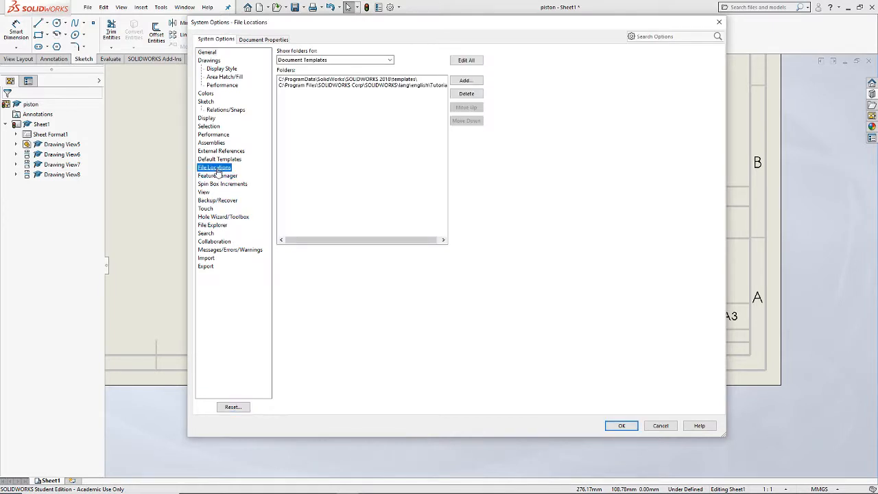
click(390, 60)
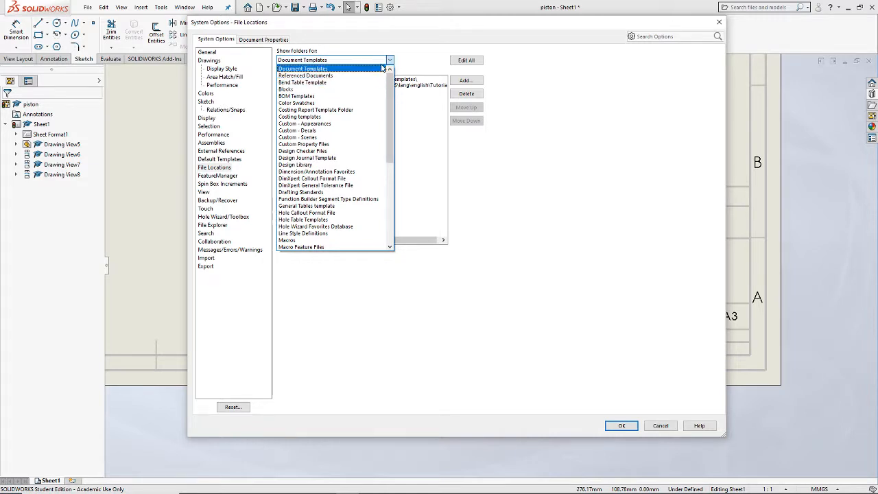
click(332, 70)
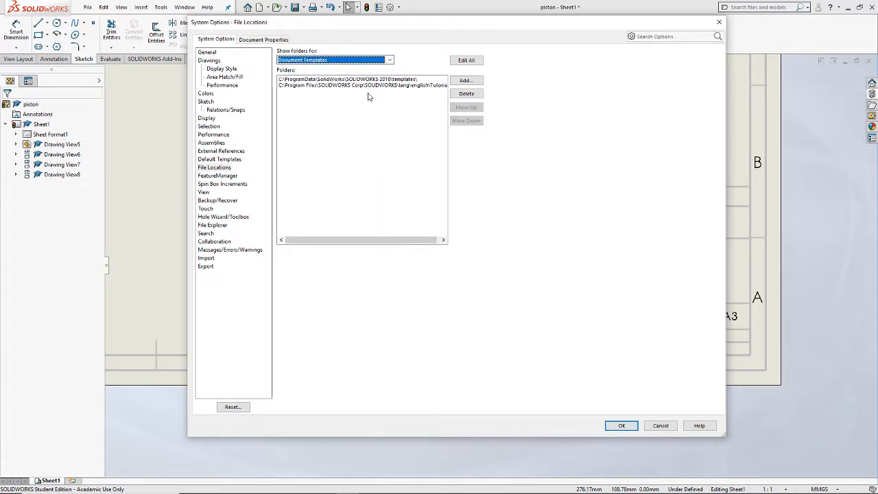
click(385, 60)
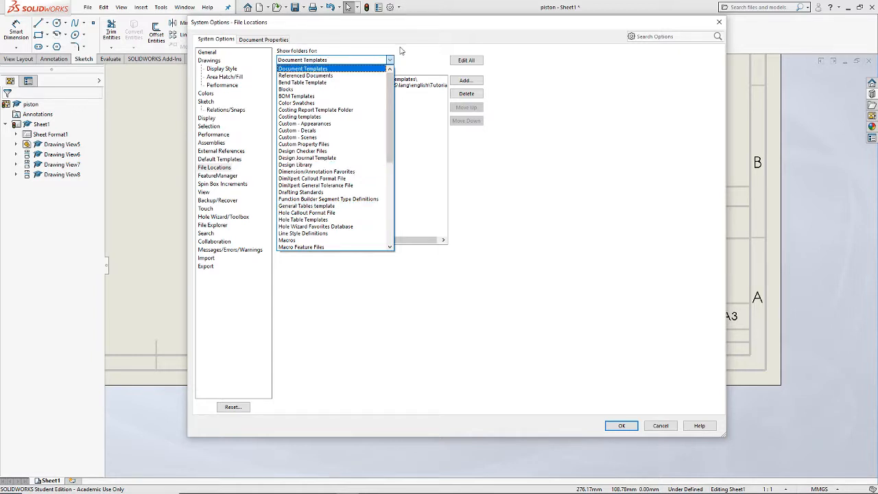
click(325, 69)
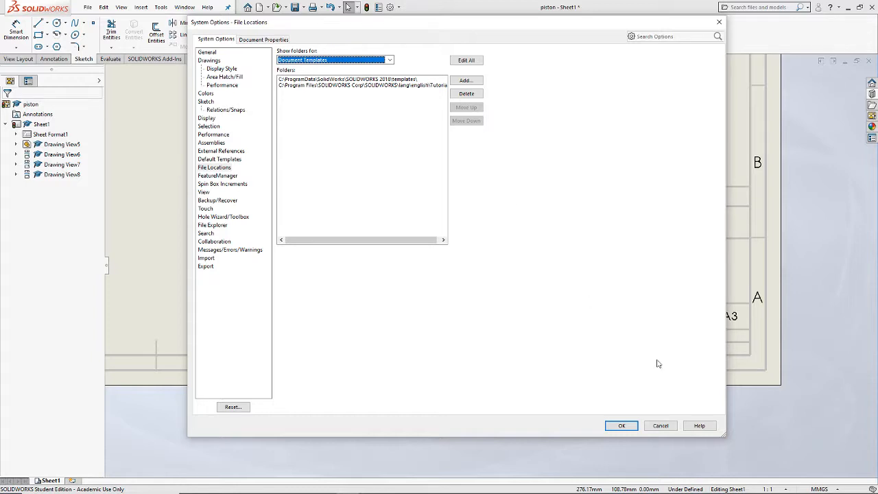
Step: Switch to File Explorer and select a - landscape - ME-212.slddrt and ME-212.DRWDOT in the Downloads folder
right_click(9, 485)
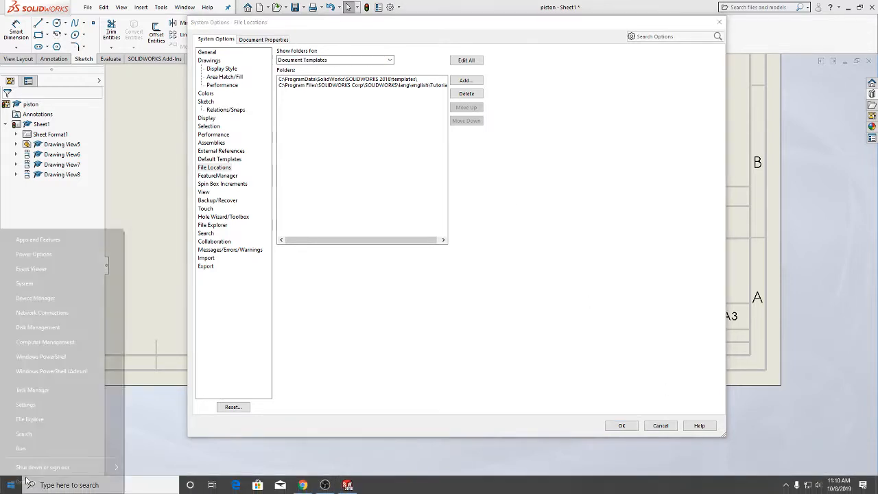
click(53, 422)
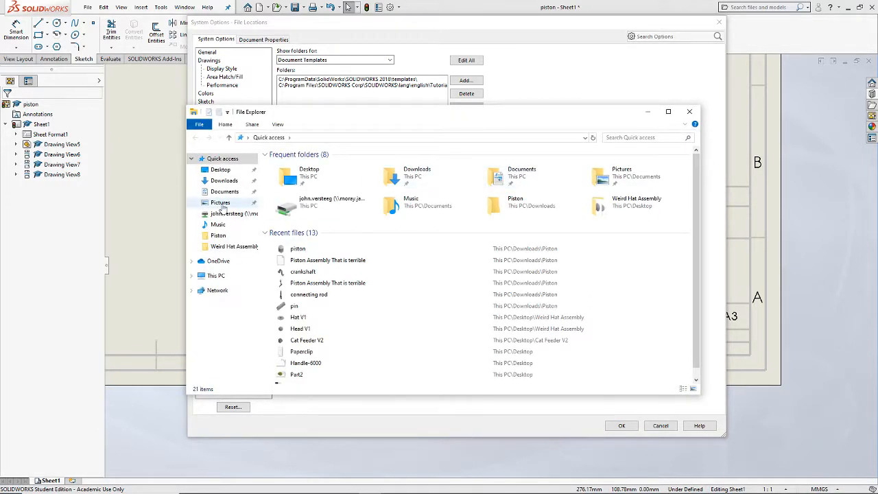
click(224, 181)
click(358, 189)
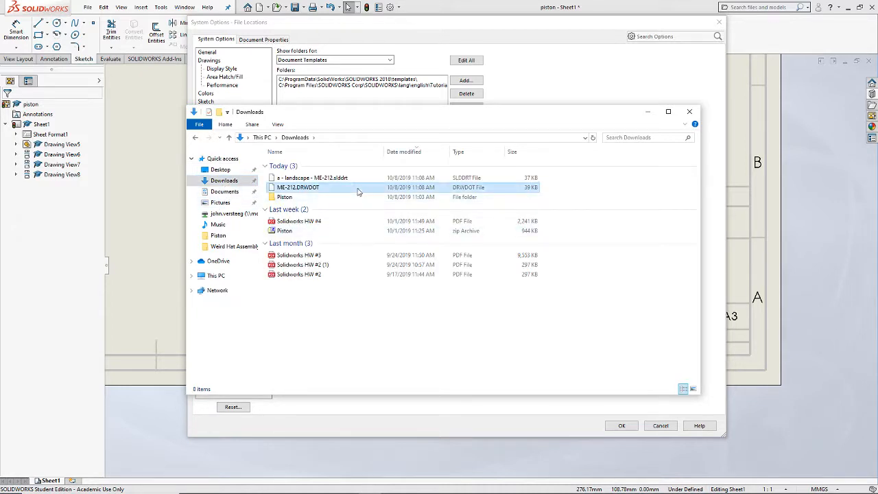
ctrl+click(353, 180)
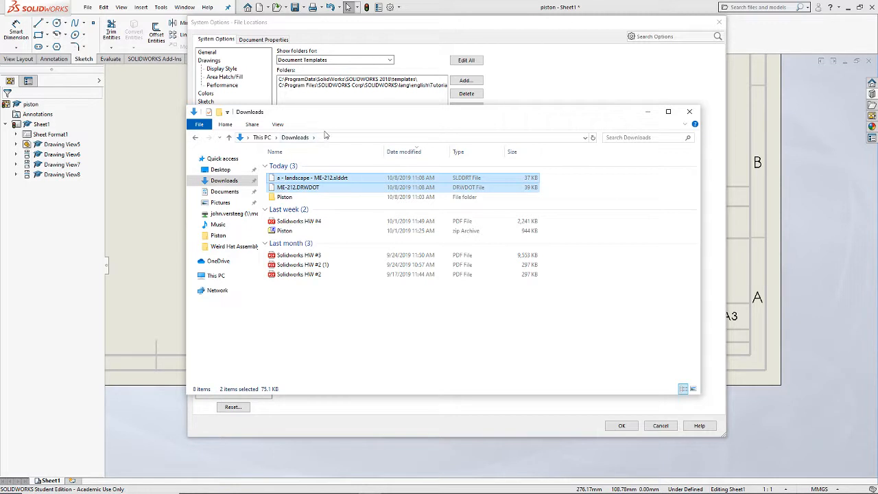
Step: Open Local Disk (C:) and set the folder options to show hidden files, folders, and drives
click(216, 275)
click(346, 270)
double_click(345, 270)
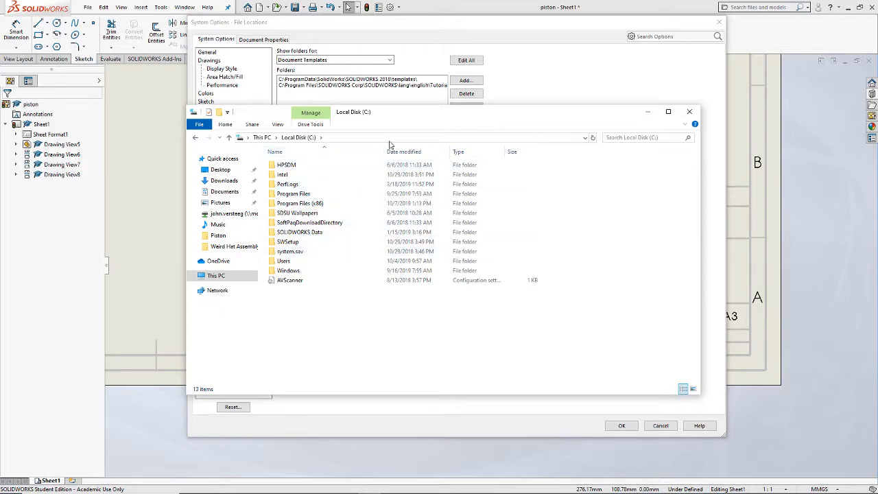
click(199, 124)
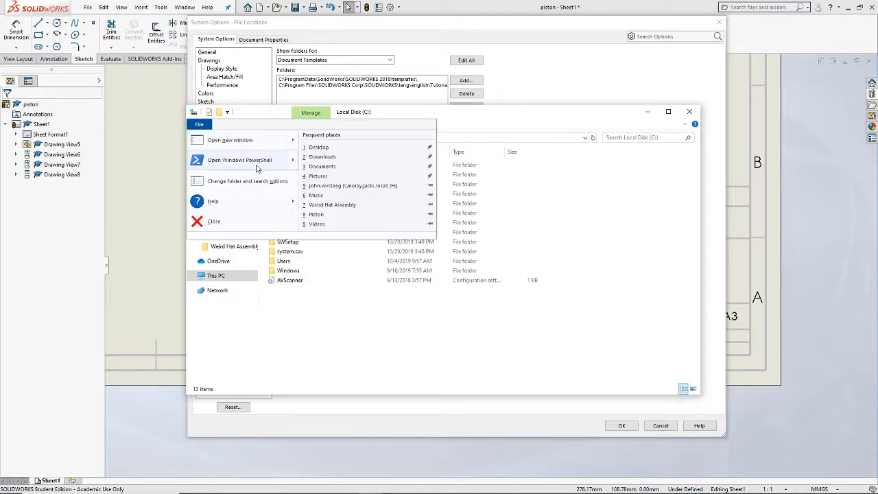
click(255, 182)
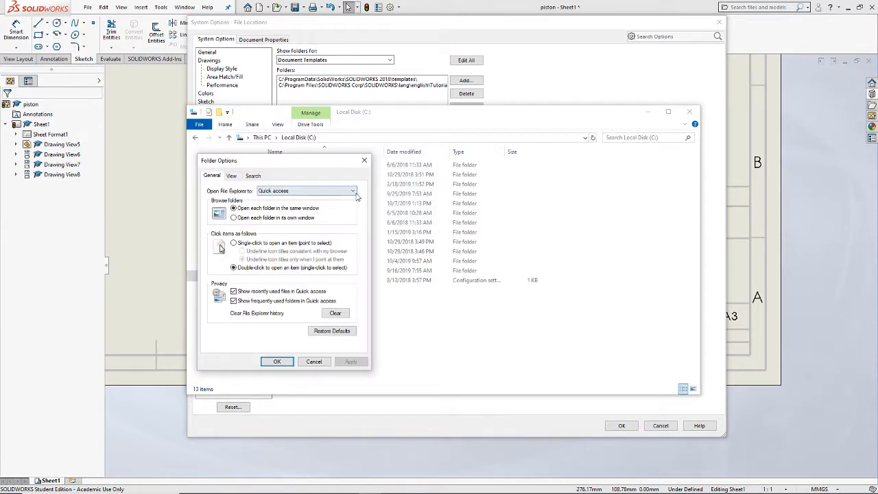
click(231, 176)
click(239, 303)
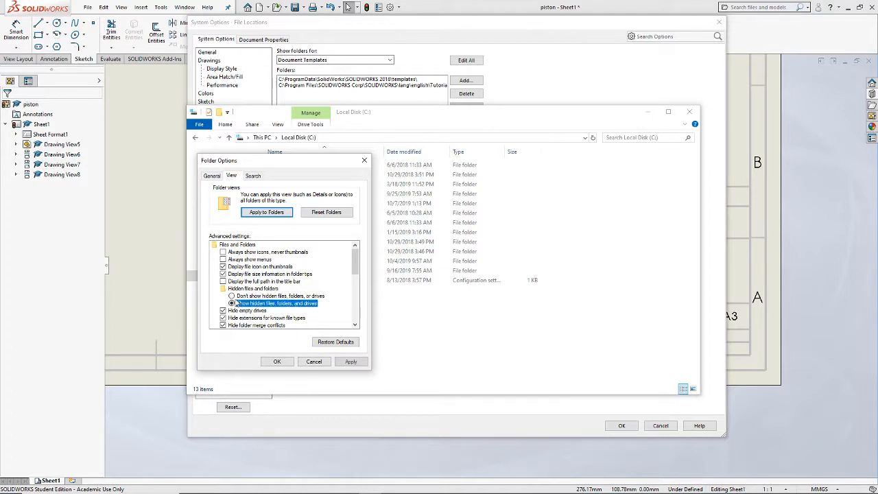
click(339, 361)
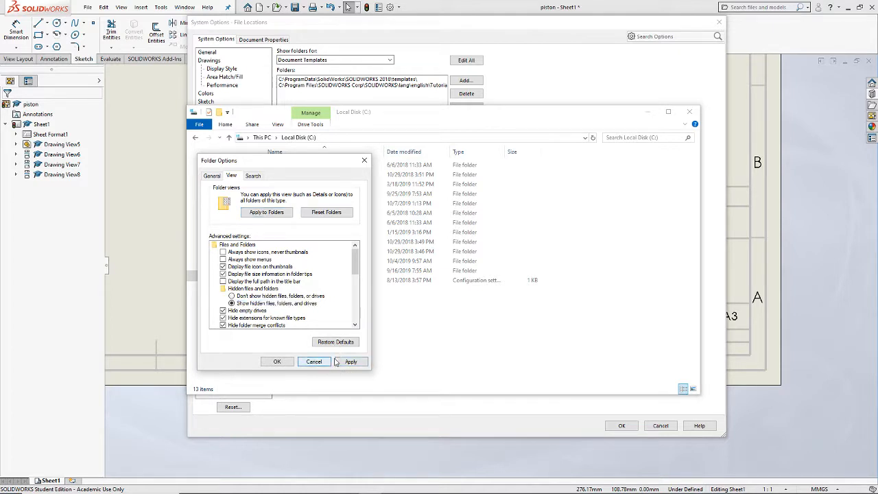
click(279, 362)
Step: Go to the ProgramData folder on the C: drive by its path
click(364, 138)
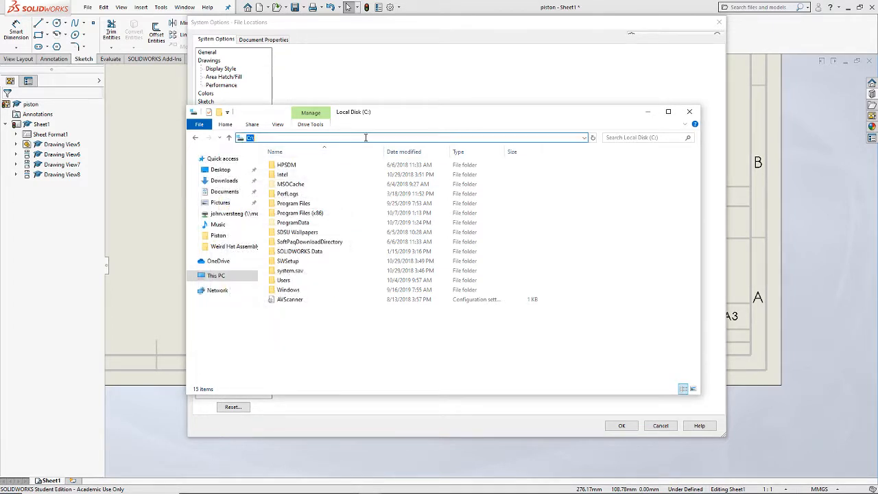
text(ProgramData)
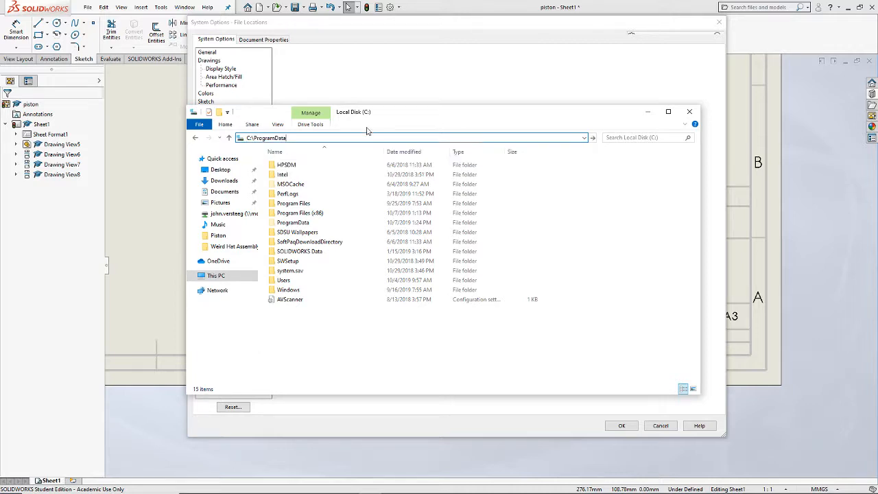
key(Return)
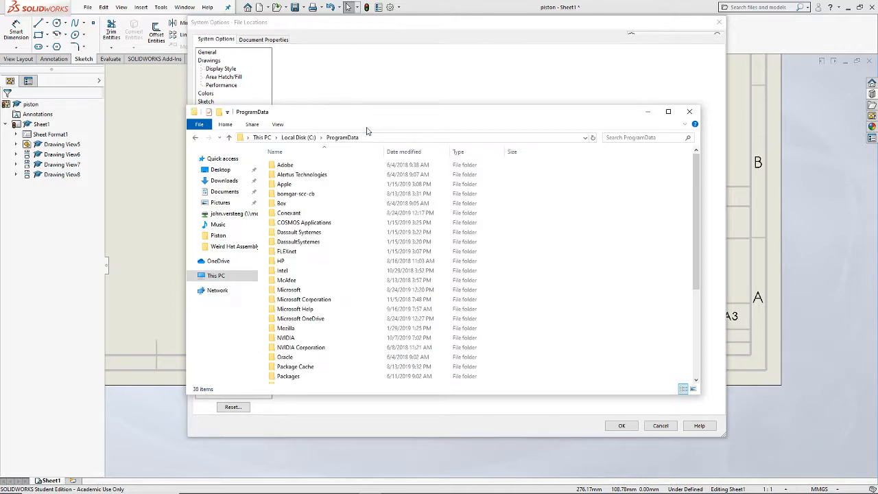
click(465, 81)
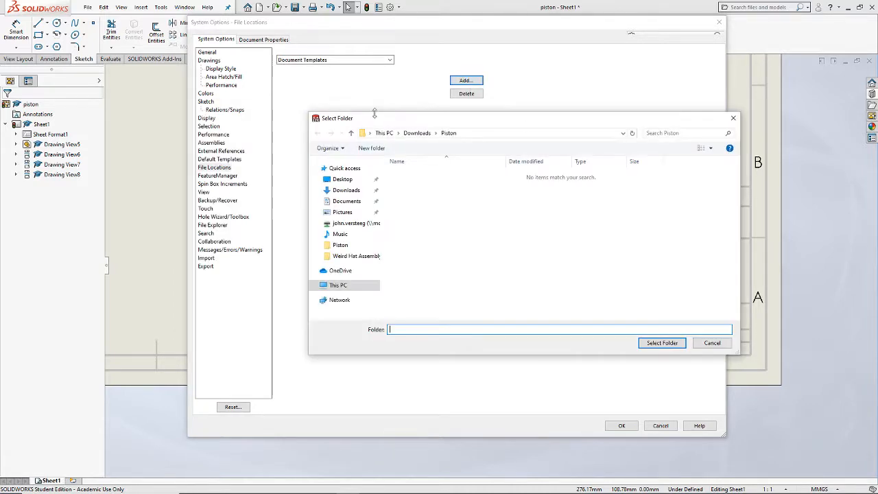
click(714, 345)
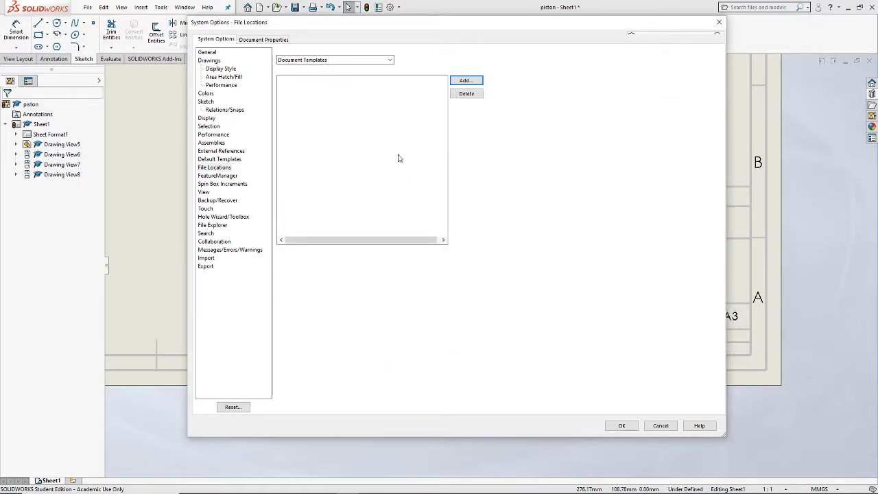
key(alt+Tab)
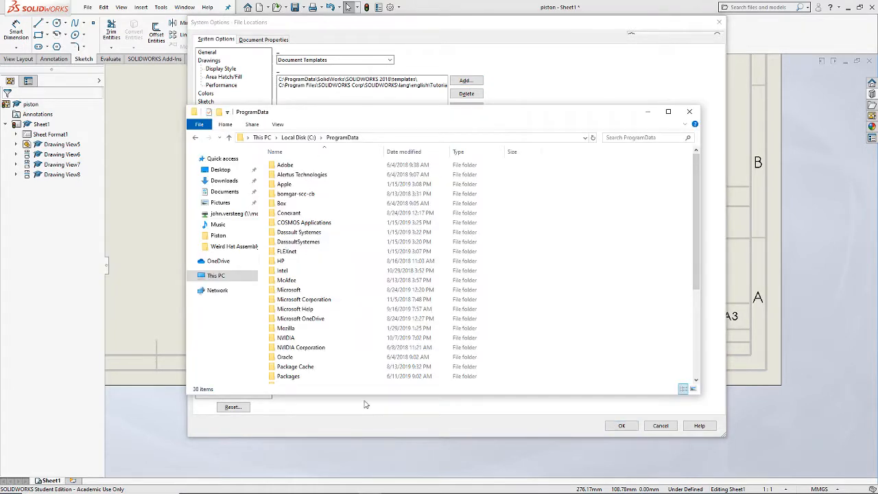
Step: Open the templates folder inside SOLIDWORKS 2018 under ProgramData's SOLIDWORKS folder, and move the window clear of the listed paths
scroll(333, 310, down, 3)
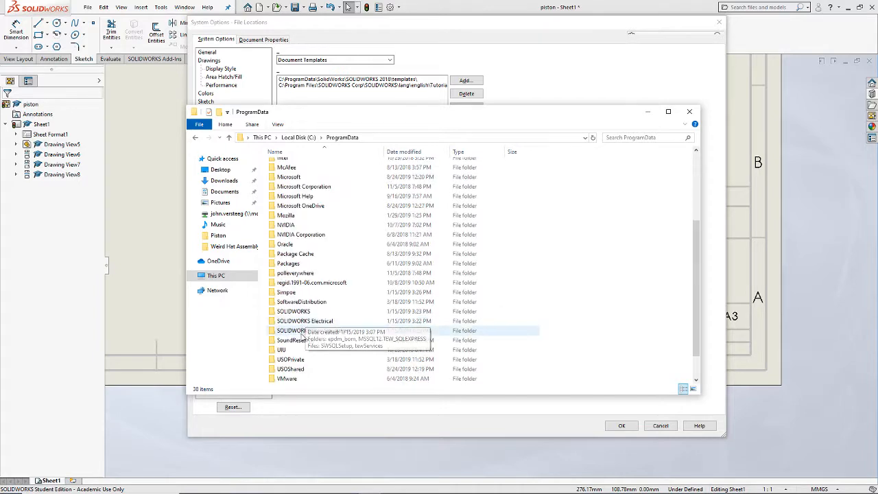
double_click(302, 310)
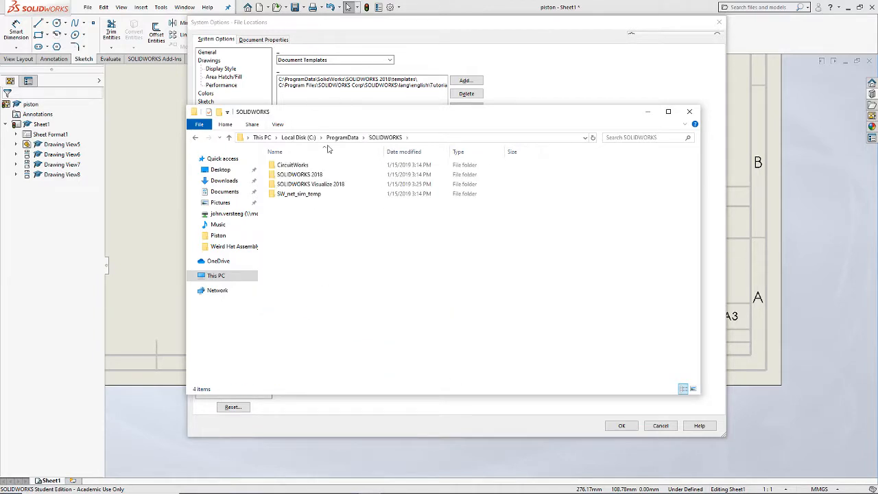
double_click(296, 174)
double_click(299, 203)
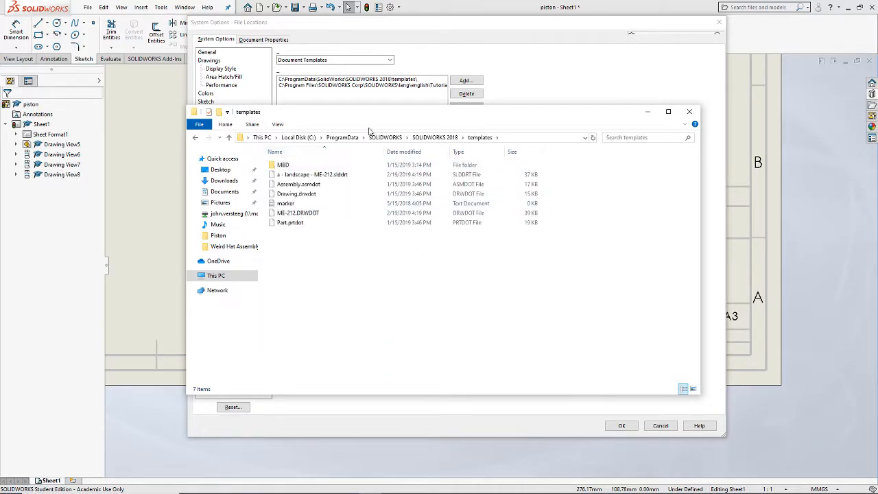
drag(378, 120, 406, 168)
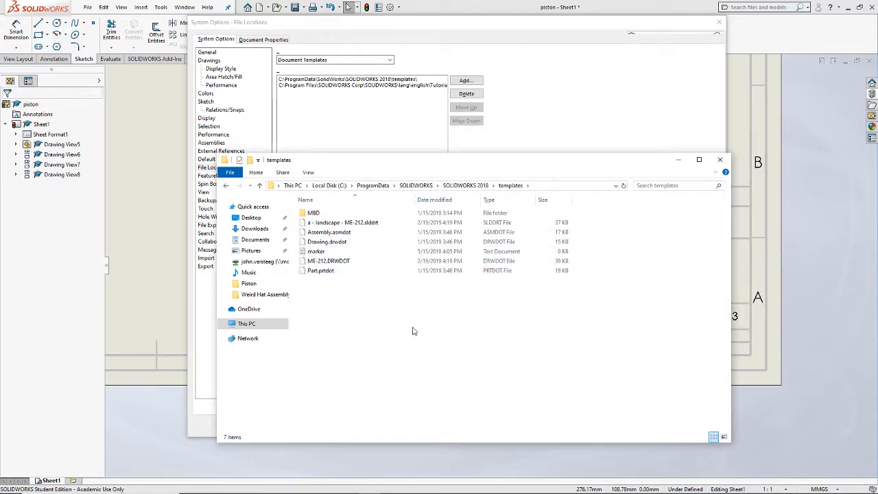
Step: Paste the two copied ME-212 files into the templates folder, replacing the existing ones, and close the folder window
key(ctrl+v)
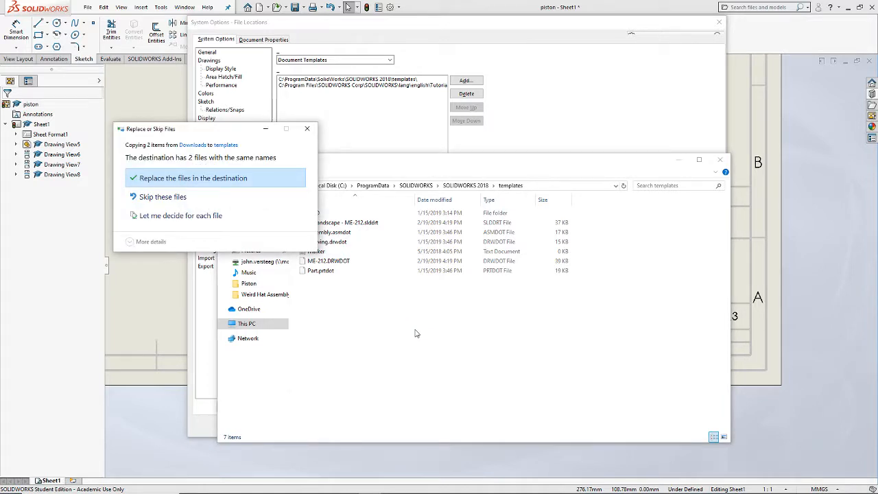
click(199, 178)
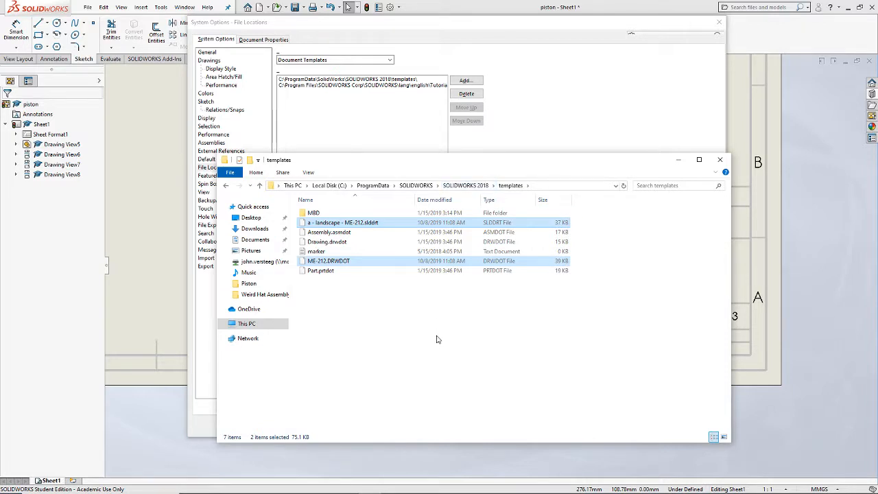
click(573, 324)
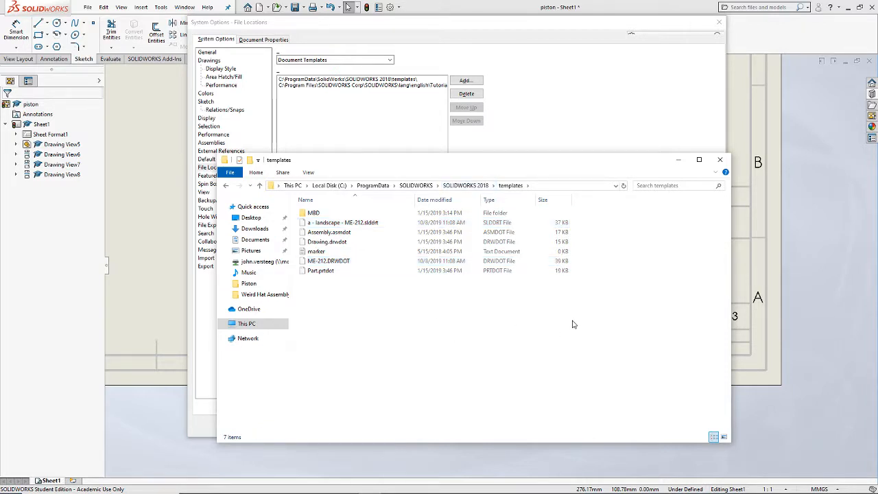
click(720, 159)
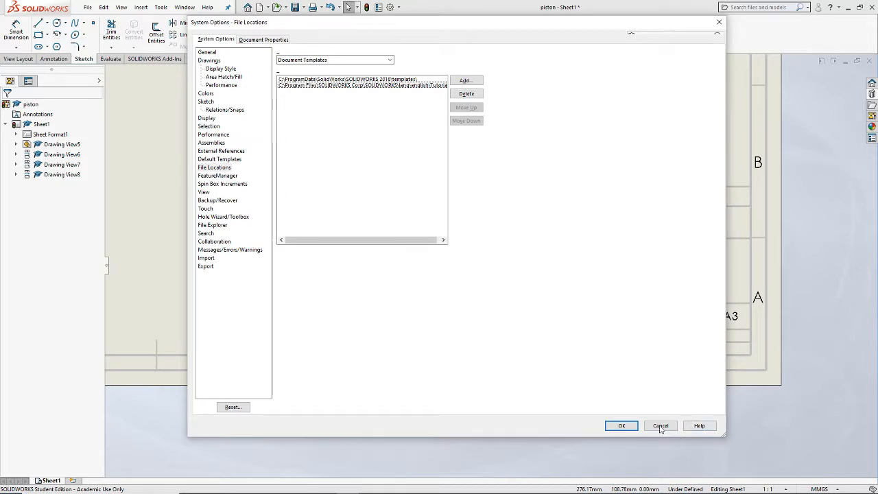
Step: Accept the system options, restart SOLIDWORKS 2018 without saving the modified documents, and dismiss the welcome window
click(627, 423)
click(869, 7)
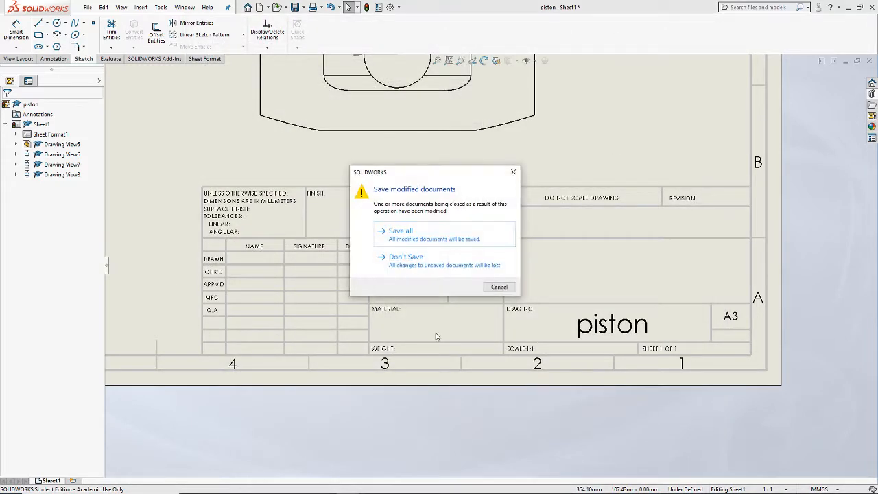
click(413, 268)
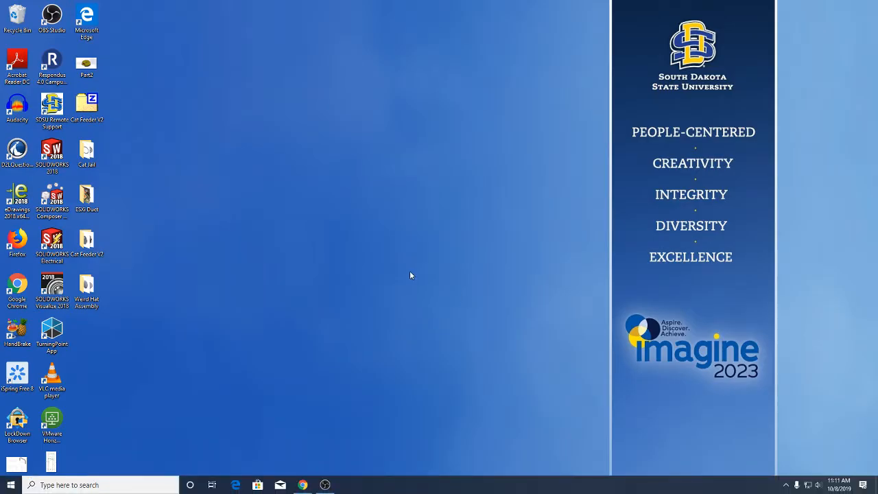
double_click(51, 153)
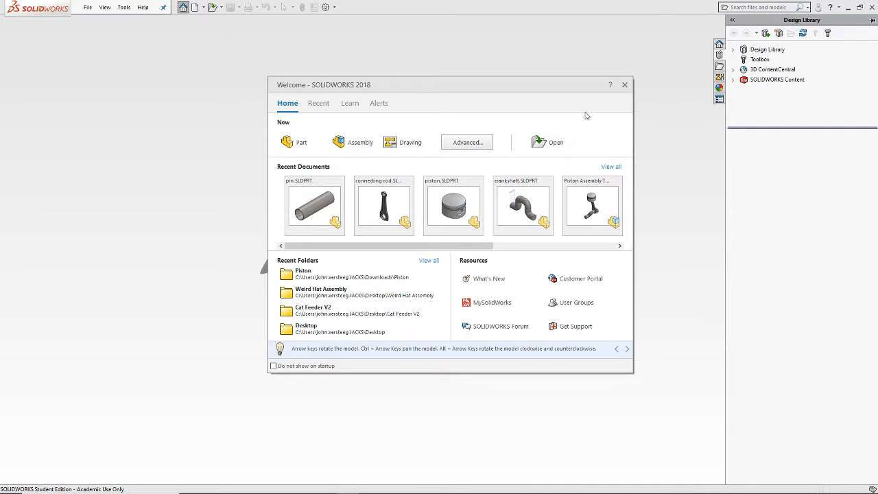
click(625, 85)
Step: Preview the ME-212 template among the advanced new-document templates, and cancel without creating a document
click(88, 6)
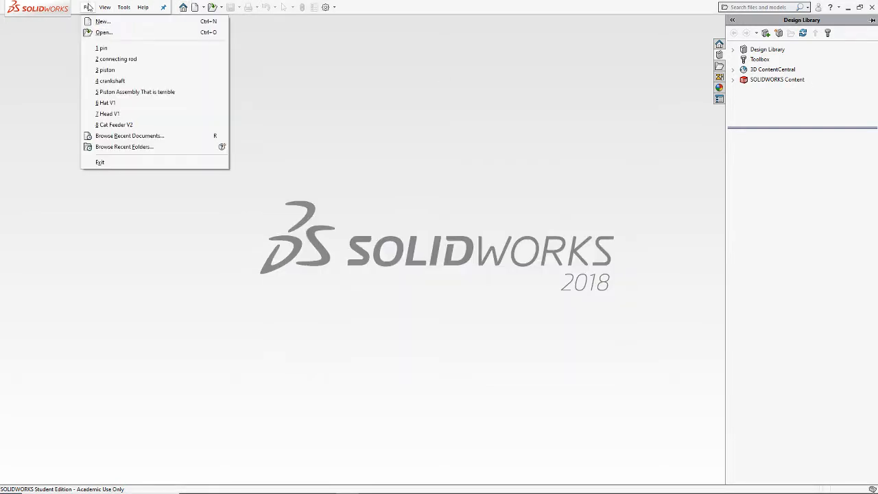
click(102, 21)
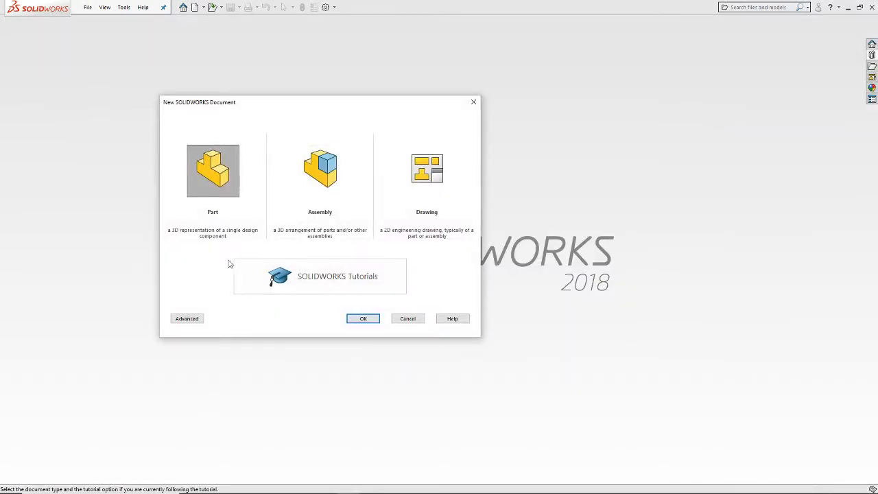
click(192, 324)
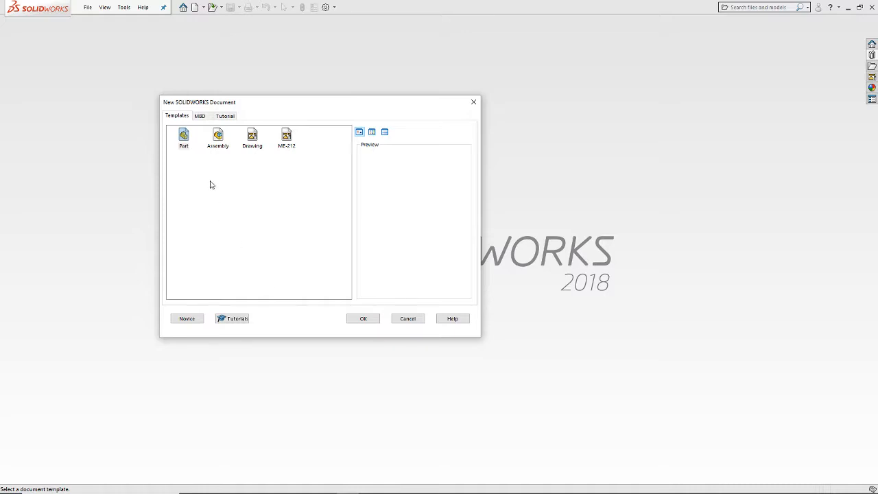
click(287, 143)
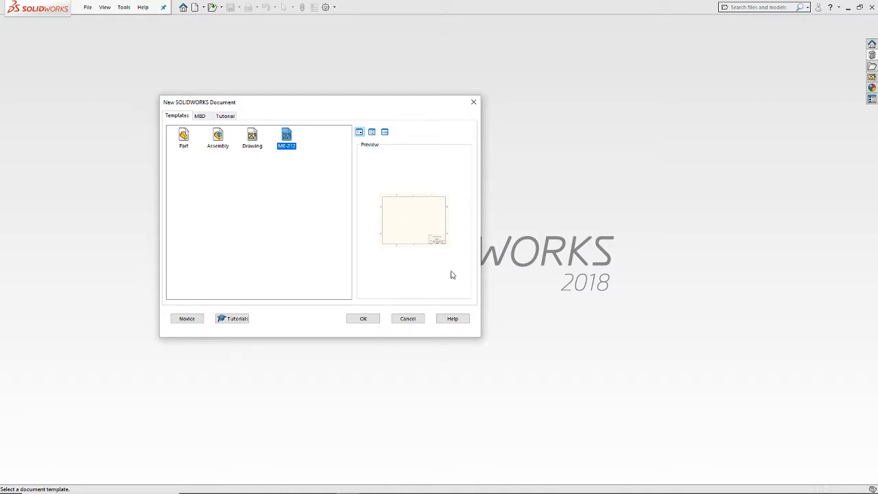
click(408, 318)
Step: Switch to Chrome to review the ME-212 and a - landscape - ME-212 files on the course page, and return to SOLIDWORKS
key(alt+Tab)
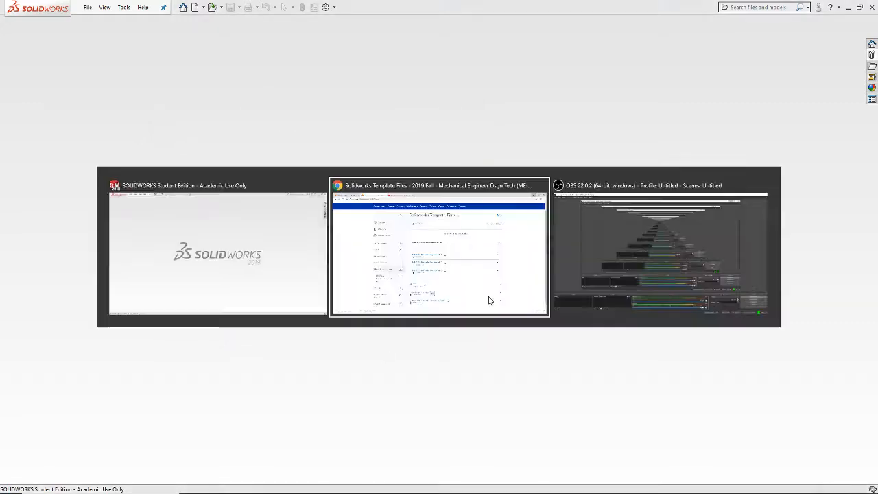
scroll(437, 400, down, 1)
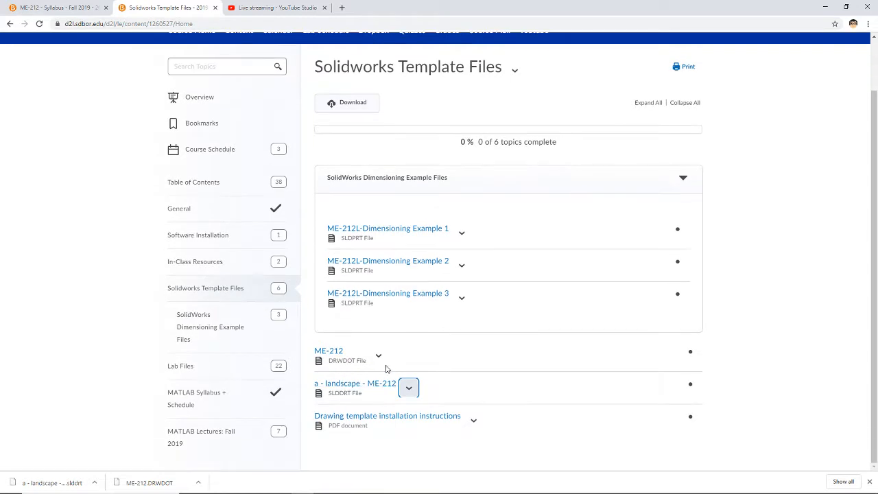
click(386, 361)
click(83, 343)
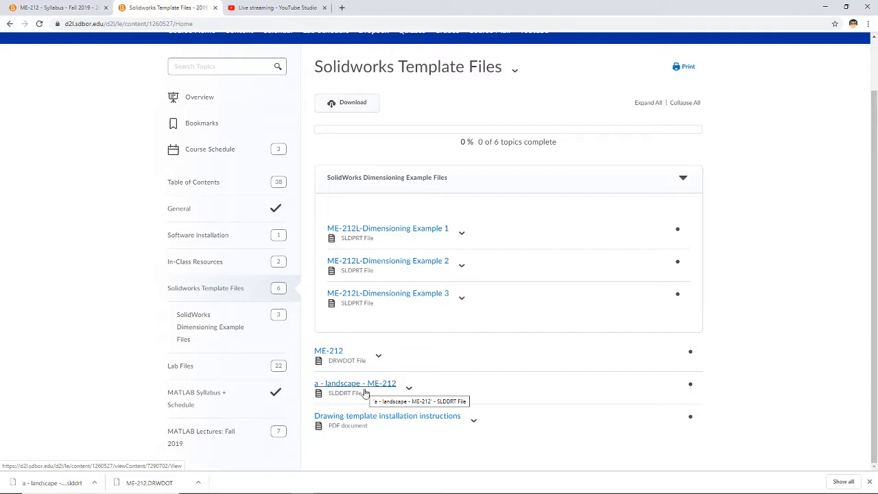
click(825, 7)
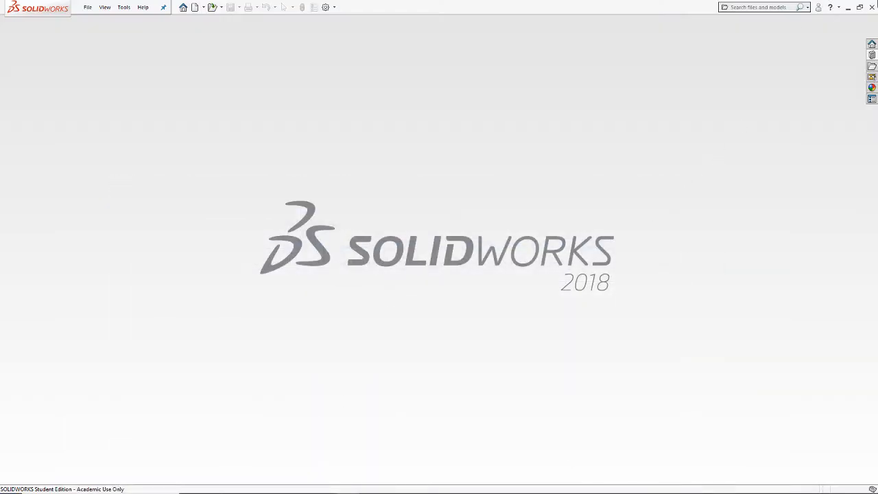
click(848, 7)
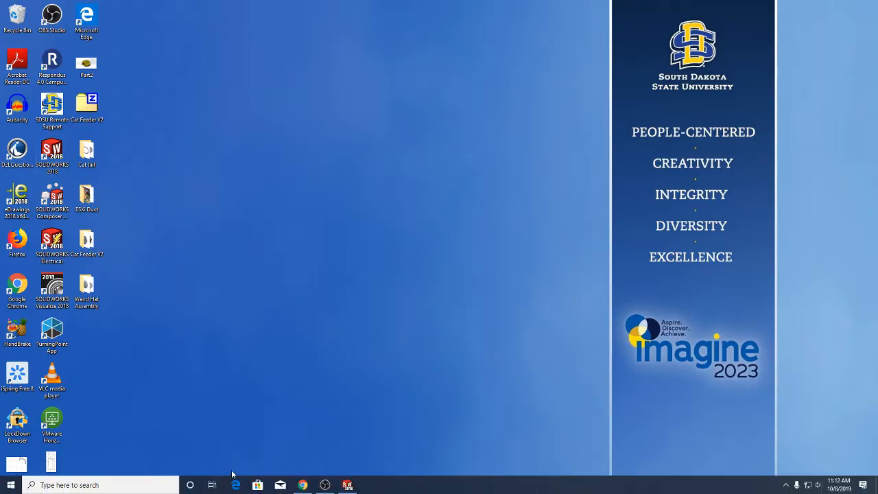
click(348, 485)
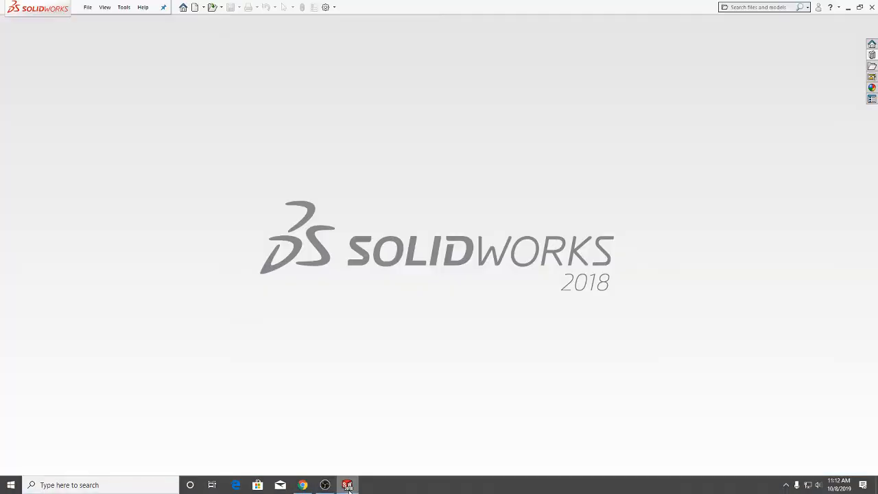
Step: Show the Document Templates folders in the File Locations section of the system options
click(124, 7)
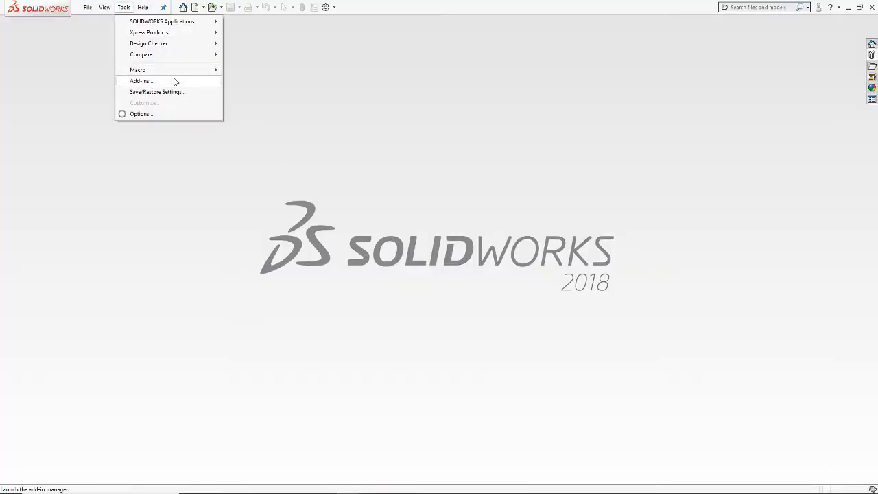
mouse_move(143, 7)
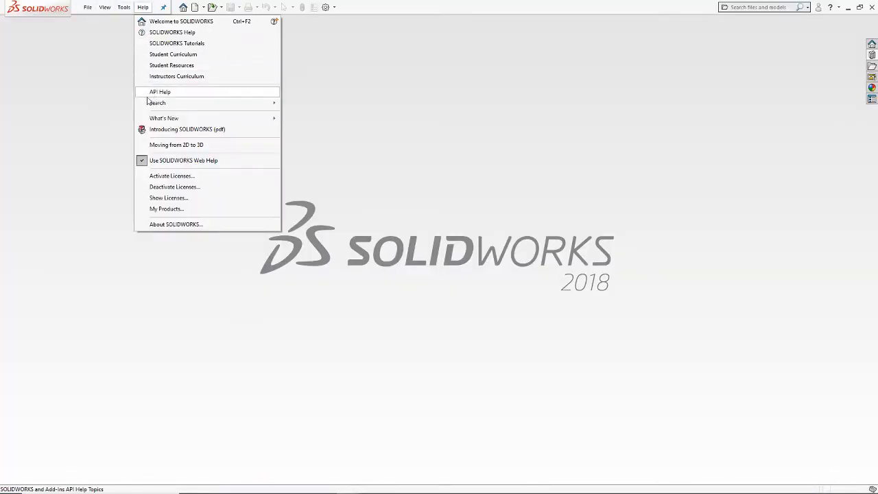
click(140, 111)
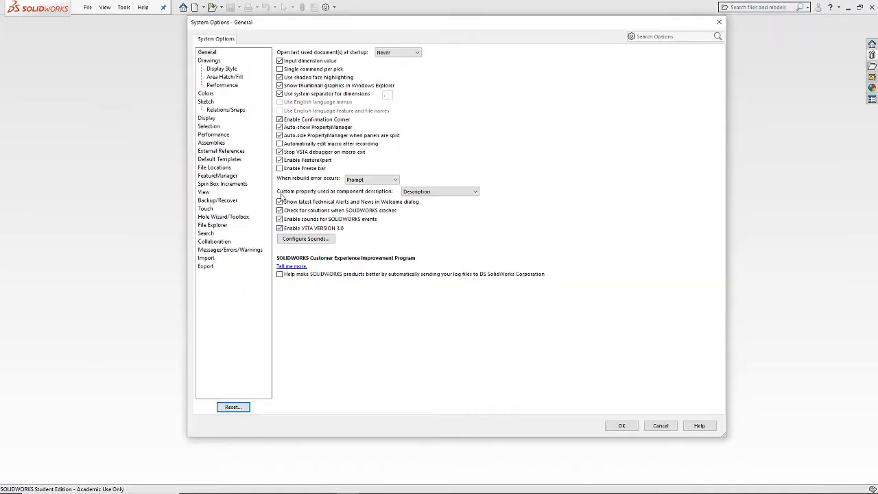
click(224, 167)
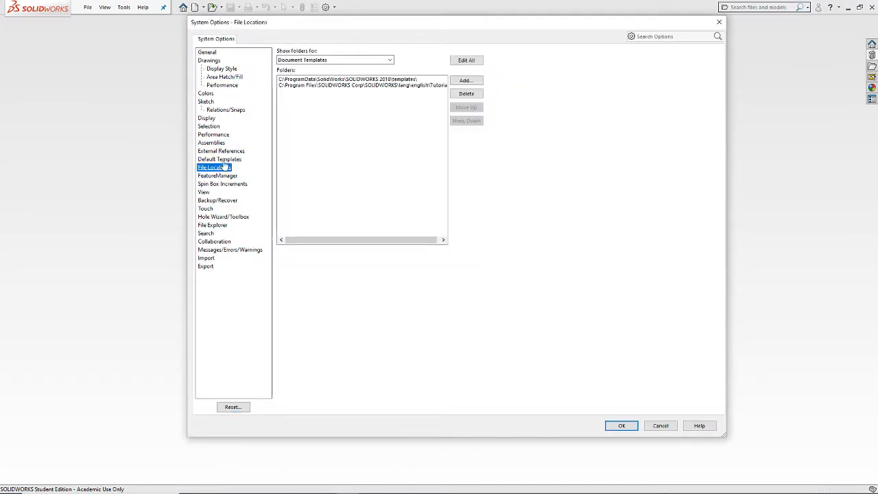
click(325, 61)
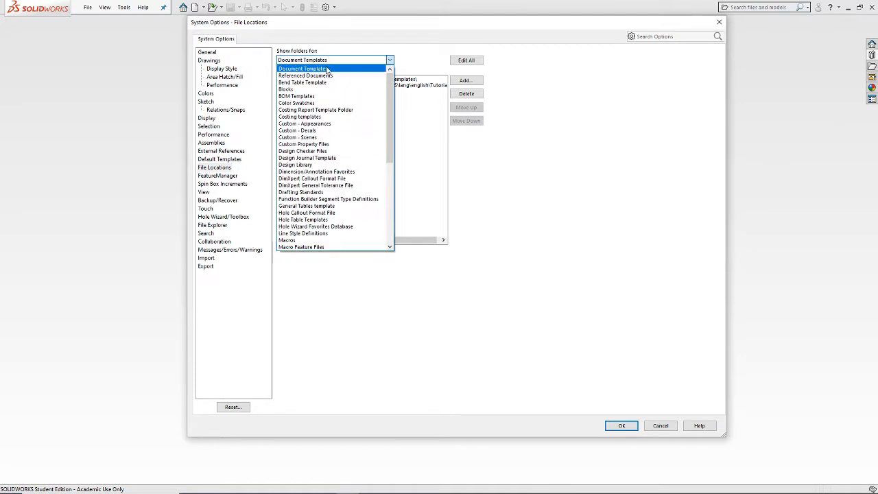
click(328, 70)
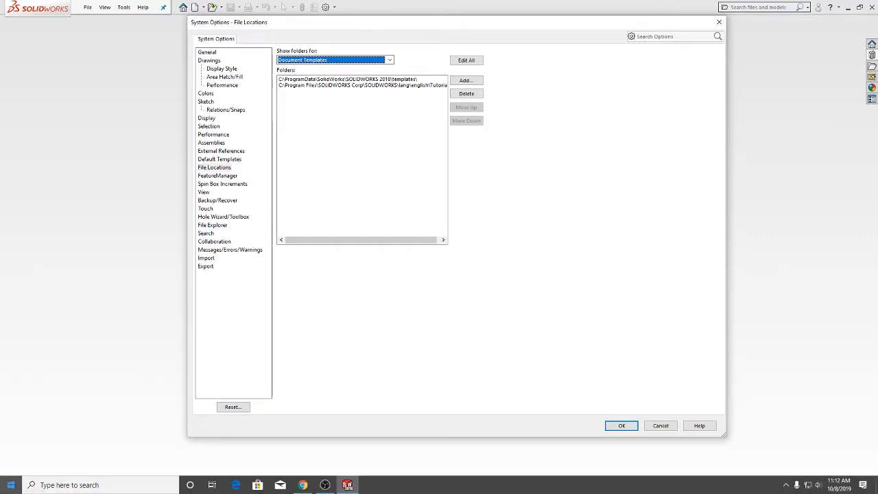
Step: Switch to File Explorer, open Local Disk (C:), and go to its ProgramData folder by path
right_click(10, 489)
click(77, 418)
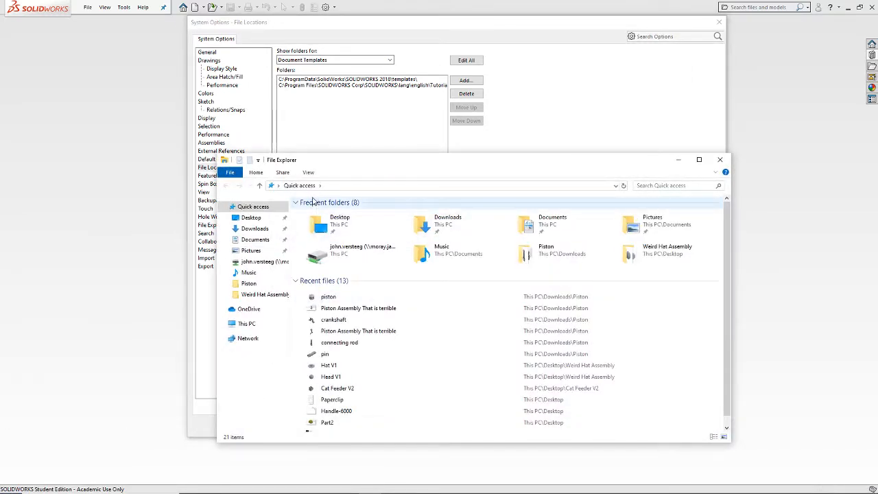
click(245, 323)
double_click(348, 307)
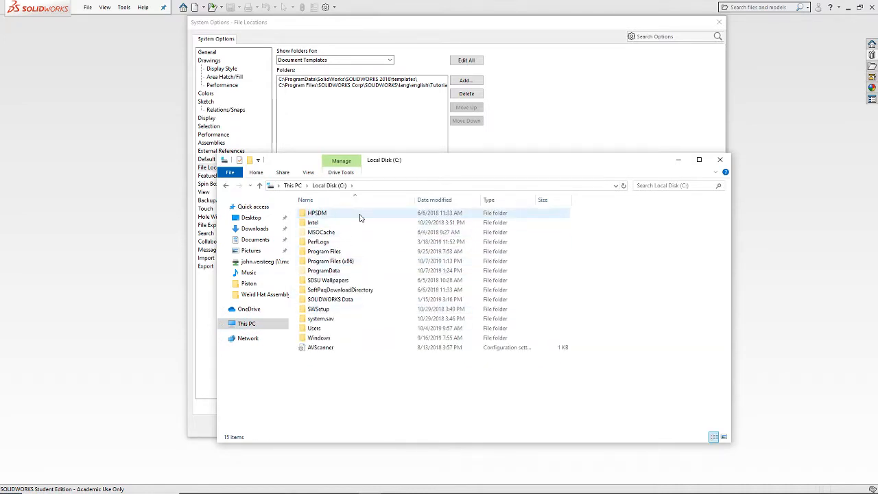
click(368, 186)
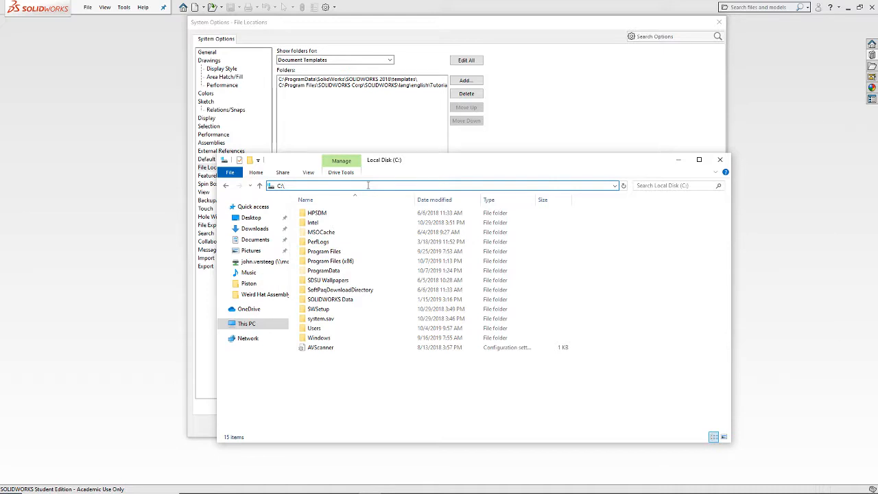
text(ProgramData)
key(Return)
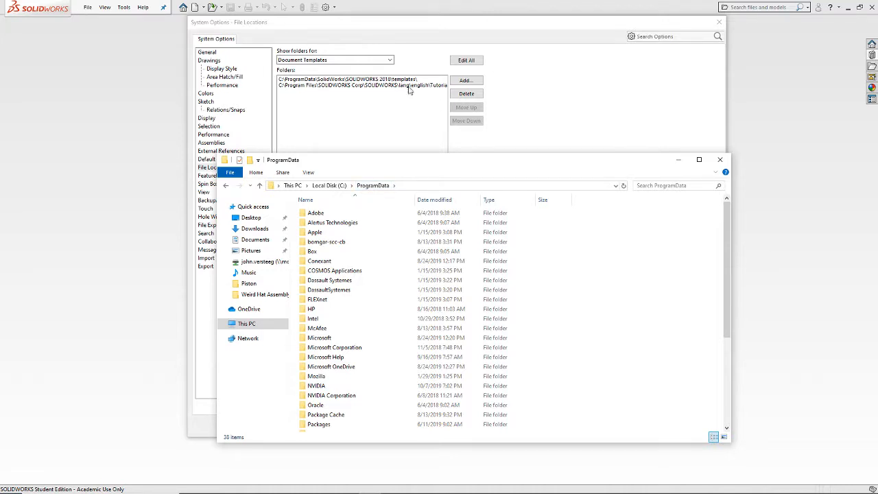
Step: Open the templates folder of SOLIDWORKS 2018 inside ProgramData's SOLIDWORKS folder
scroll(425, 374, down, 3)
double_click(339, 388)
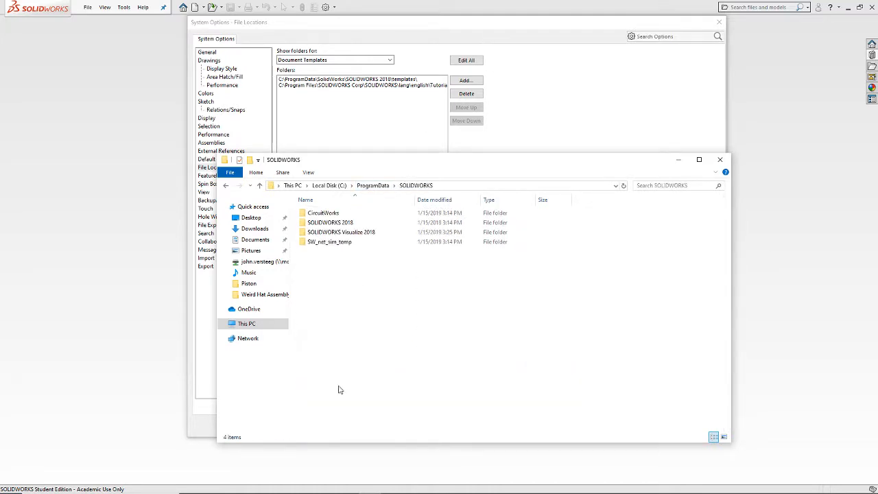
double_click(358, 223)
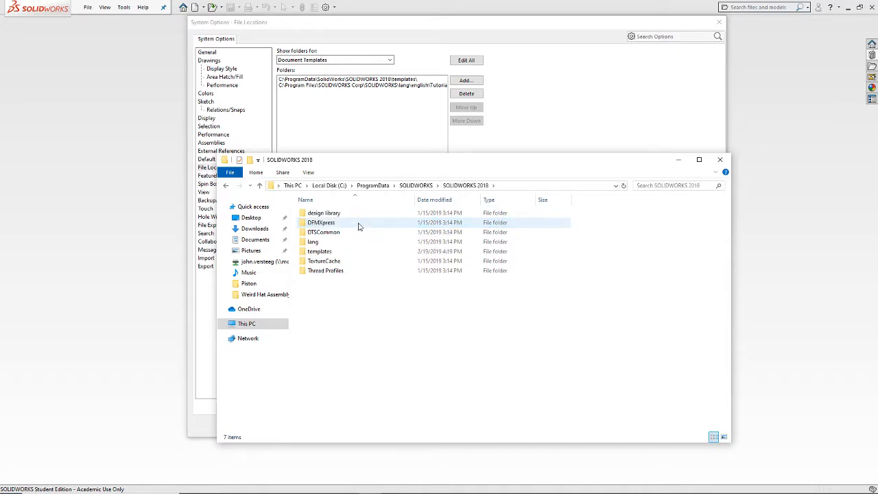
double_click(320, 252)
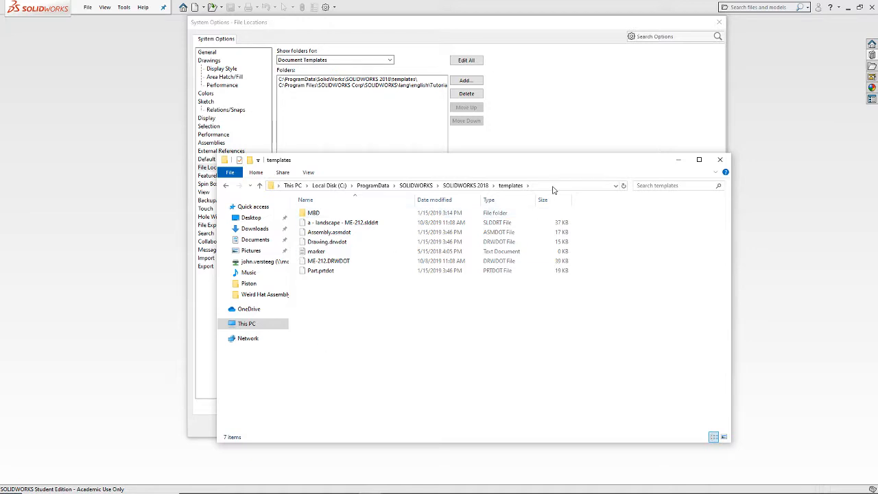
Step: Go to the folder C:\ProgramData\SOLIDWORKS\SOLIDWORKS 2018\templates by entering its full path in File Explorer
click(549, 185)
text(a)
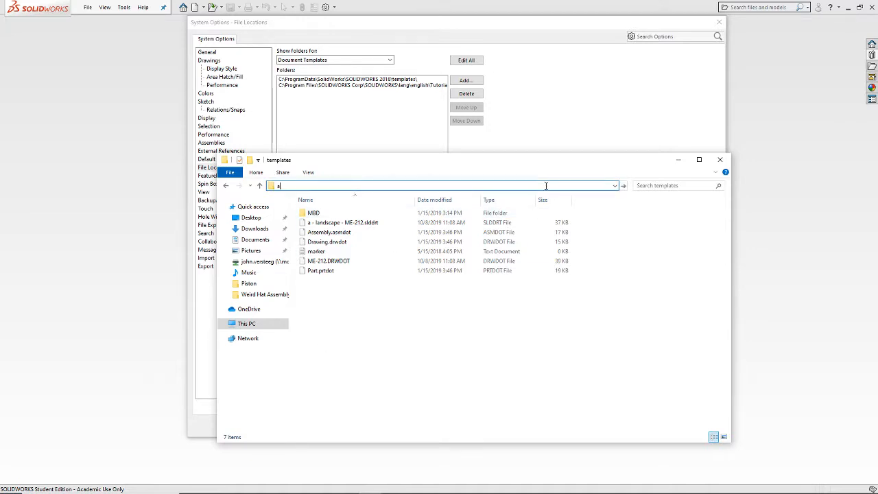
key(BackSpace)
text(C:\ProgramData\Sol)
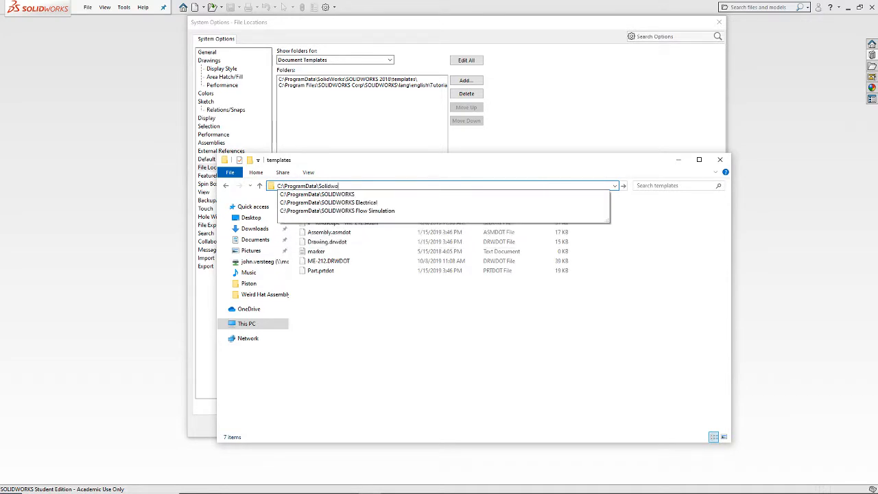
text(idwo)
key(Down)
text(\Soli)
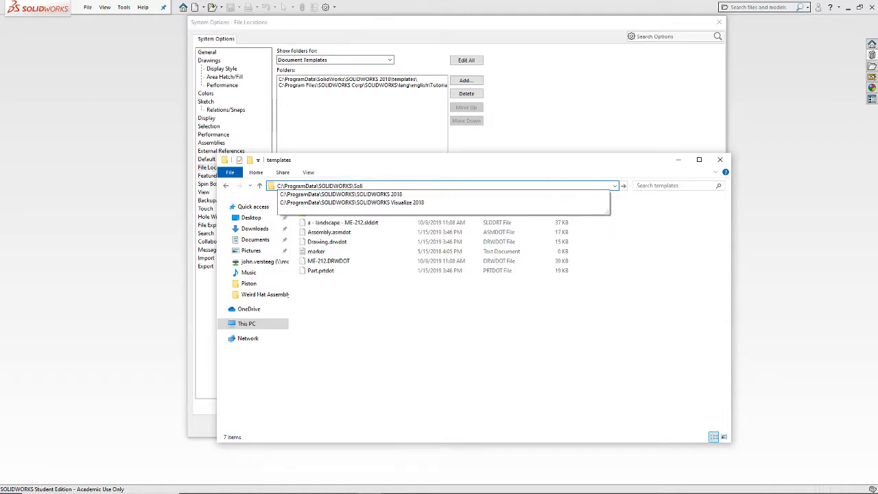
key(Down)
key(Down)
key(BackSpace)
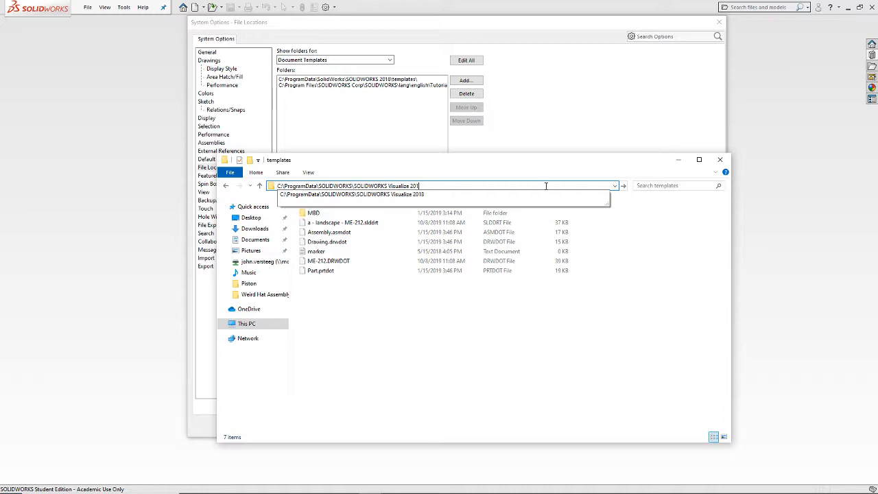
key(BackSpace)
key(BackSpace)
key(BackSpace)
key(BackSpace)
key(BackSpace)
text(2018\)
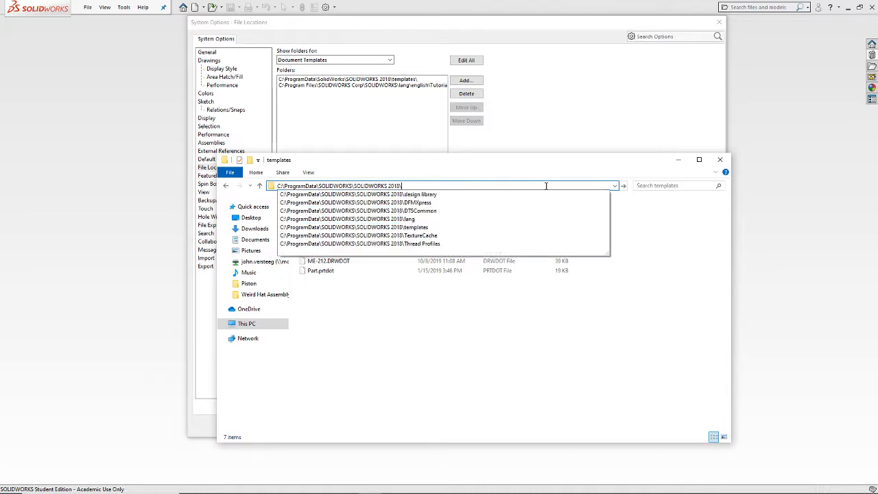
text(templates)
key(Return)
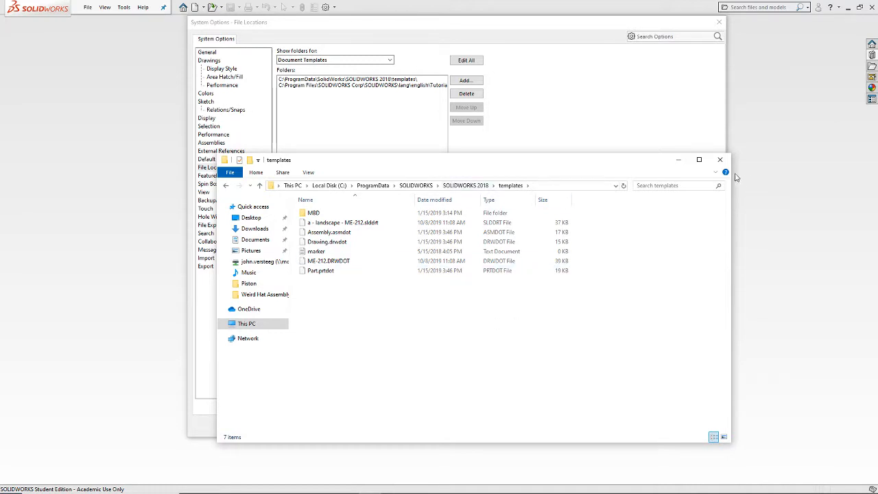
Step: Restart SOLIDWORKS 2018 after closing the File Explorer window and the system options
click(720, 160)
click(719, 22)
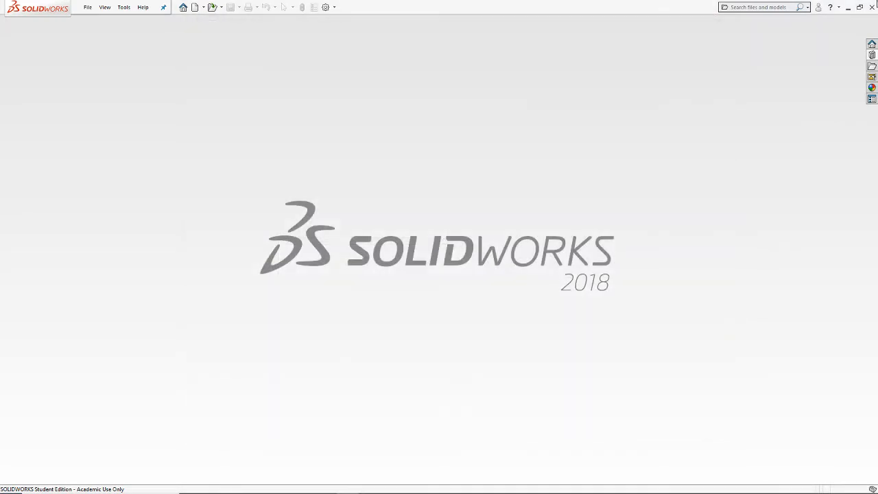
click(873, 7)
double_click(51, 154)
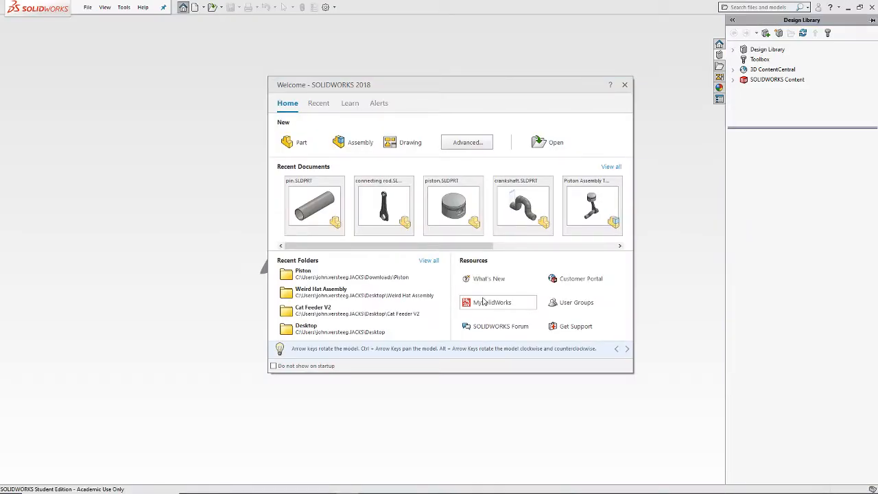
Step: Show the advanced template list from the Welcome window, cancel it, and start a new document again from the main window
click(480, 140)
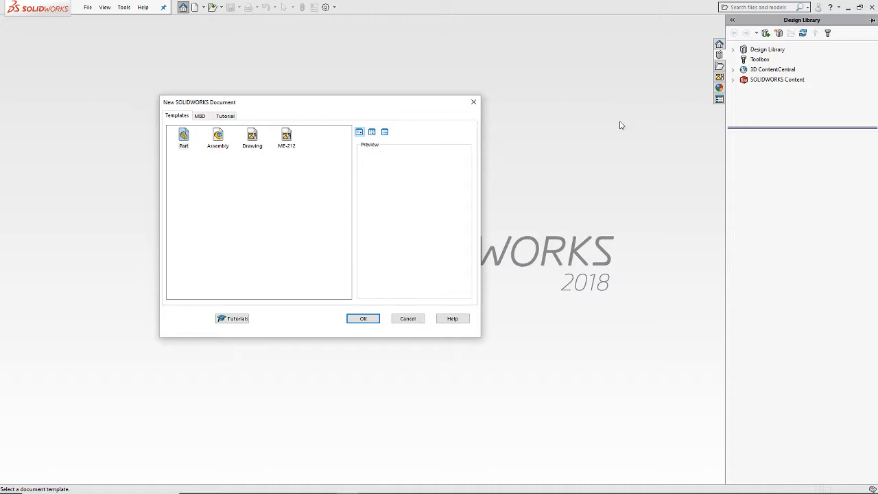
click(417, 319)
click(101, 7)
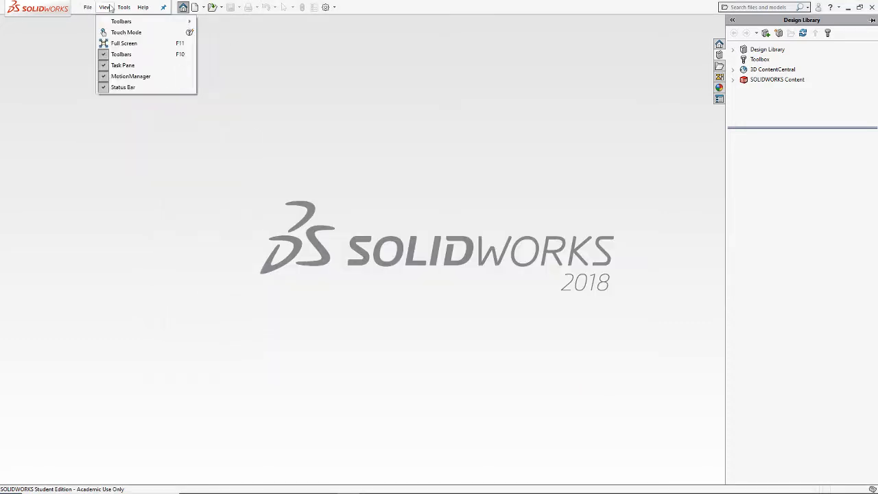
click(96, 20)
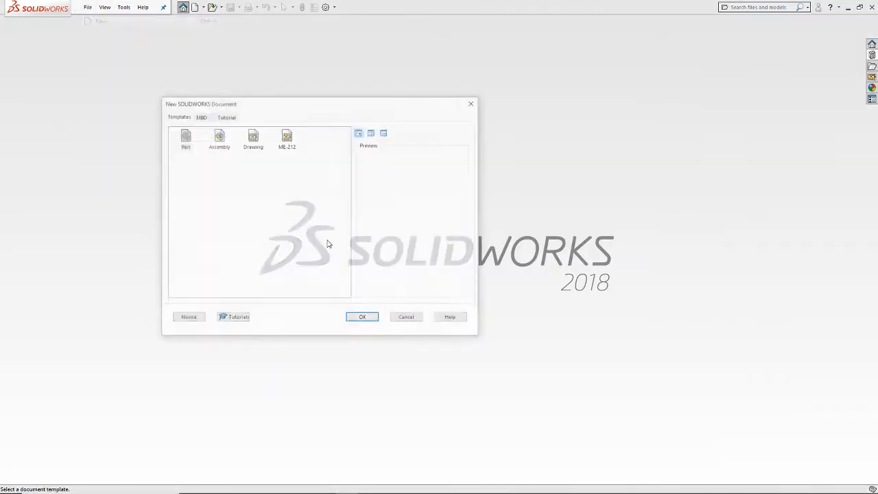
Step: Switch the new document dialog between Novice and Advanced modes, preview the ME-212 template, and cancel
click(183, 320)
click(191, 321)
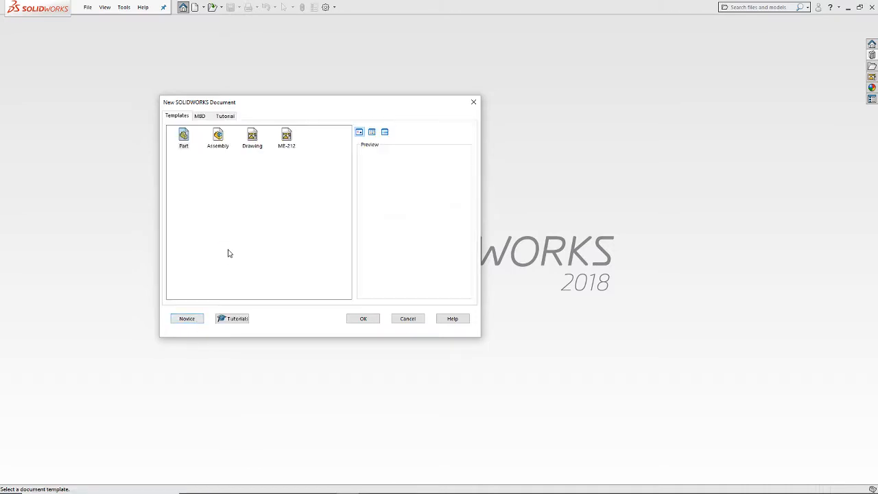
click(287, 137)
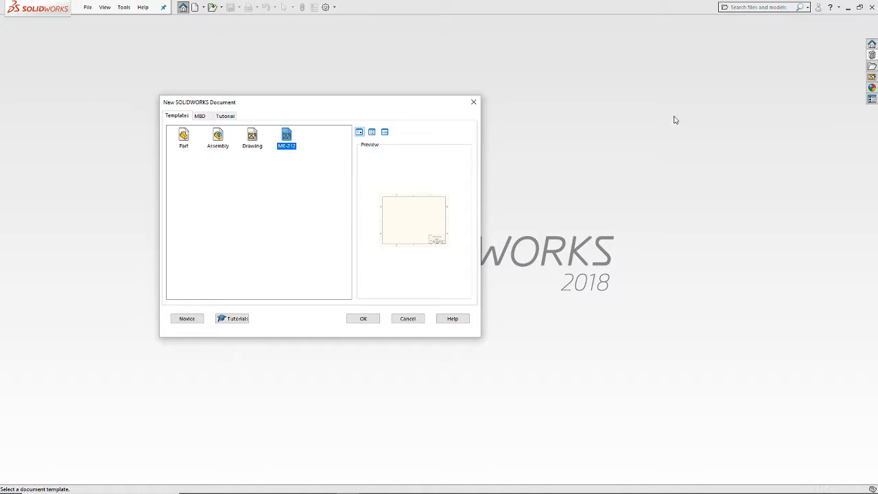
click(408, 318)
Step: Minimize SOLIDWORKS and open the Downloads folder in a File Explorer window docked to the left half of the desktop
click(848, 11)
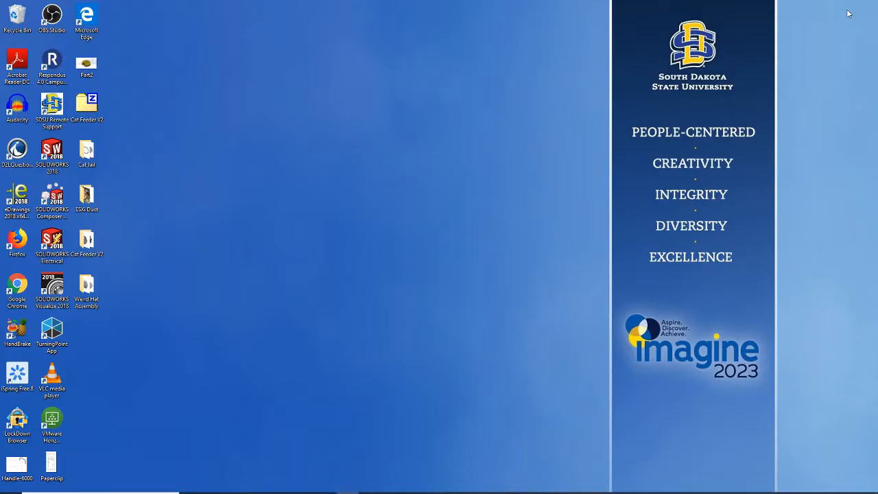
right_click(10, 488)
click(41, 420)
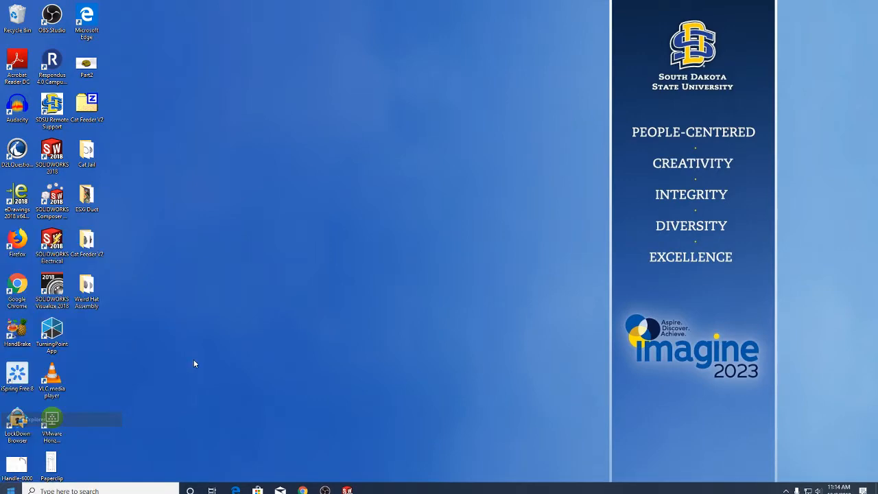
click(255, 229)
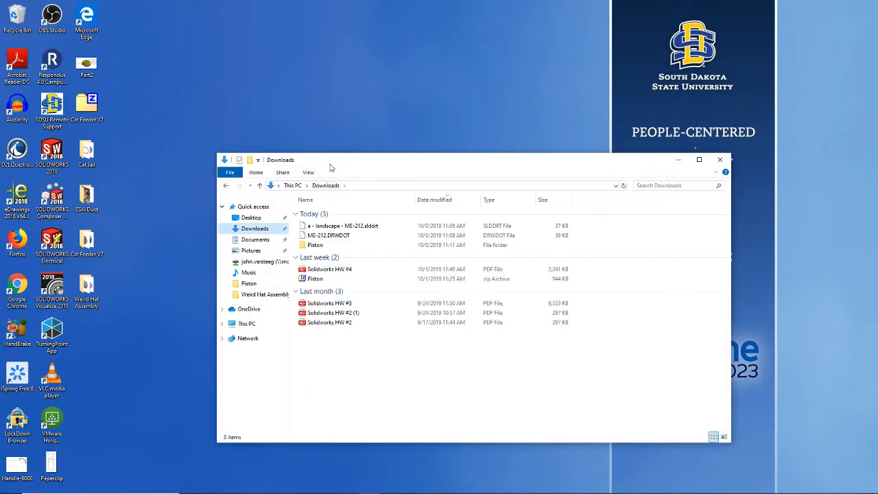
key(super+Left)
click(494, 387)
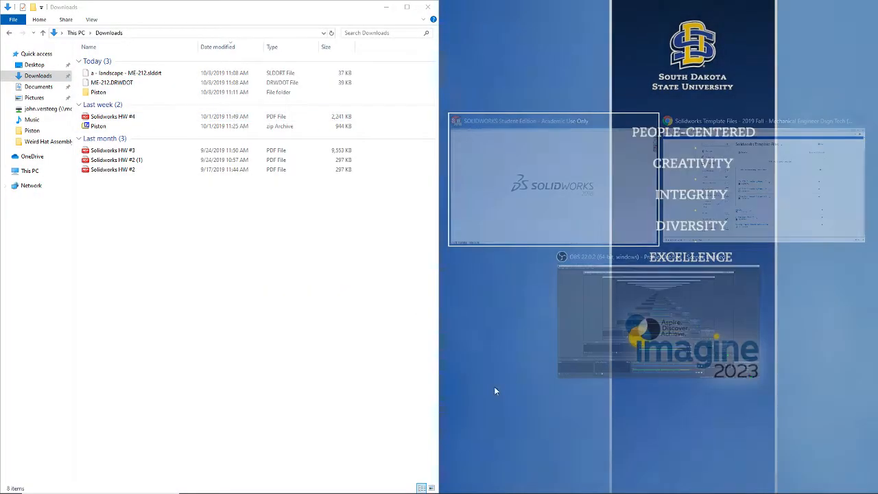
Step: Open a second File Explorer window and dock it to the right half of the desktop beside Downloads
right_click(11, 488)
click(41, 420)
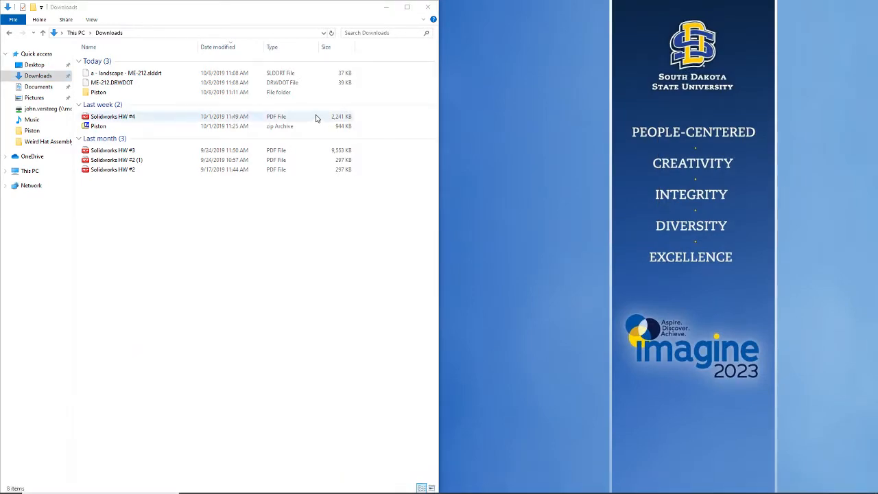
key(super+Right)
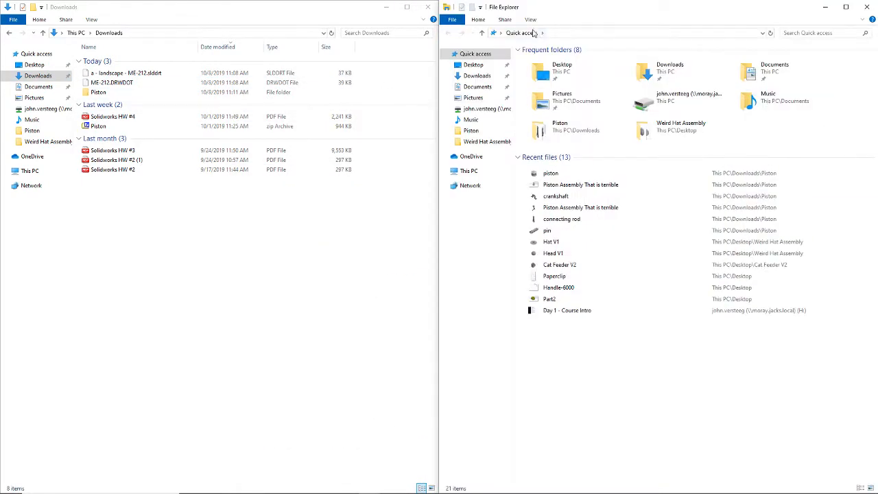
Step: Browse the second File Explorer window from Local Disk (C:) through ProgramData and SOLIDWORKS to the SOLIDWORKS 2018 templates folder
click(602, 36)
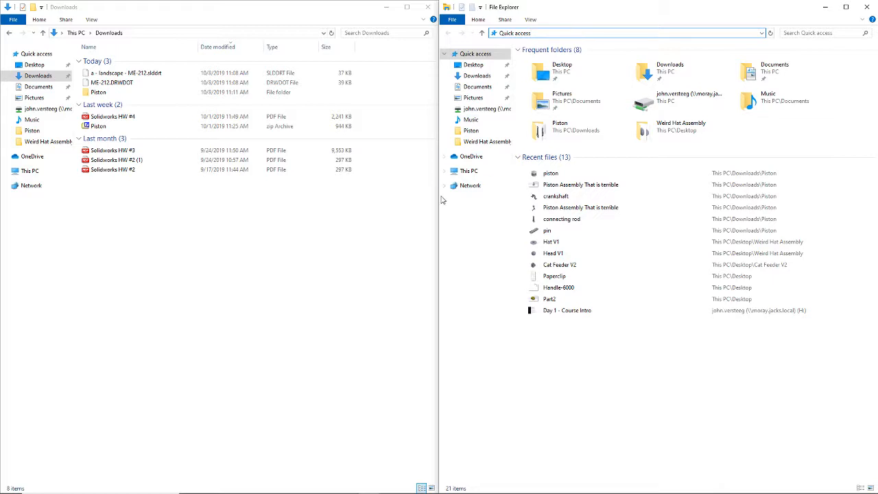
click(469, 171)
click(566, 154)
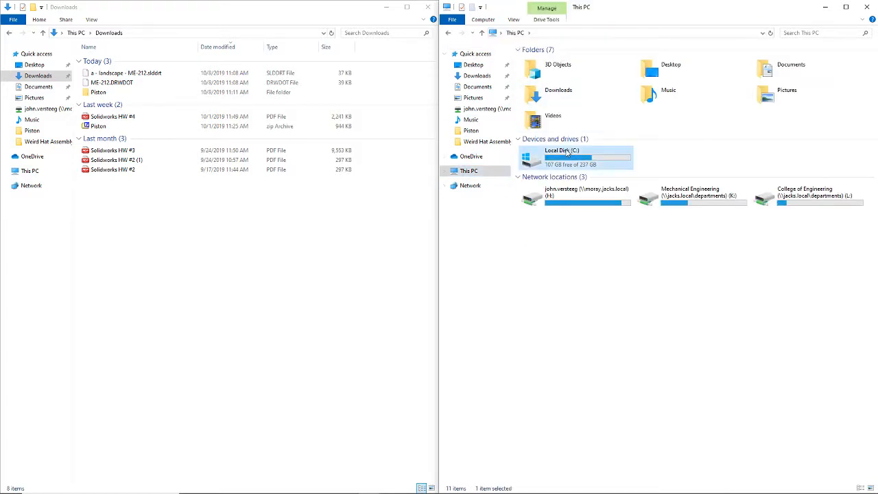
double_click(567, 154)
double_click(556, 118)
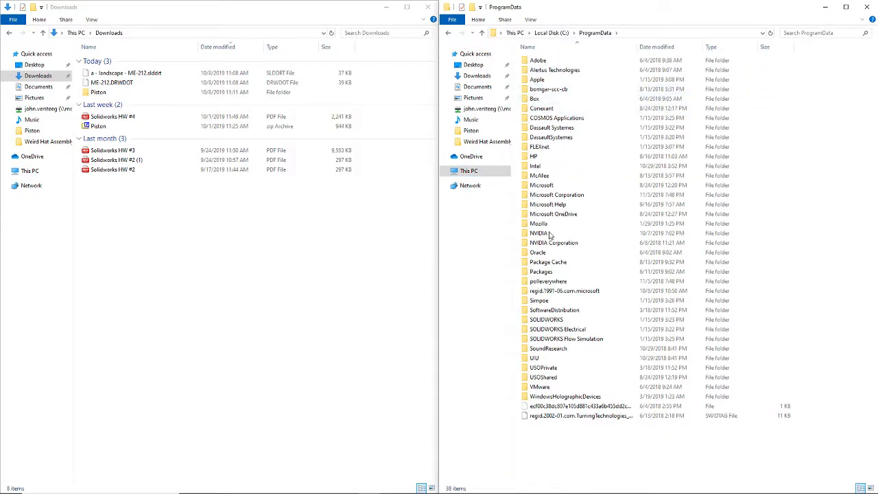
double_click(551, 319)
double_click(563, 70)
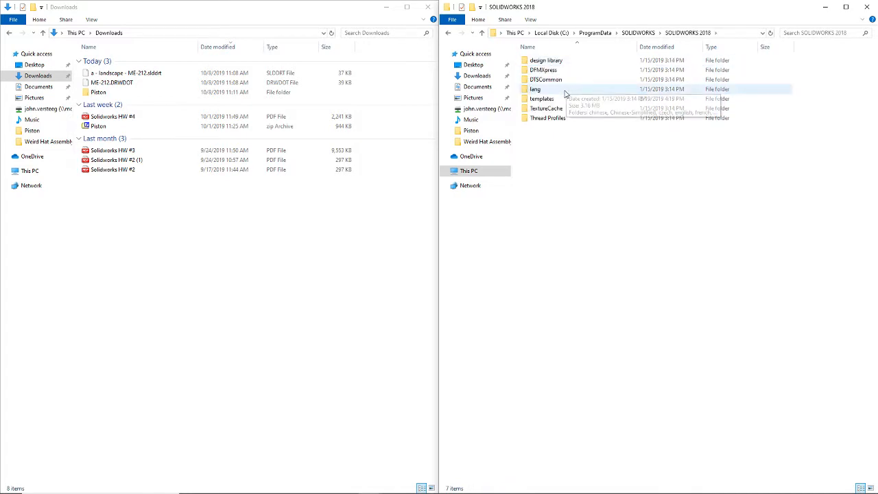
double_click(542, 99)
Step: Try to move a - landscape - ME-212.slddrt and ME-212.DRWDOT from Downloads into the templates folder, and cancel the replacement
click(265, 371)
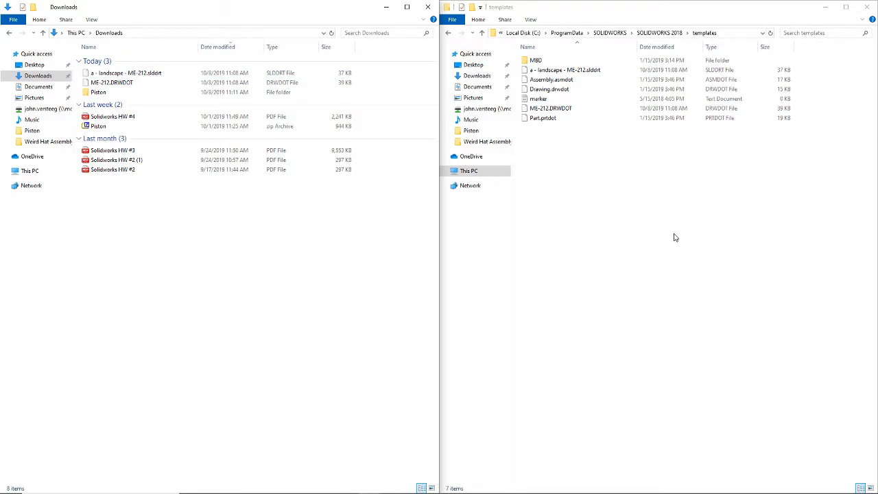
click(125, 83)
ctrl+click(128, 74)
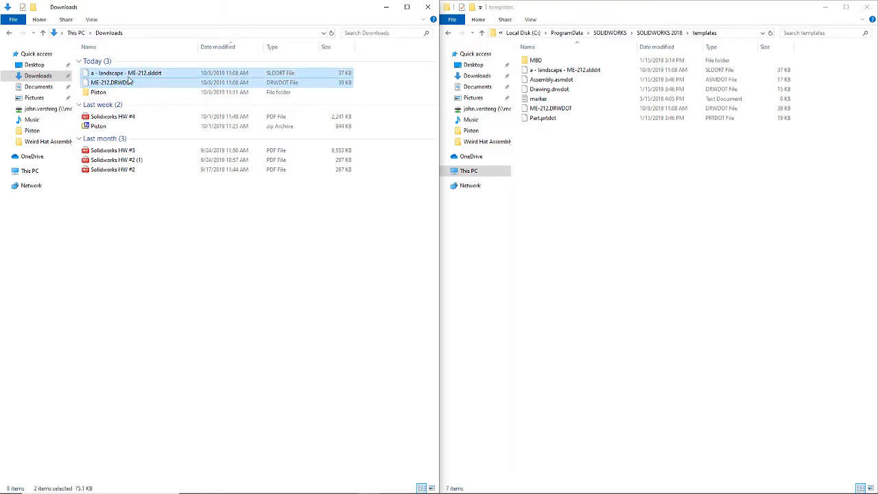
drag(128, 74, 608, 202)
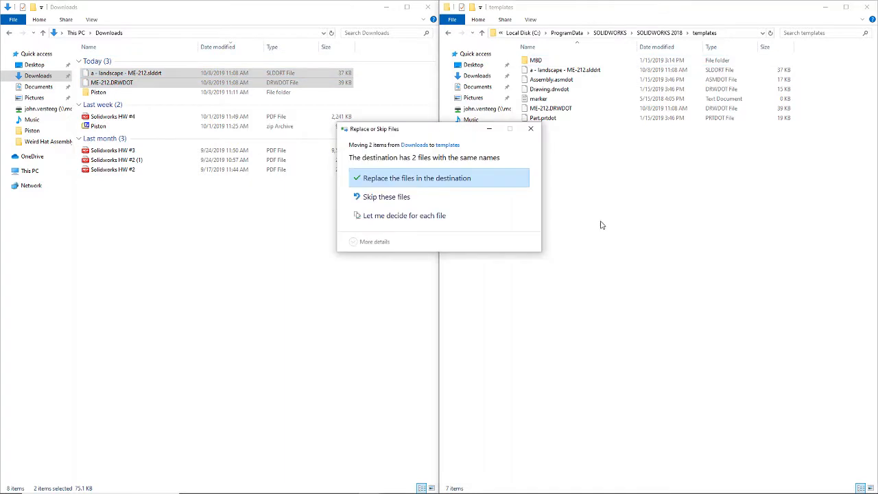
click(531, 128)
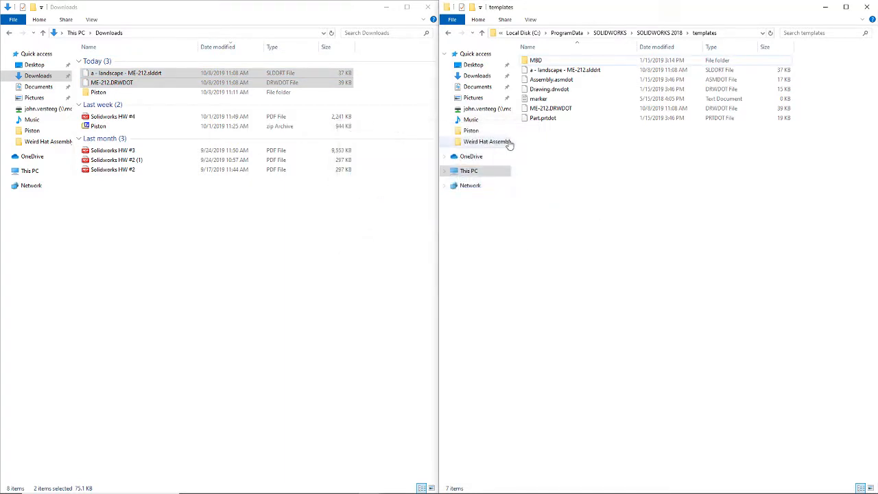
Step: Copy the two selected ME-212 files in Downloads and paste them into the templates folder
right_click(275, 80)
click(297, 165)
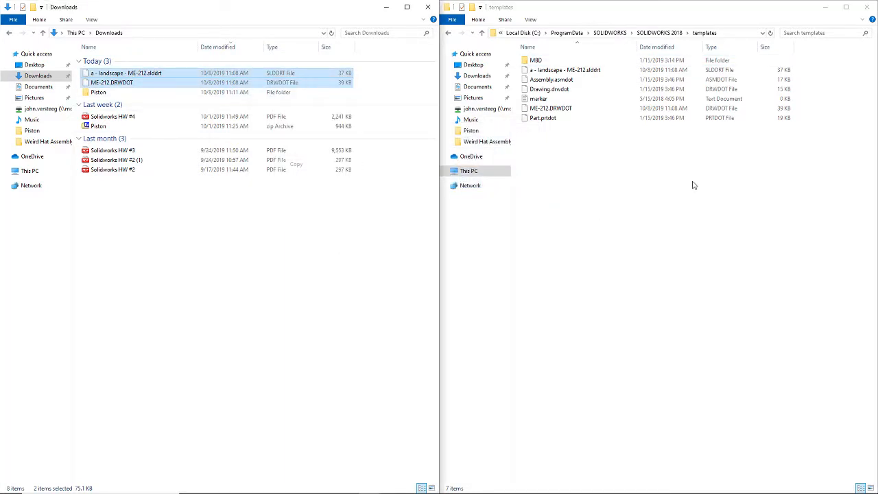
right_click(692, 184)
click(716, 248)
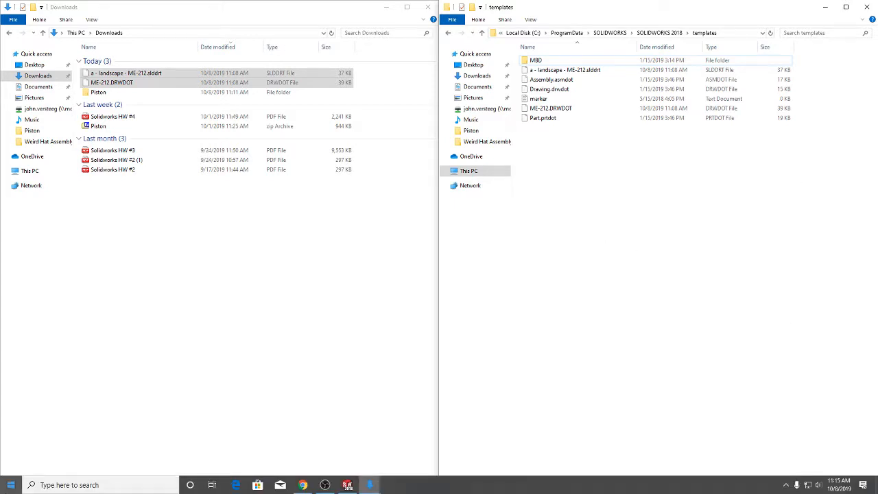
Step: Search Windows for cmd and dismiss the search
click(10, 484)
text(cmd)
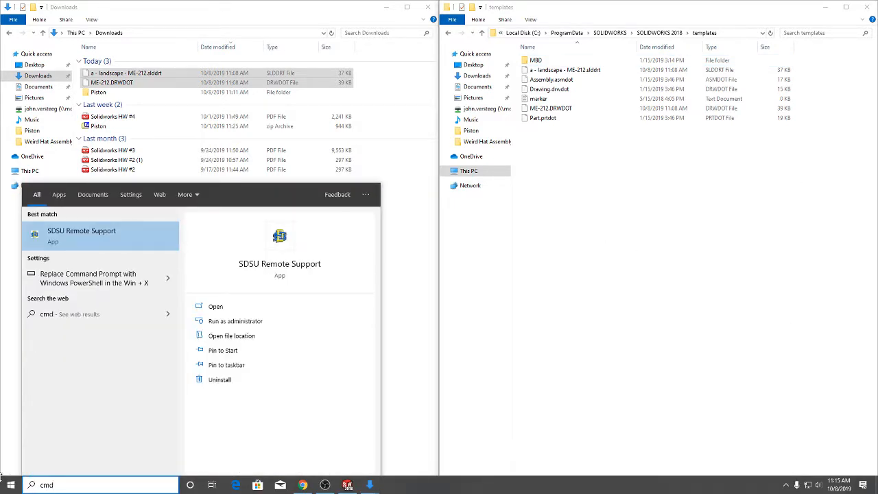
click(567, 346)
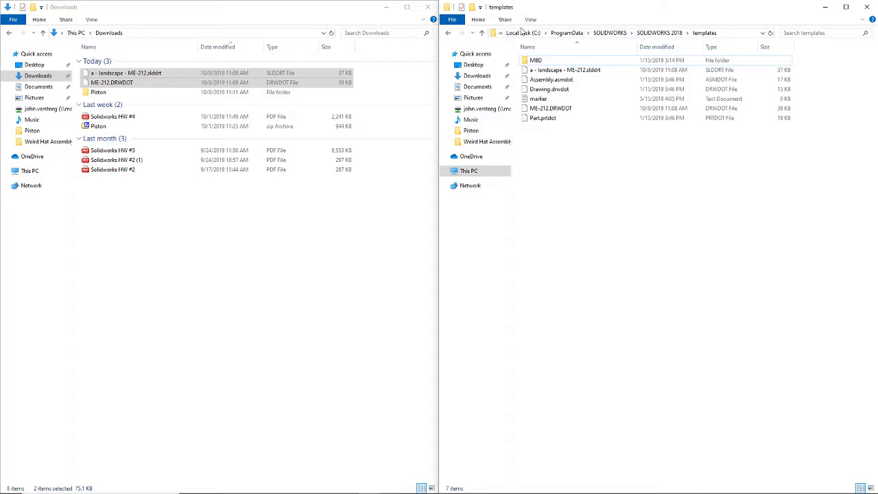
Step: Close both File Explorer windows and switch back to SOLIDWORKS
click(868, 7)
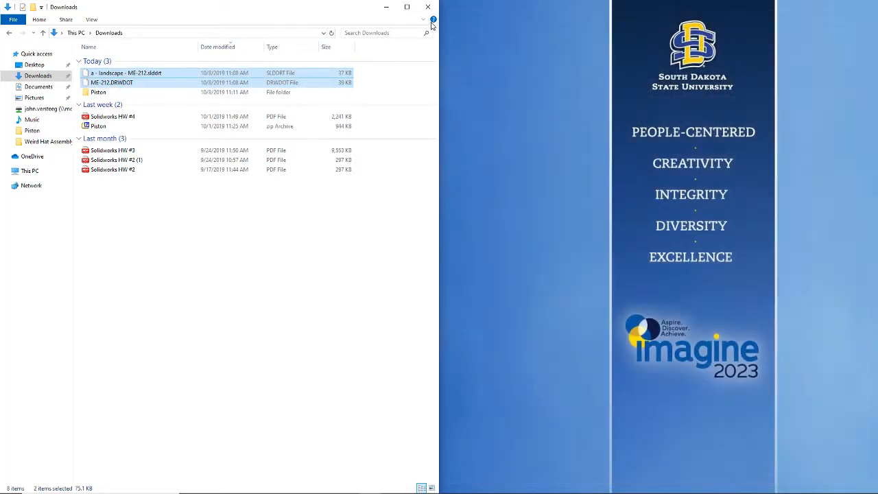
click(428, 7)
click(347, 485)
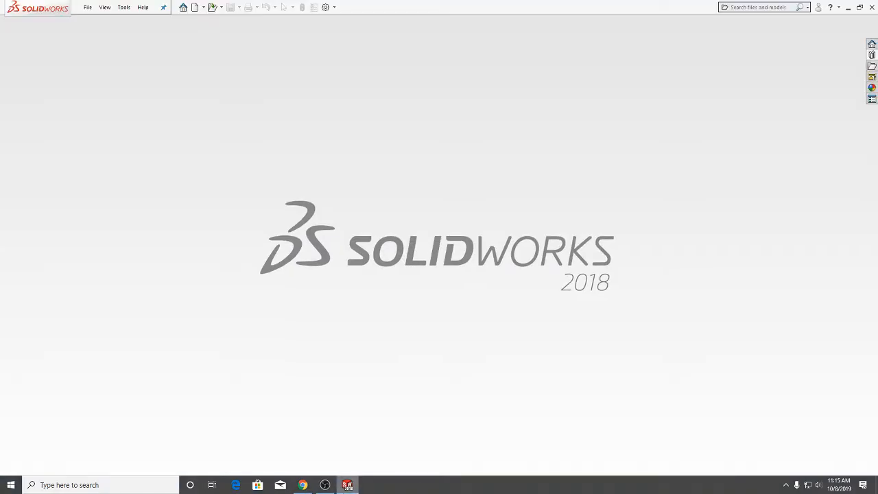
Step: Review the Document Templates folders in the file location options, open the picker for adding a folder, and cancel without changes
click(124, 7)
click(138, 114)
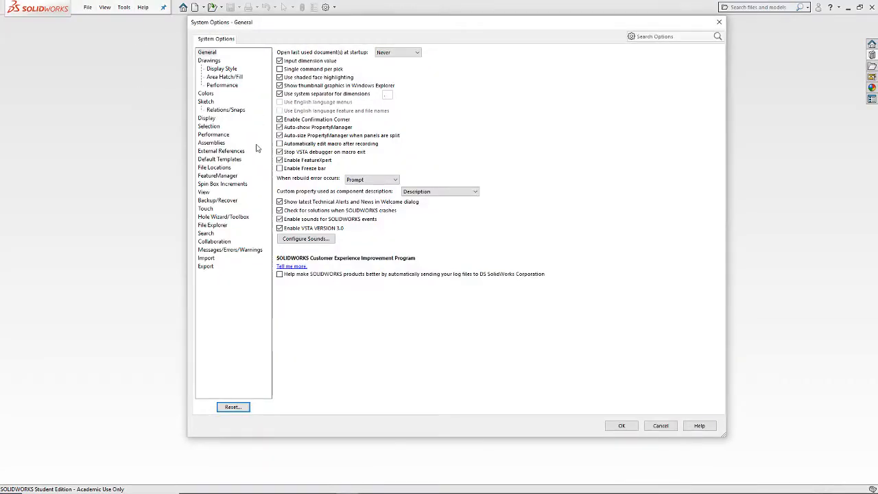
click(214, 167)
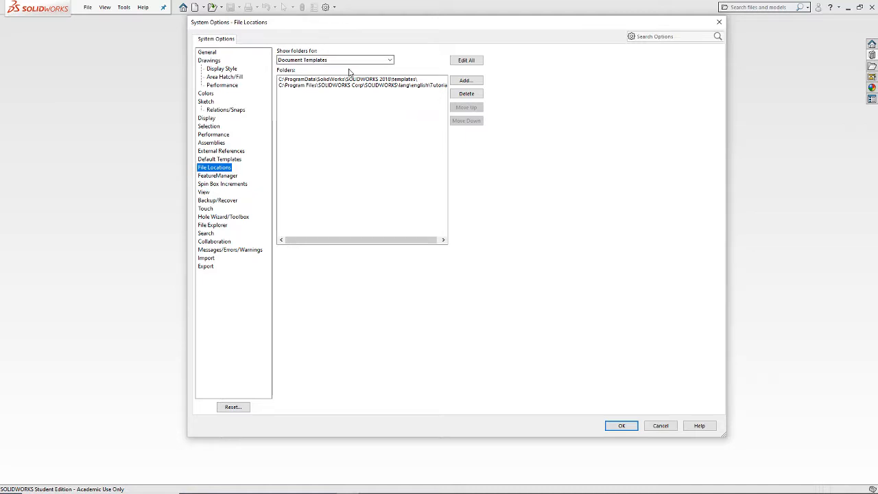
click(464, 81)
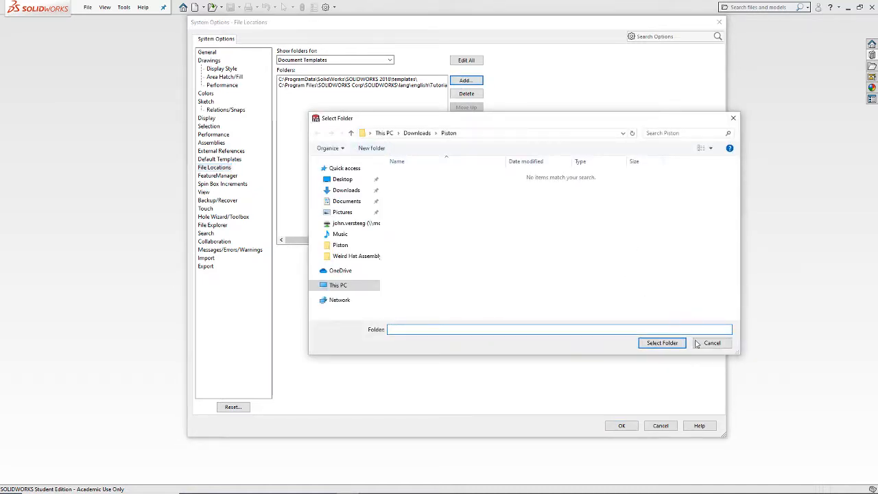
click(711, 343)
click(667, 425)
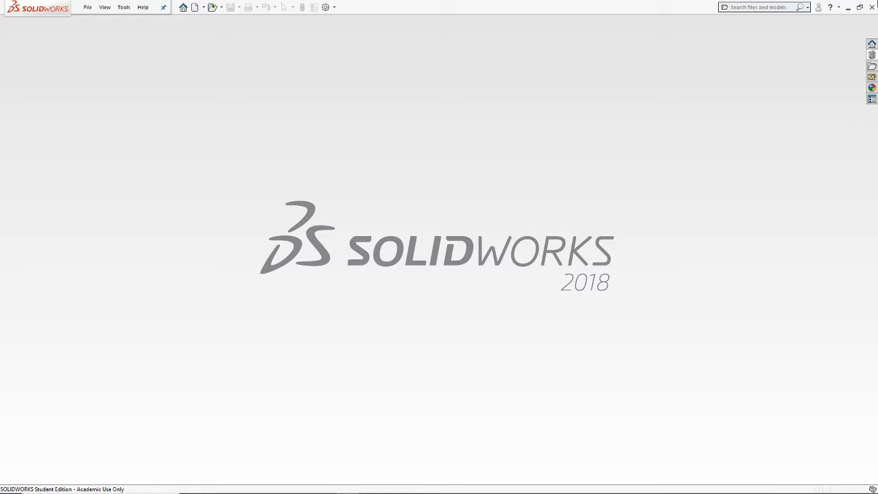
Step: Restart SOLIDWORKS 2018, check the advanced new-document templates for ME-212, and dismiss the template list and welcome window
click(873, 7)
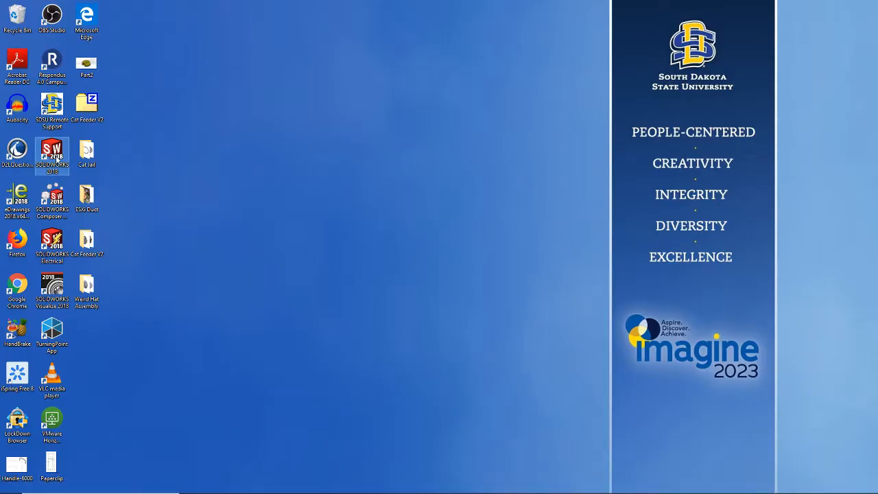
double_click(57, 158)
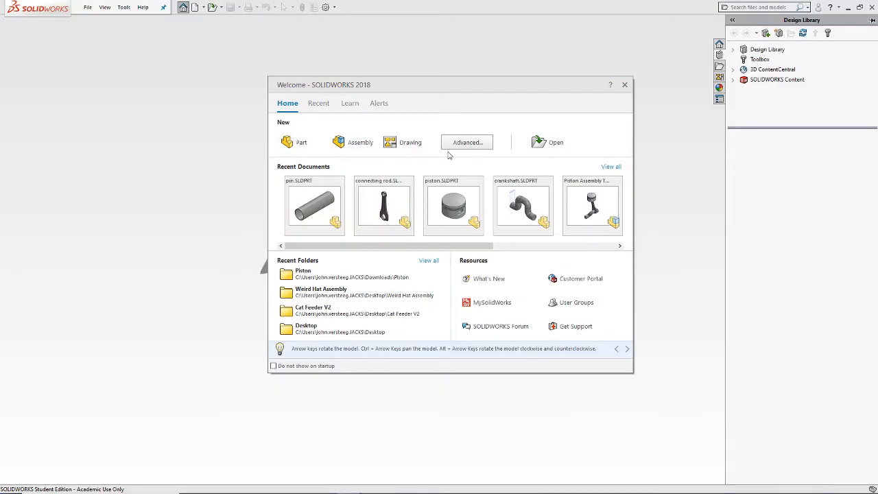
click(470, 146)
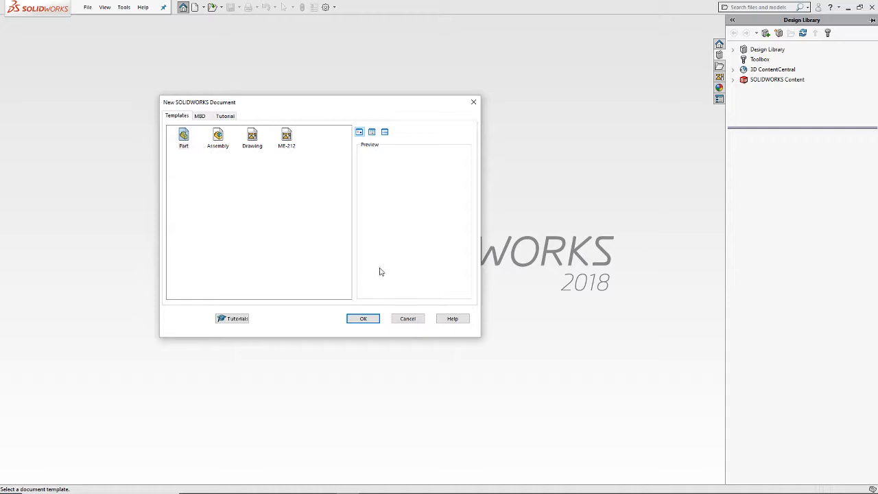
click(410, 318)
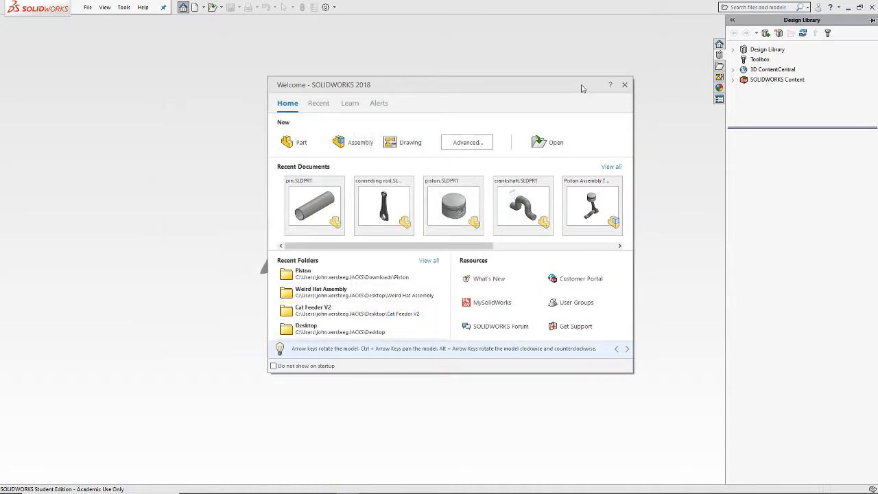
click(624, 84)
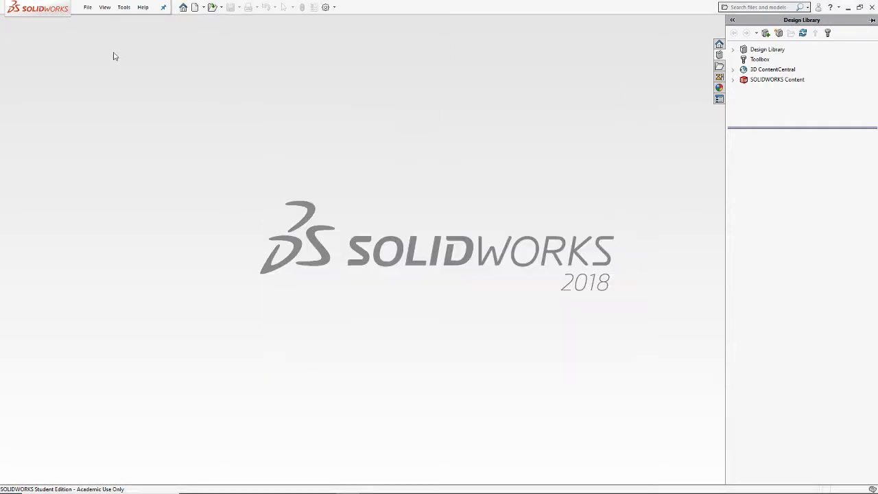
Step: Switch the new-document dialog to novice mode and back to advanced, and create a drawing from the ME-212 template
click(88, 7)
click(100, 22)
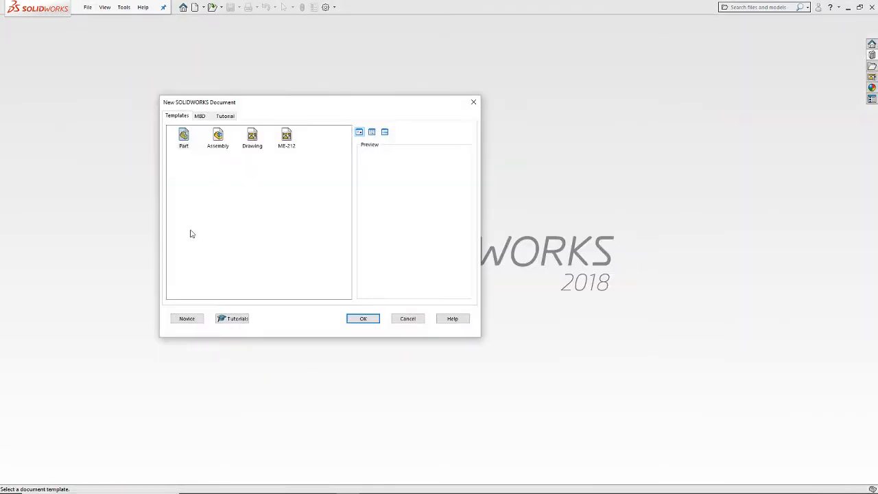
click(181, 318)
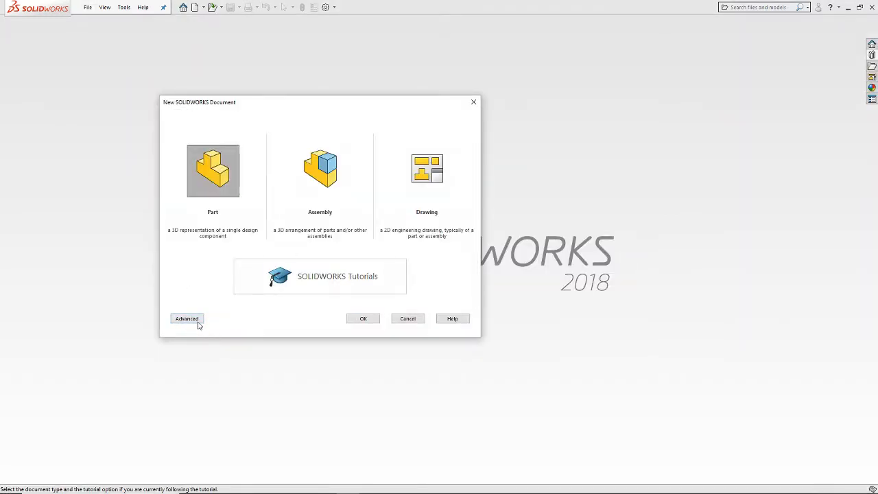
click(187, 318)
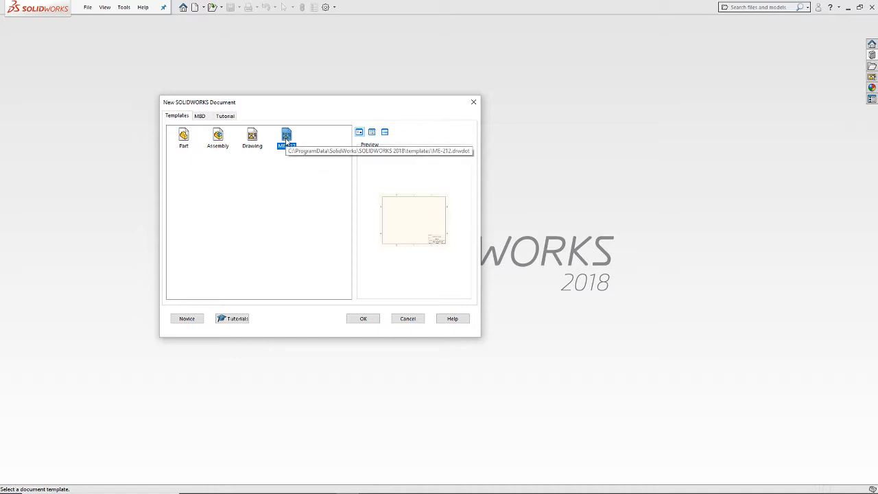
click(353, 318)
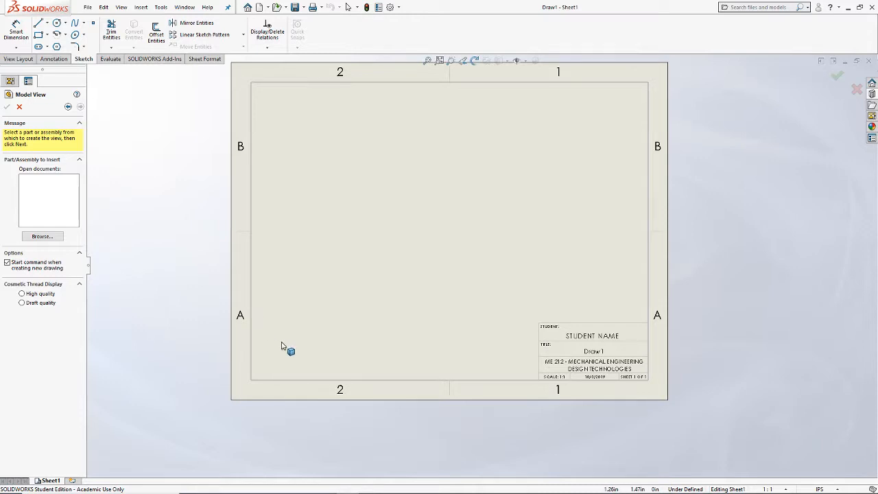
Step: Load the Hat V1 part from the Desktop's Weird Hat Assembly folder and place its base view on the sheet's lower half
click(43, 237)
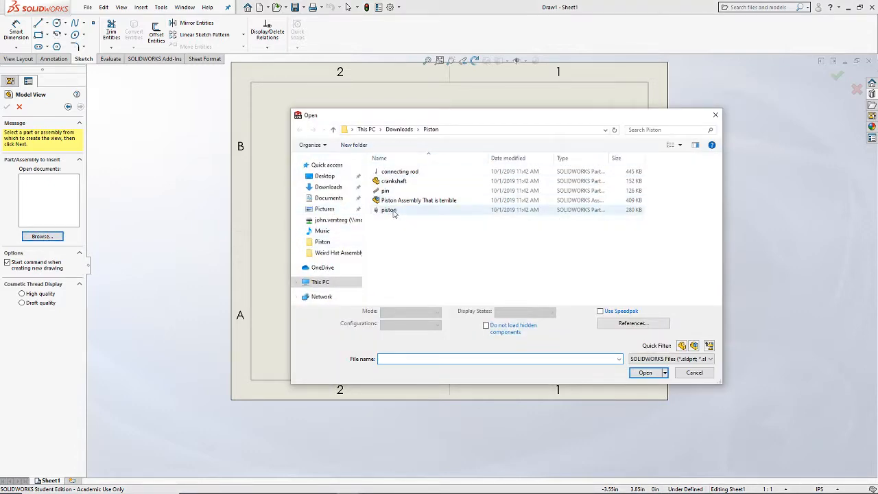
click(402, 130)
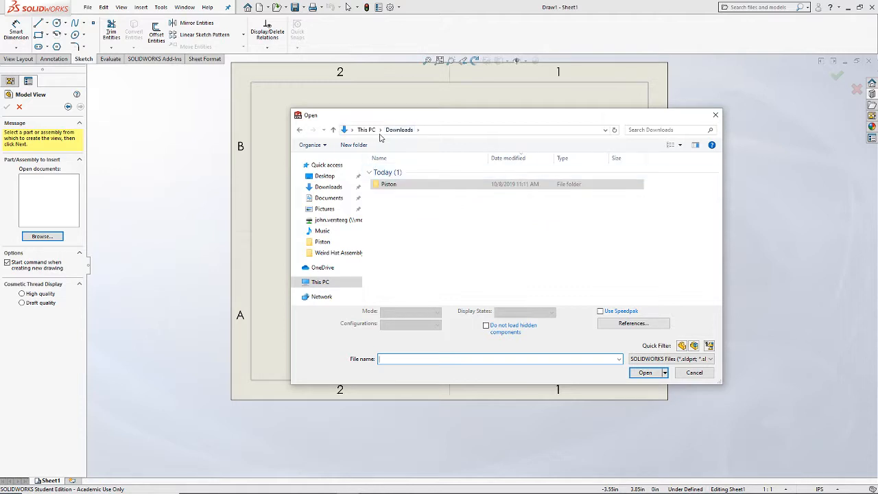
click(324, 177)
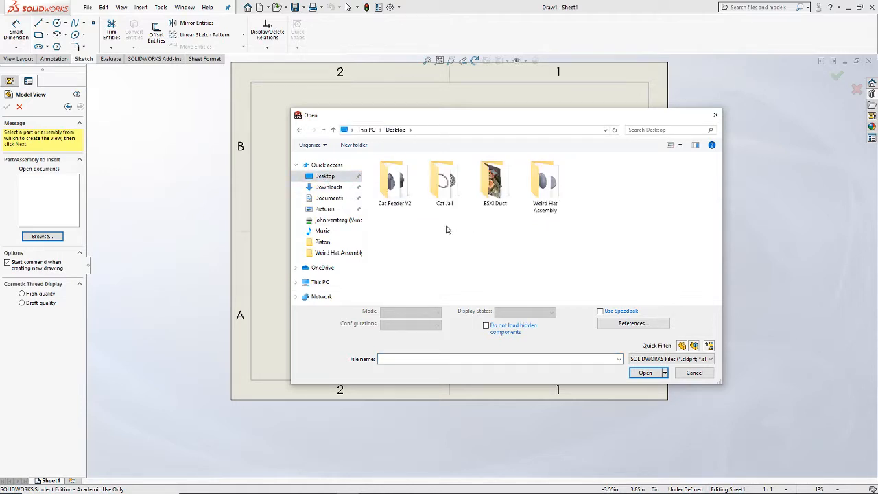
double_click(544, 190)
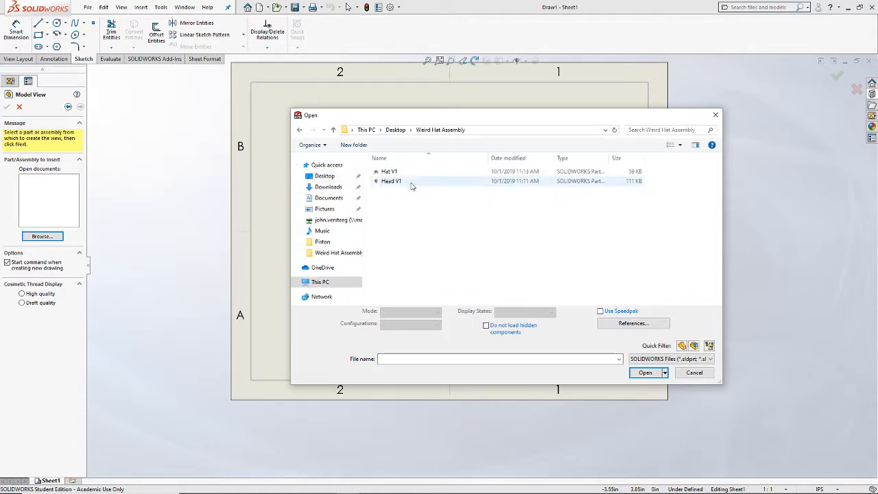
click(393, 173)
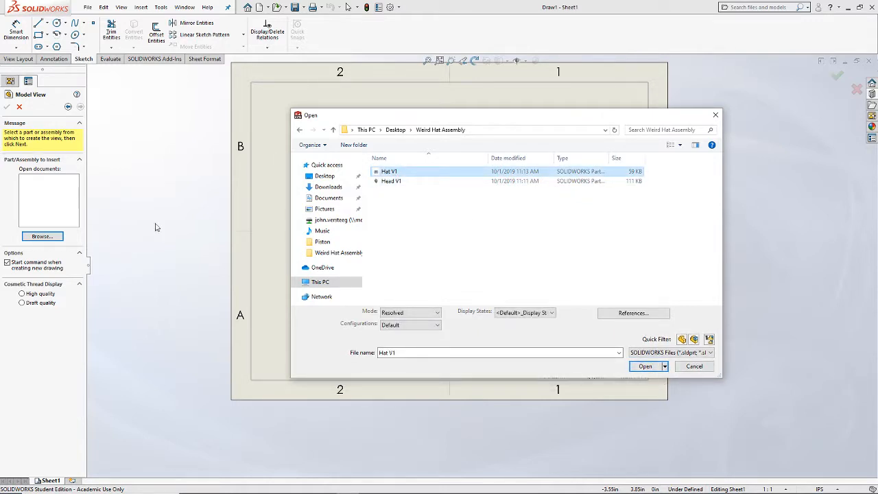
click(659, 366)
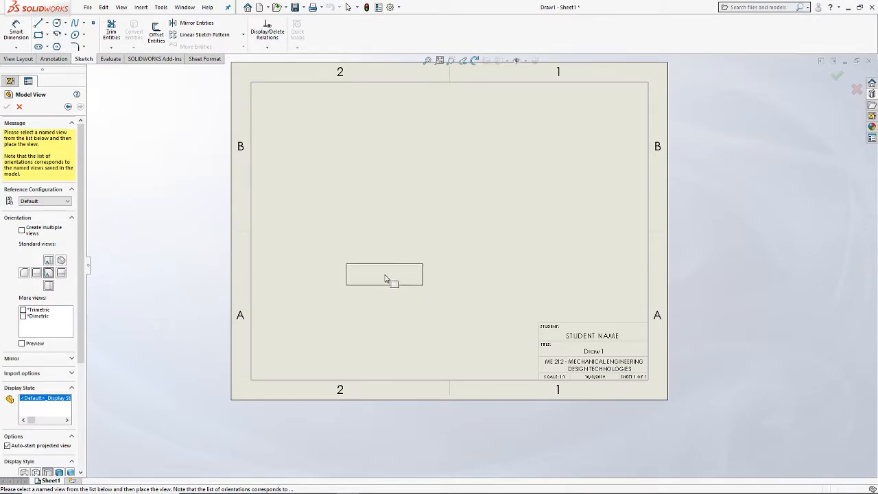
click(384, 282)
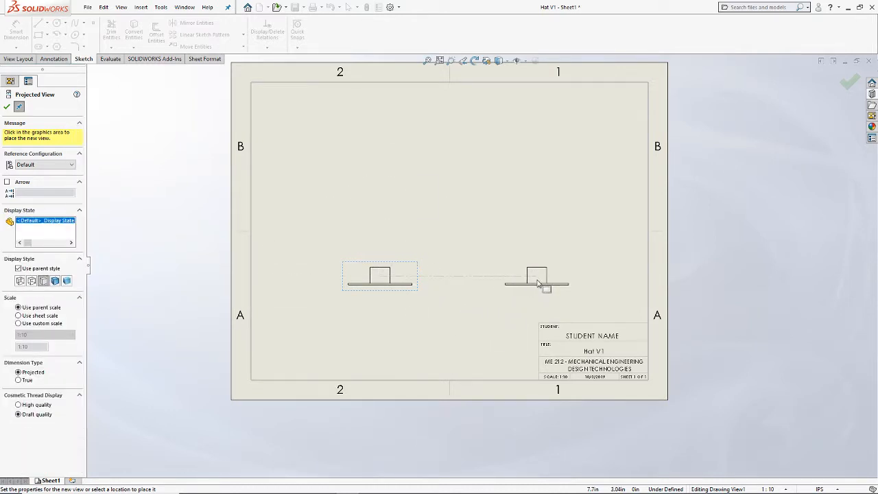
Step: Place projected views on all four sides of the base view and pictorial views at its four diagonals, and end view placement
click(569, 284)
click(375, 166)
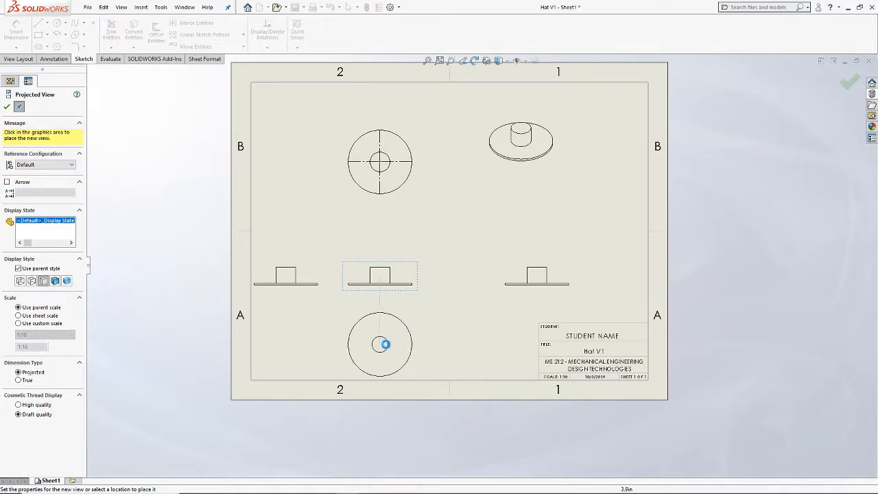
click(382, 345)
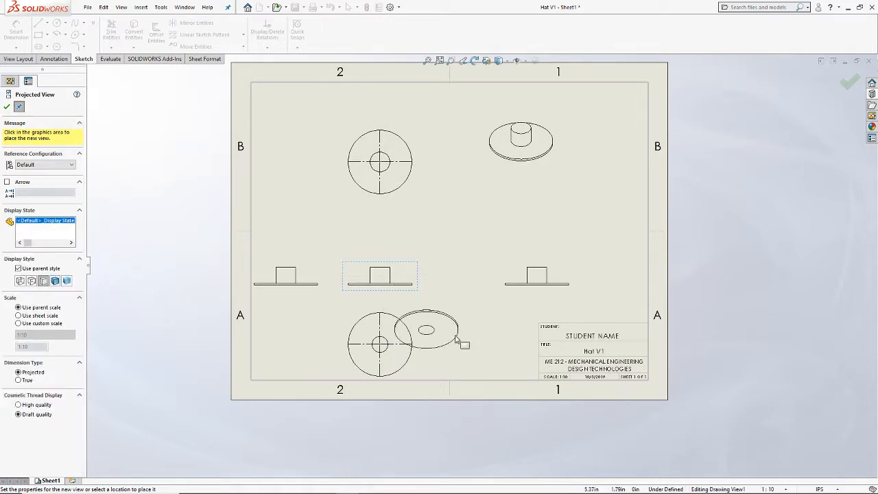
click(479, 338)
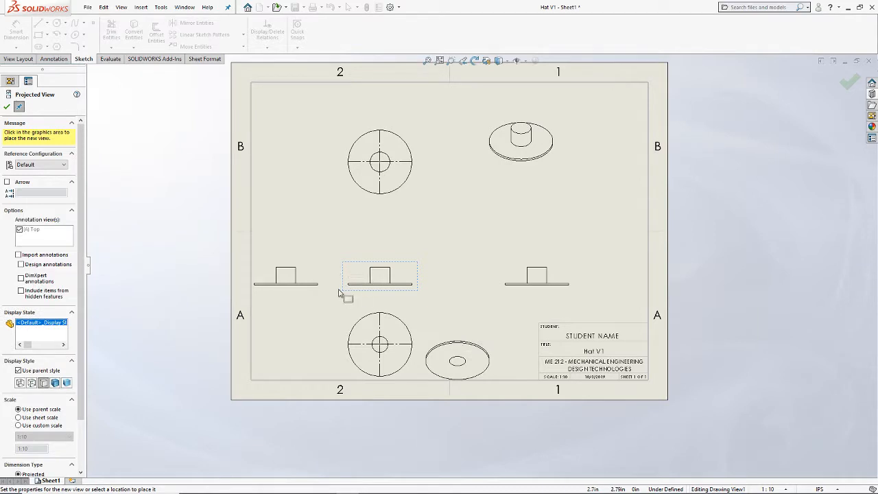
click(274, 347)
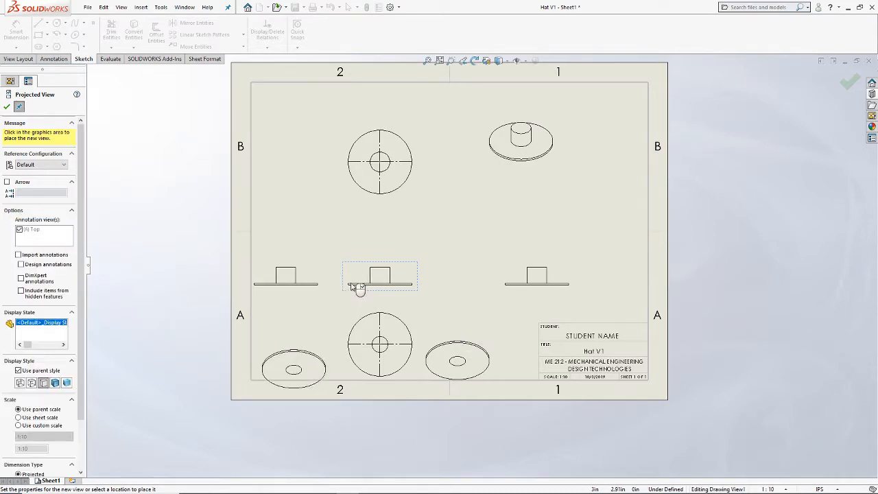
click(274, 153)
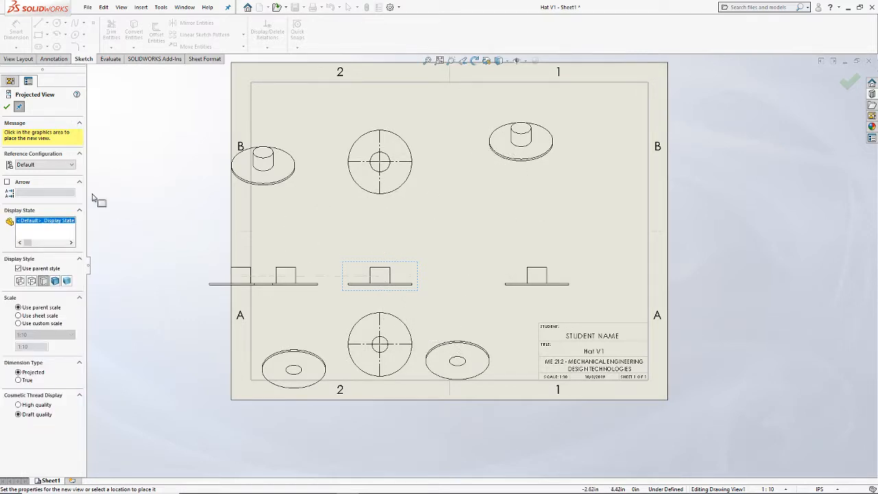
key(Escape)
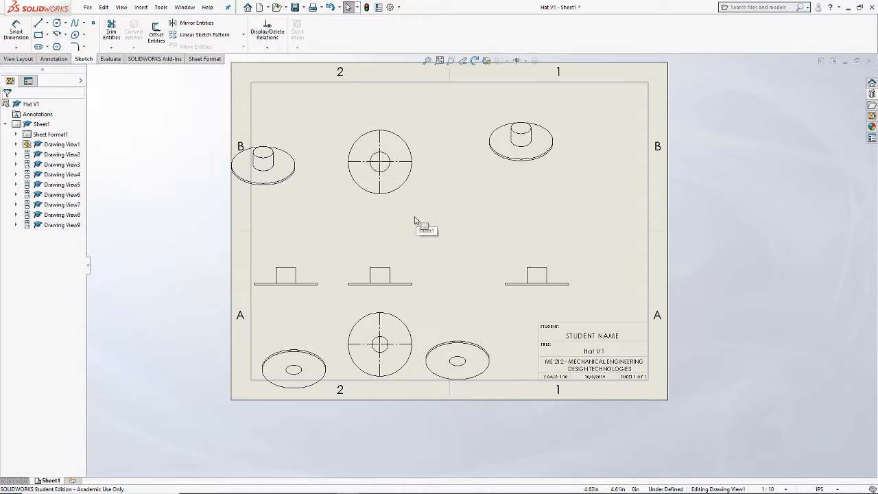
Step: Shift the base view slightly left on the sheet and deselect it
click(402, 272)
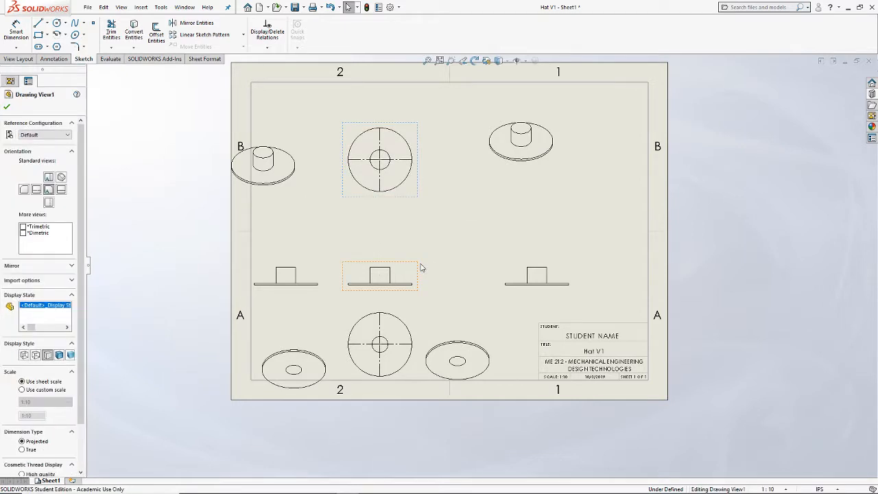
mouse_move(412, 269)
mouse_down()
mouse_move(402, 268)
mouse_move(426, 273)
mouse_move(398, 264)
mouse_move(405, 289)
mouse_move(403, 272)
mouse_up()
click(623, 294)
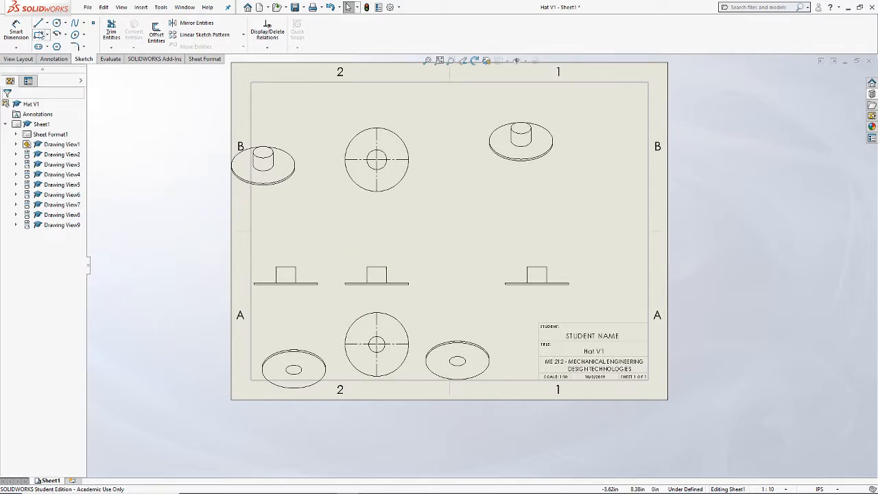
Step: Dimension the outer circle's diameter in the view above the base view, trying precision .123 and settling on .12345
click(19, 34)
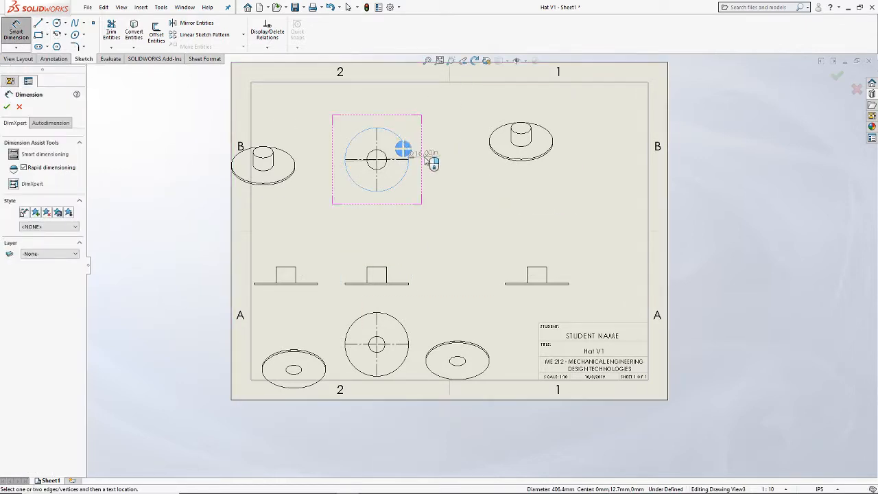
click(419, 156)
click(455, 187)
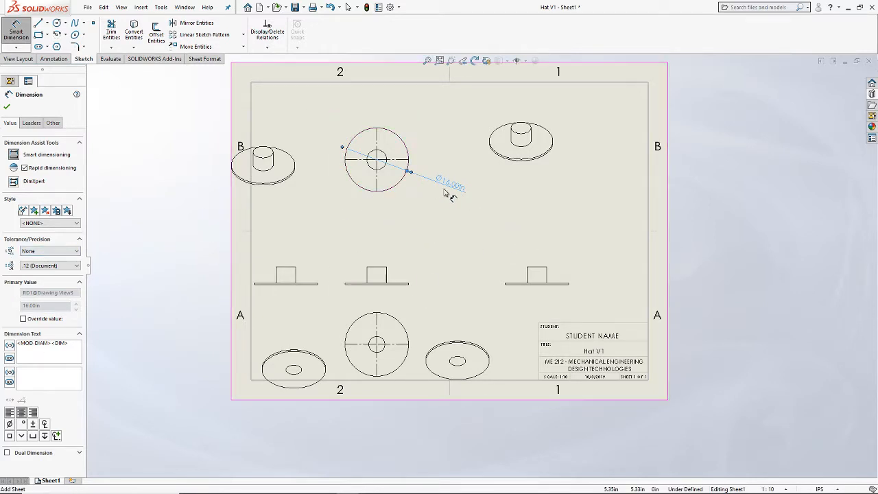
click(48, 266)
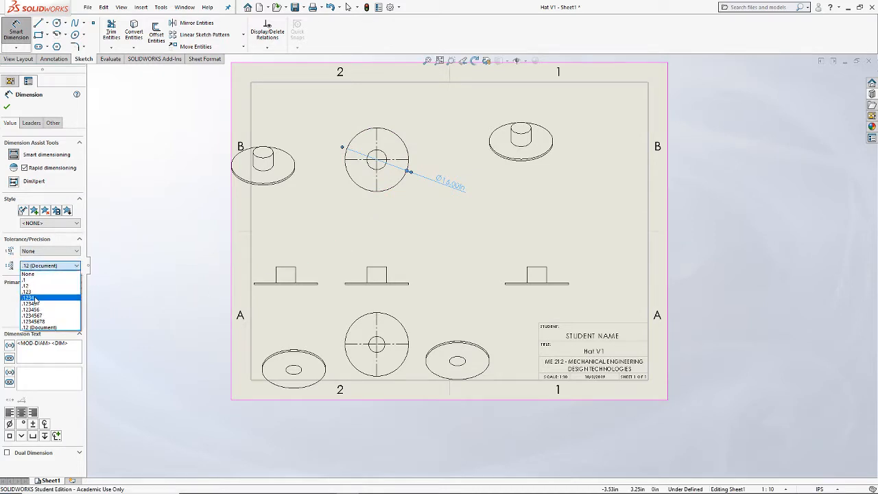
click(38, 293)
click(45, 265)
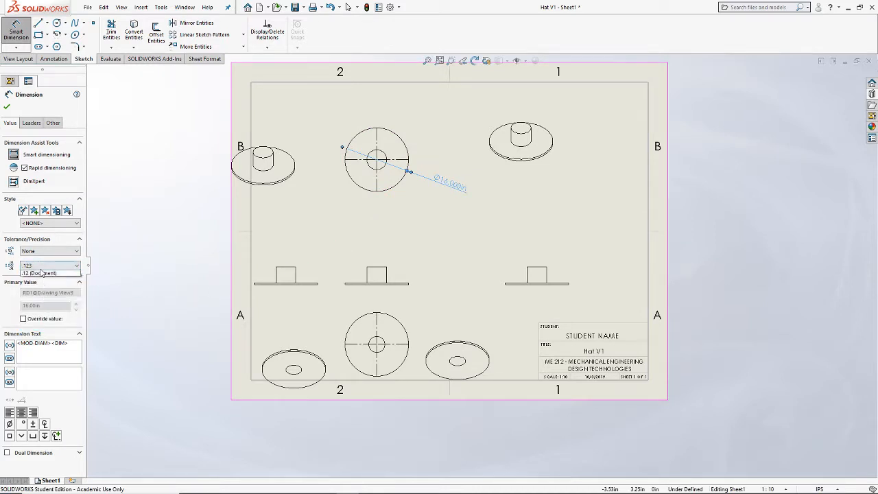
click(48, 304)
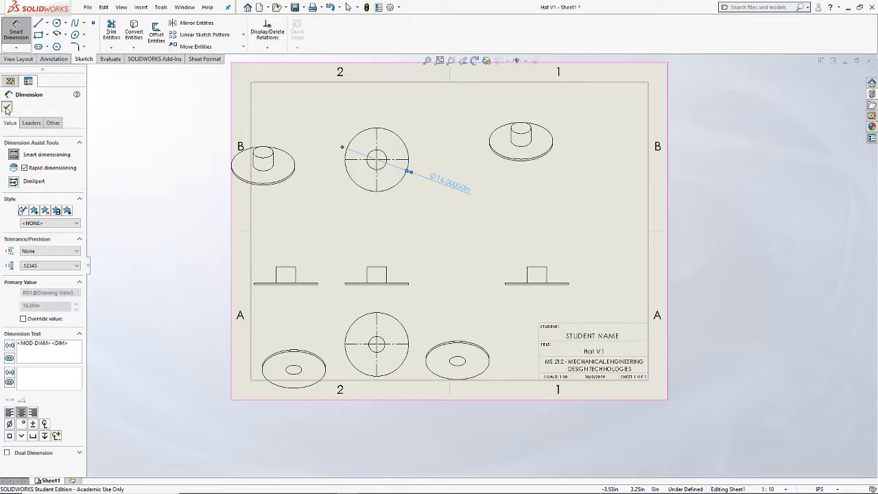
key(Escape)
Step: Replace the STUDENT NAME placeholder in the title block with the student's full name and accept the title block data
scroll(618, 357, down, 3)
scroll(616, 354, down, 4)
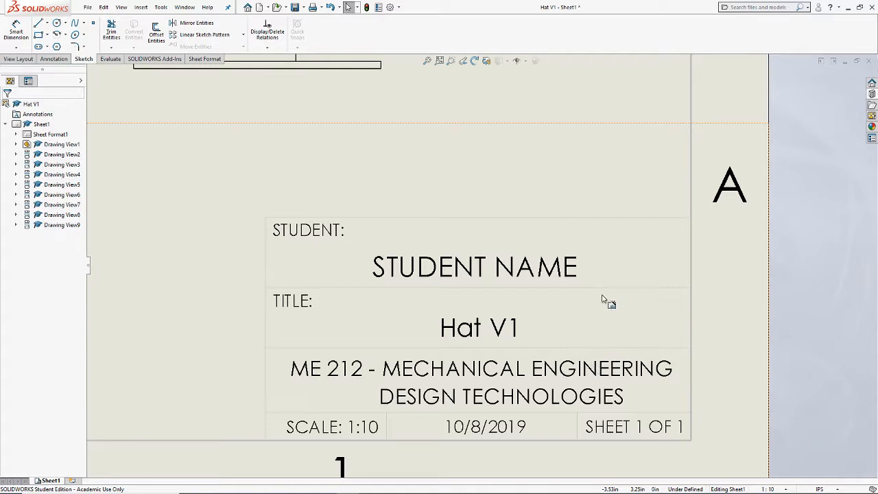
double_click(451, 272)
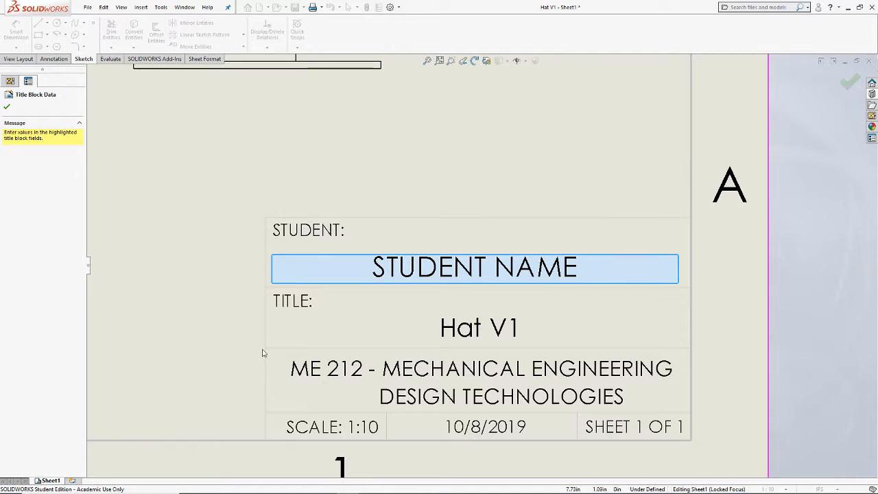
click(532, 271)
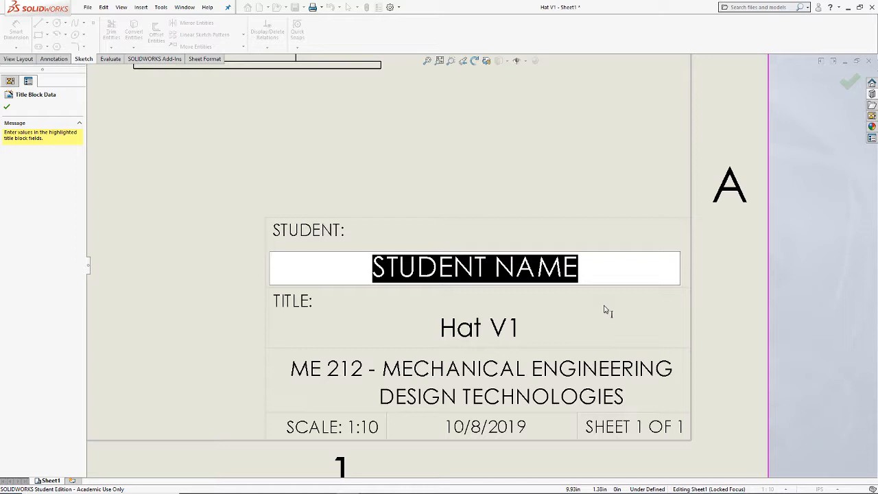
text(Je)
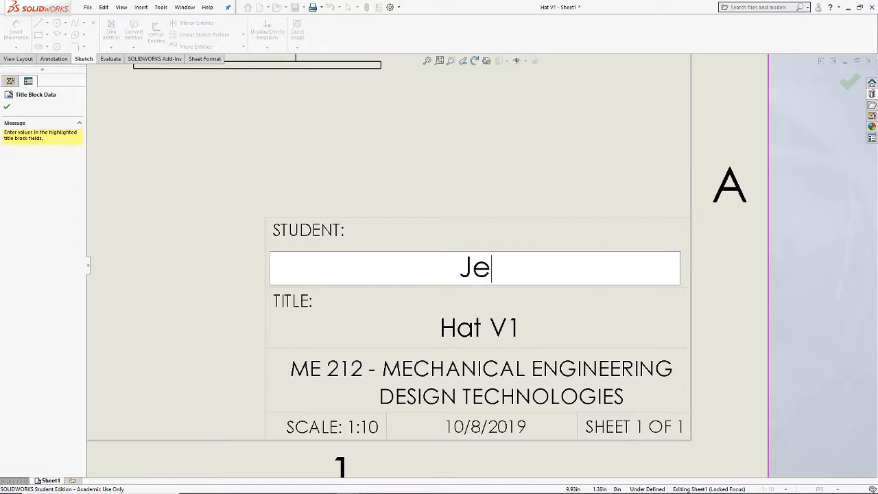
text(offrey Baratheon)
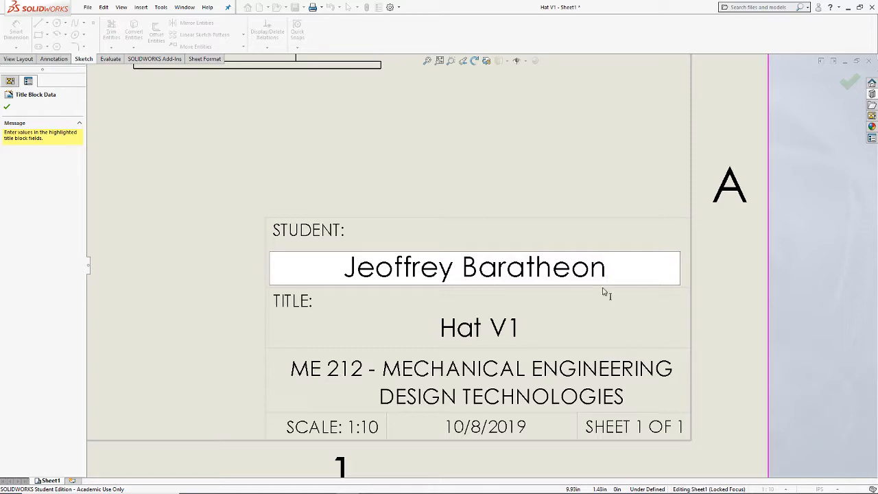
click(7, 106)
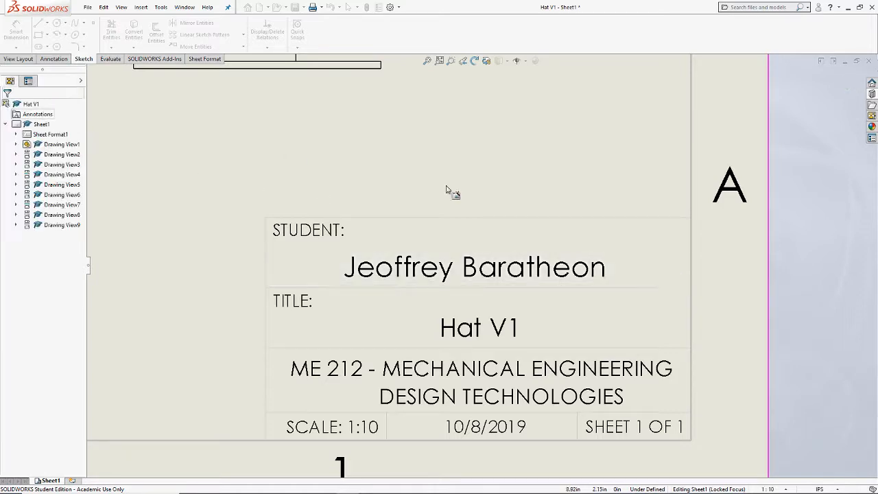
Step: Examine the completed title block up close and the overall layout of views on the sheet
scroll(563, 264, up, 10)
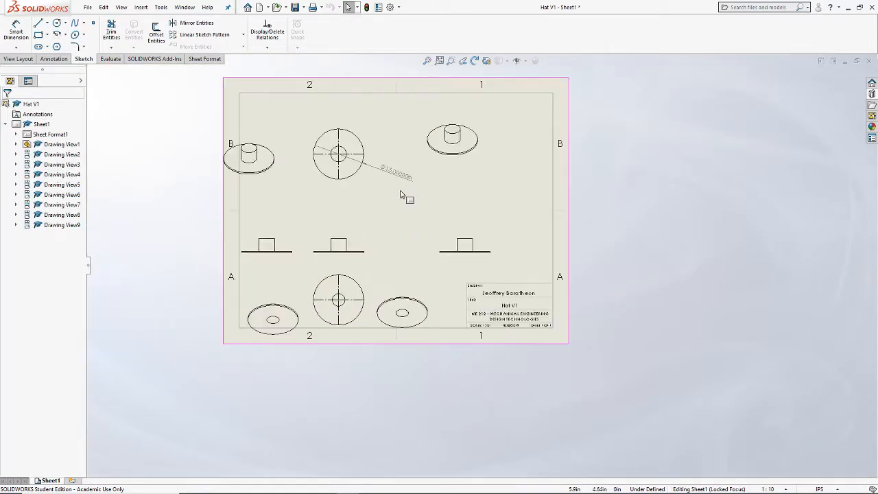
scroll(403, 195, down, 2)
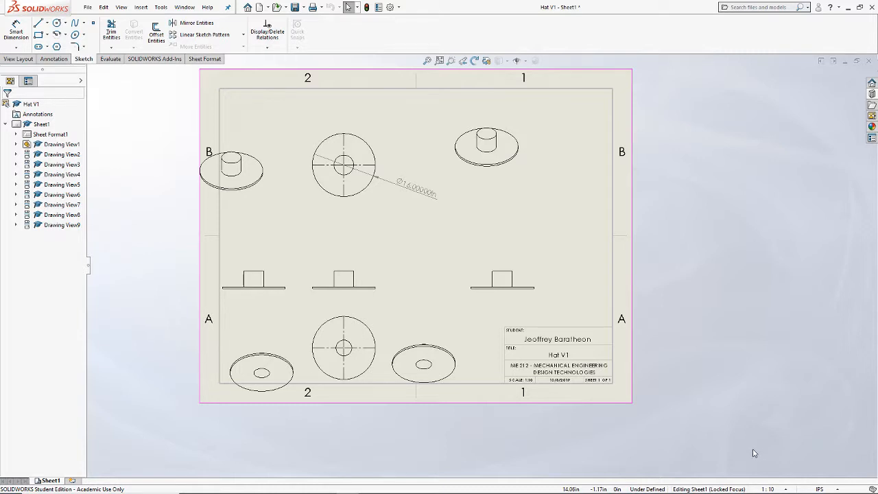
scroll(549, 339, down, 5)
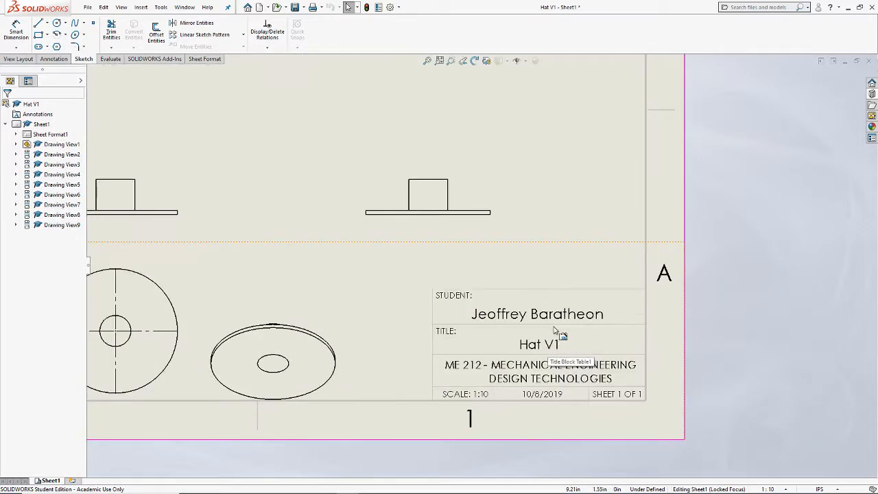
scroll(503, 307, down, 4)
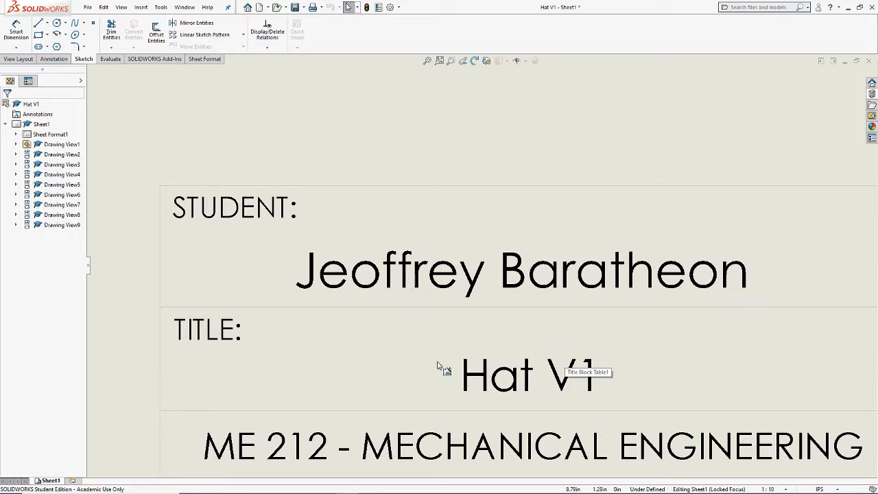
scroll(437, 365, down, 10)
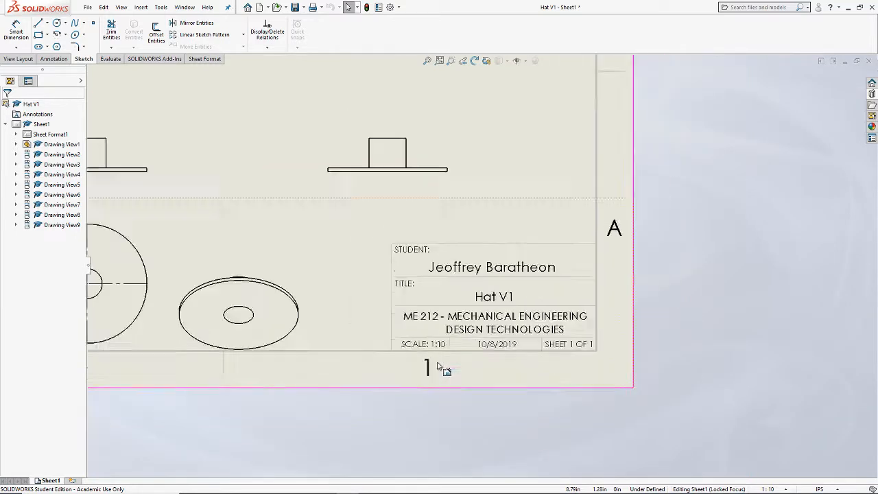
scroll(411, 292, down, 1)
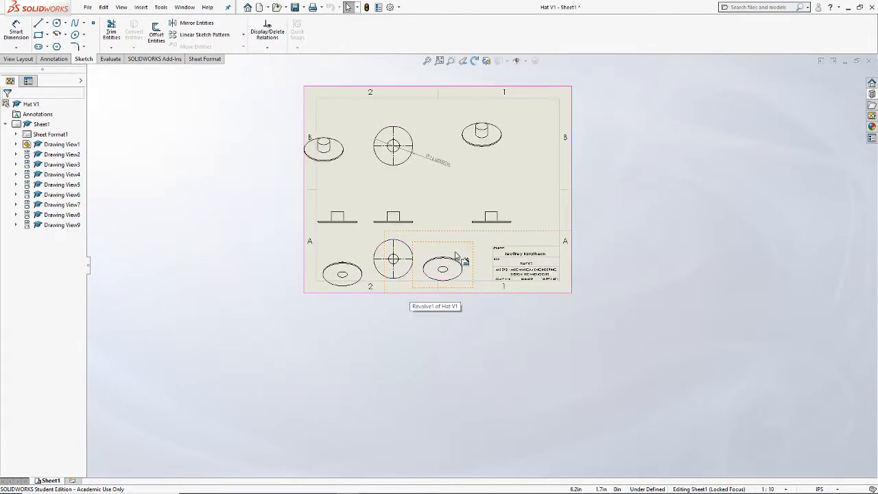
scroll(457, 254, down, 2)
scroll(448, 339, up, 10)
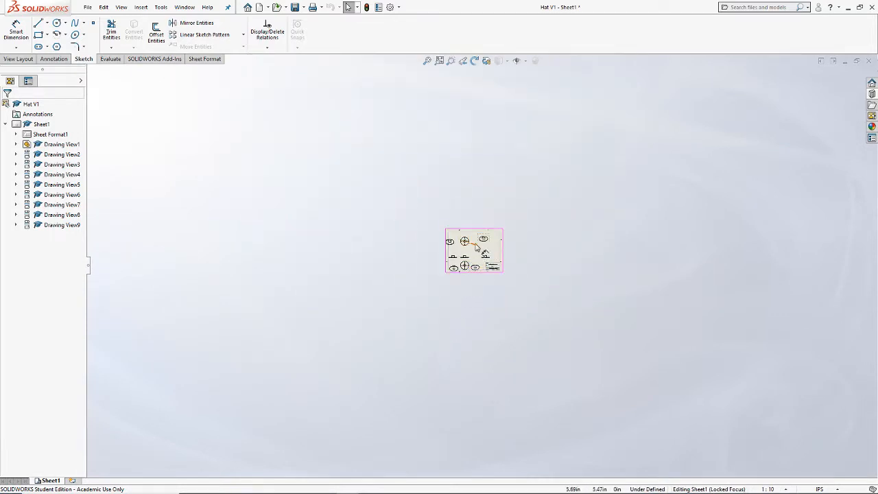
scroll(480, 248, down, 5)
scroll(480, 249, down, 3)
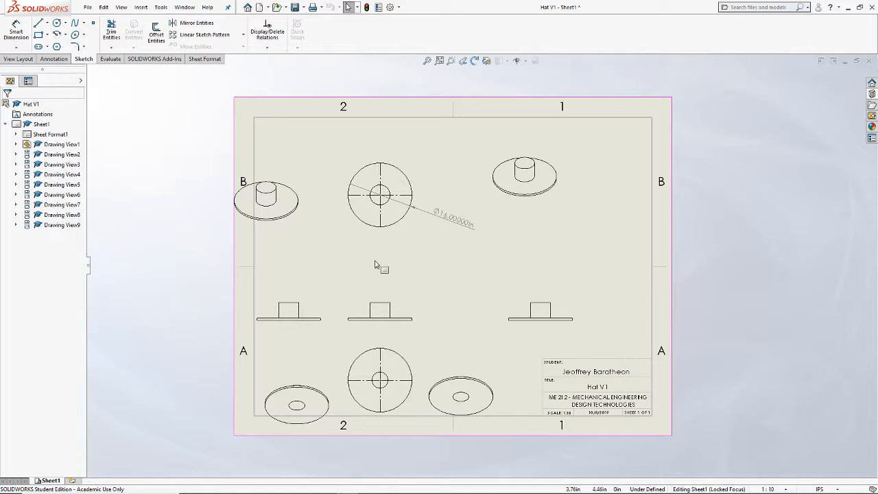
click(88, 7)
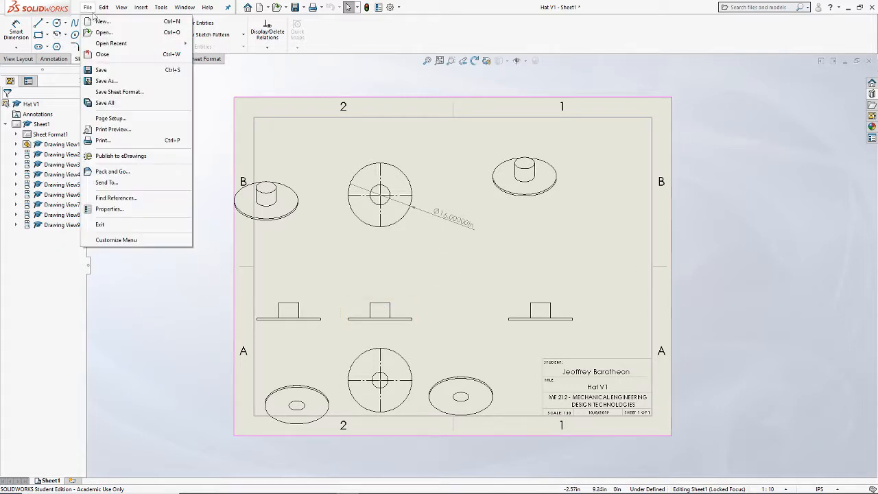
click(113, 83)
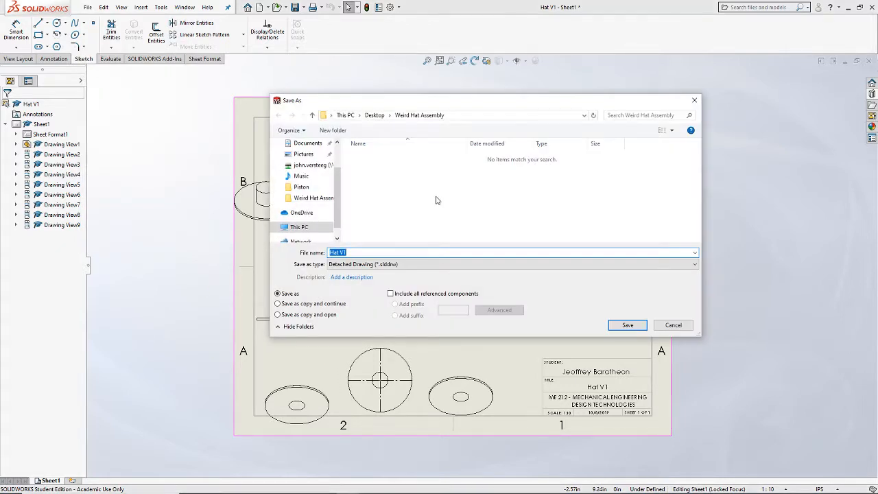
click(381, 267)
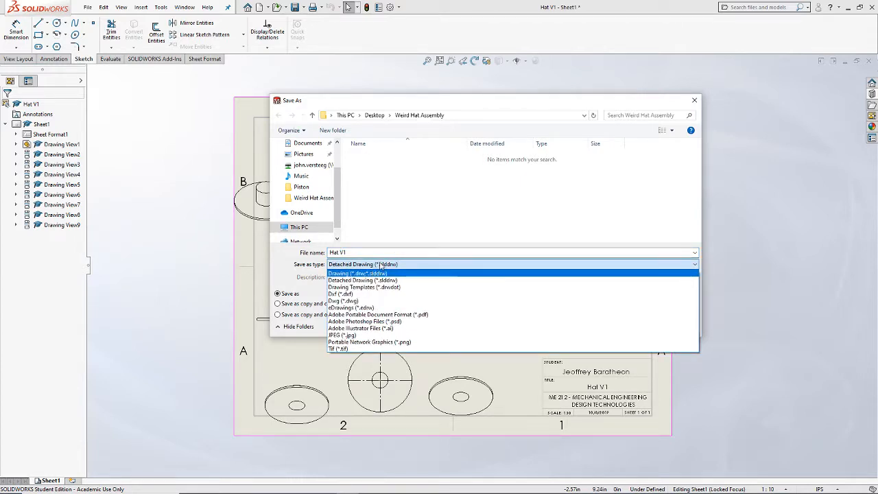
click(382, 267)
click(673, 324)
Step: Set up saving the Hat V1 drawing as Adobe Portable Document Format (*.pdf), and cancel without saving
click(88, 6)
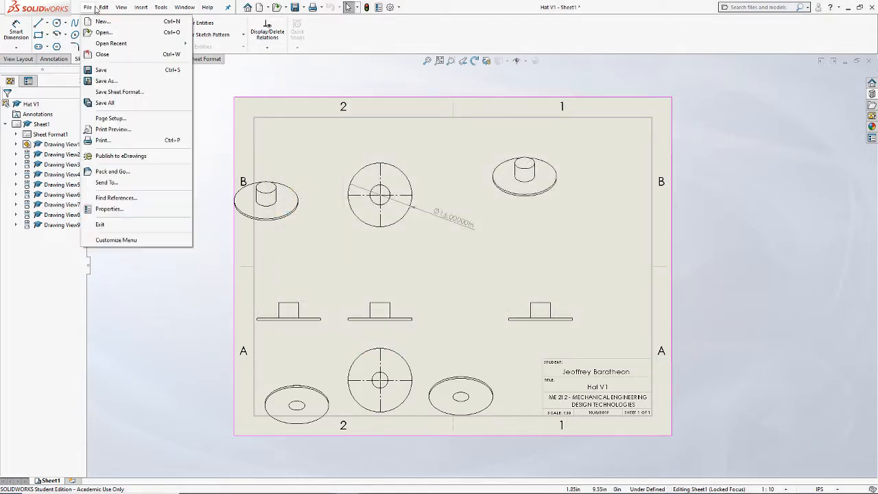
click(107, 81)
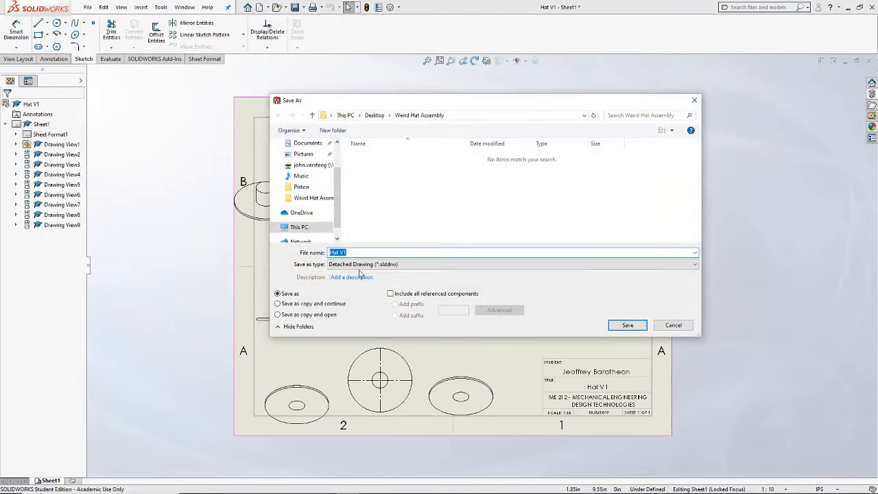
click(357, 266)
click(378, 314)
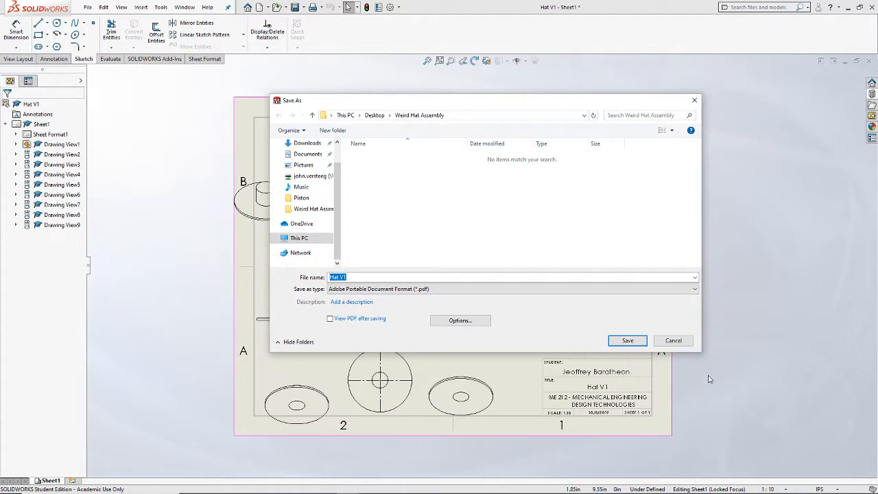
click(673, 340)
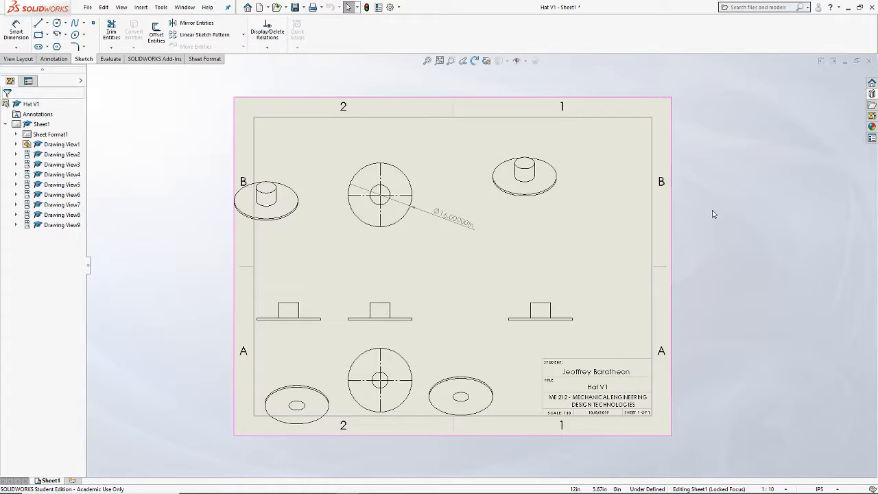
Step: Switch to Chrome, download Solidworks HW #5.pdf from the ME-212 course's Dropbox folders and open it for reading
click(849, 8)
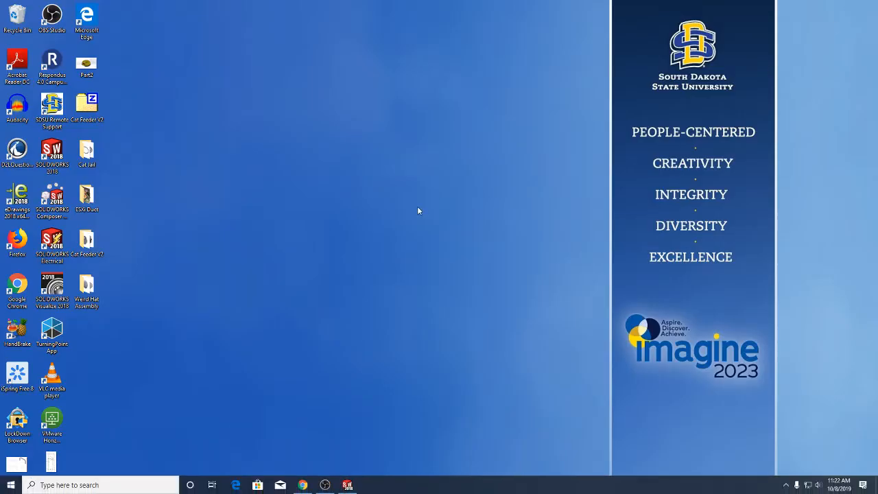
click(302, 484)
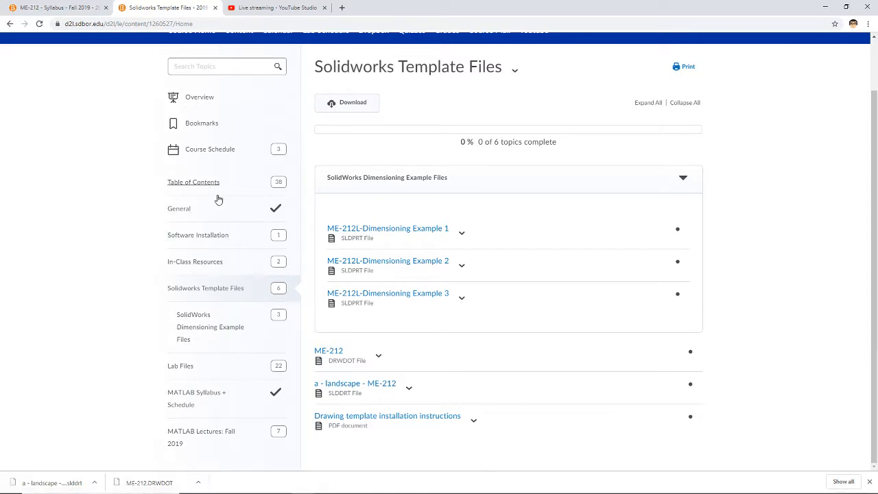
scroll(288, 130, up, 1)
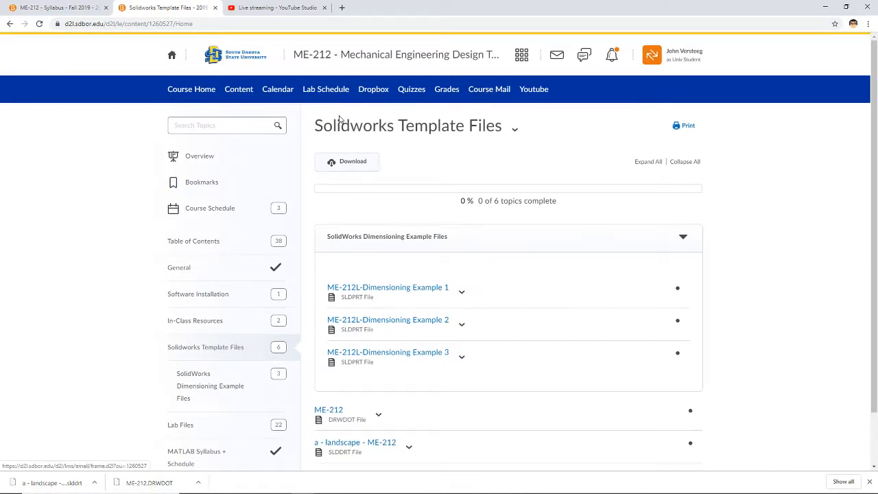
click(373, 89)
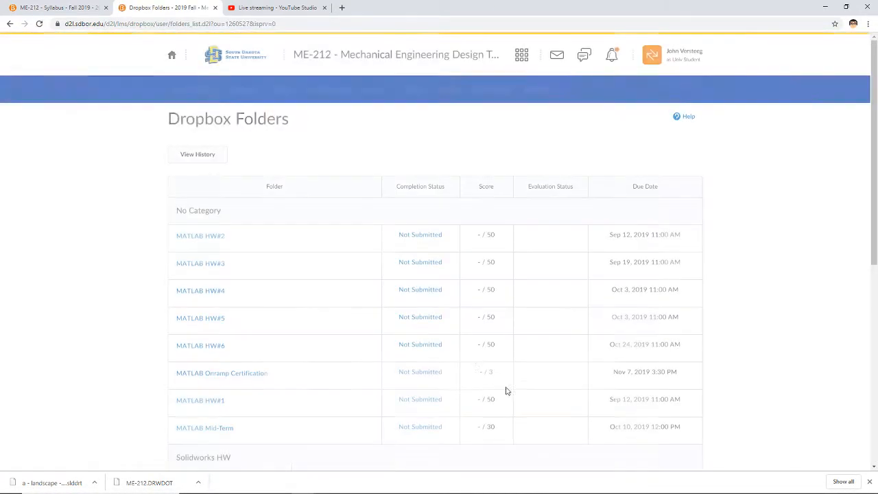
scroll(310, 336, down, 5)
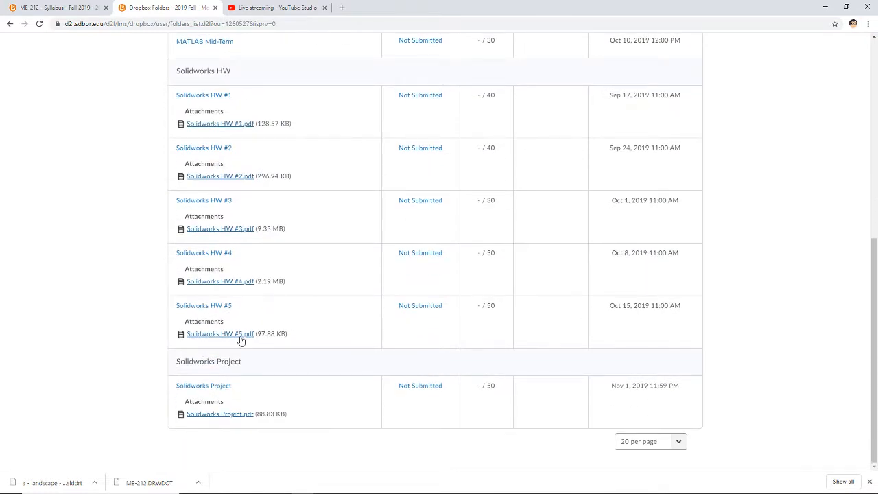
click(240, 335)
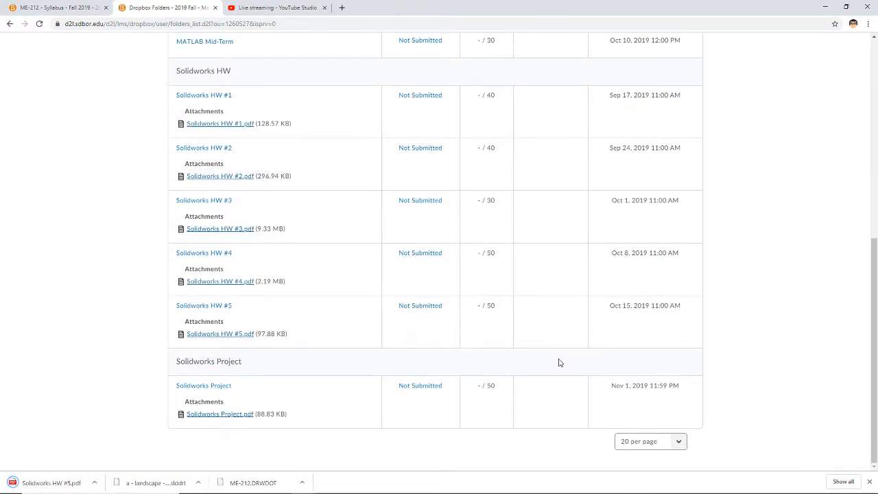
click(68, 486)
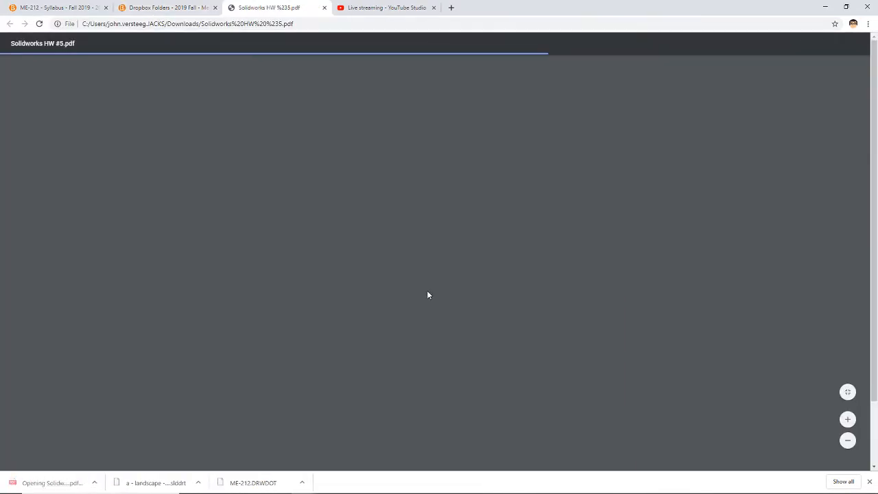
ctrl+scroll(349, 250, up, 6)
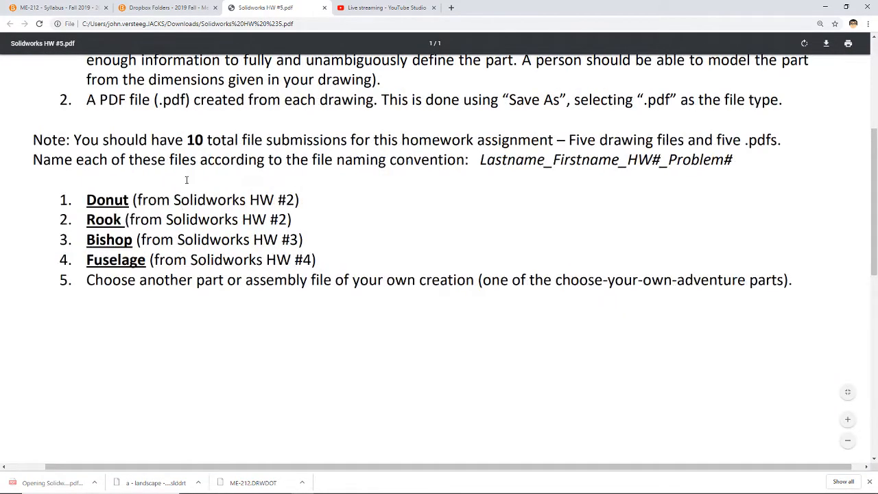